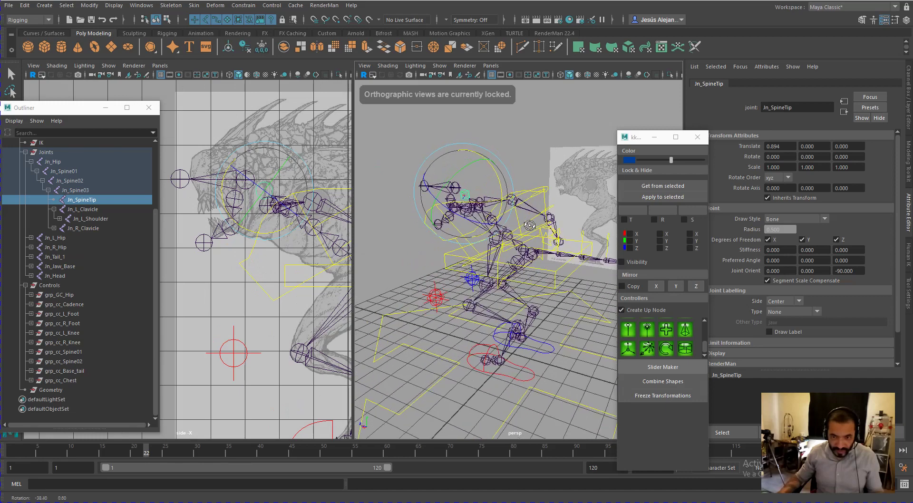
# Examine the upper spine, head and jaw joints by selecting Jn_Spine03, Jn_Head, Jn_Jaw_Base and Jn_SpineTip in turn.
pyautogui.press('q')
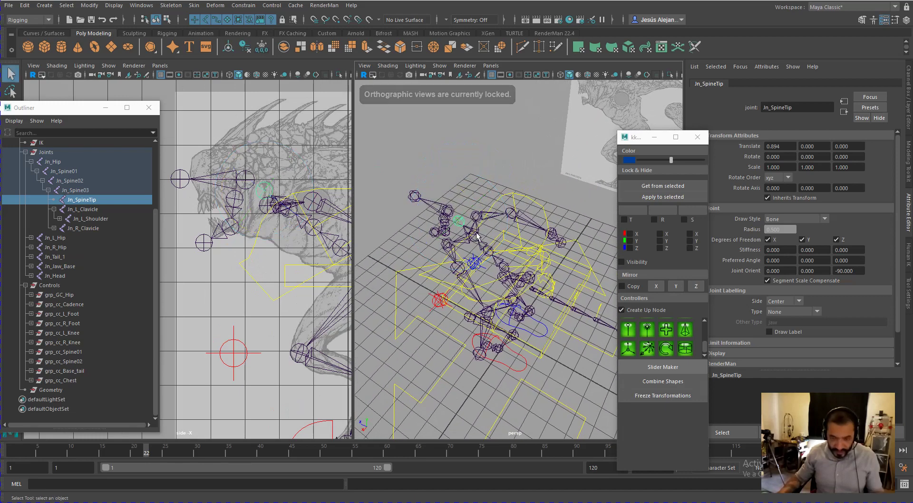
pyautogui.click(474, 233)
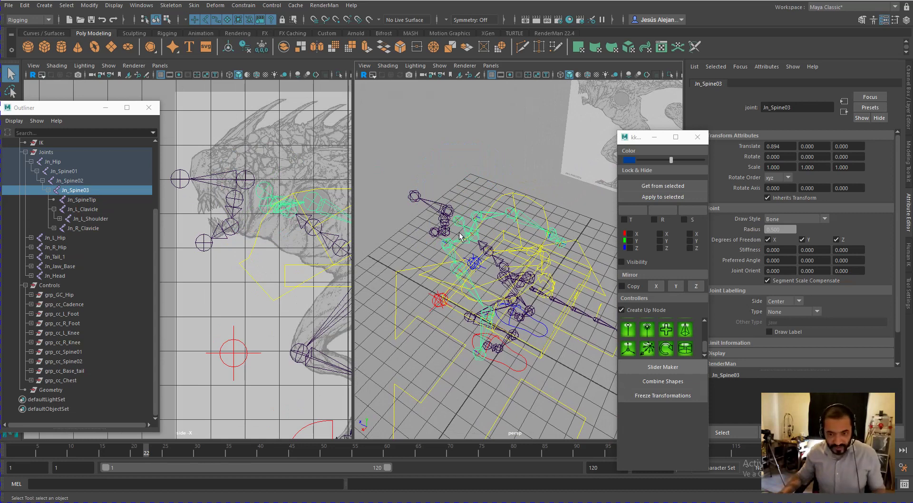
pyautogui.click(461, 226)
pyautogui.keyDown('alt'); pyautogui.moveTo(461, 226); pyautogui.dragTo(473, 213); pyautogui.keyUp('alt')
pyautogui.click(465, 205)
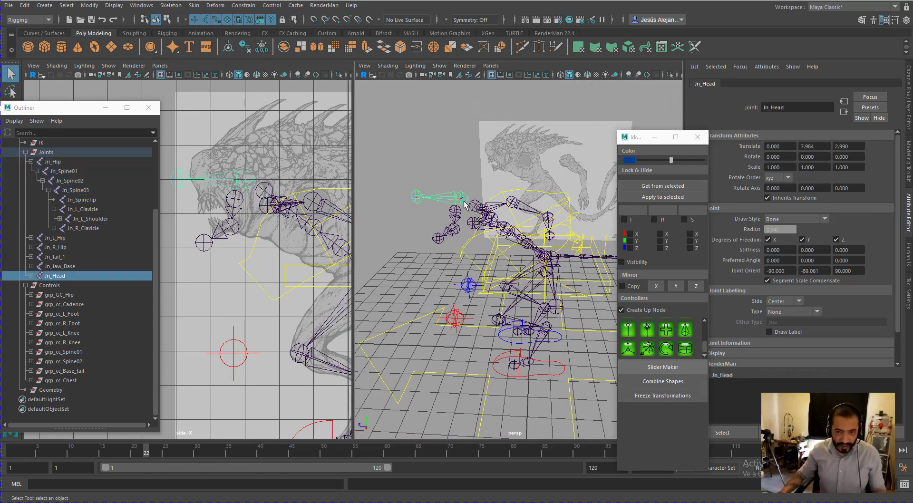
pyautogui.click(457, 215)
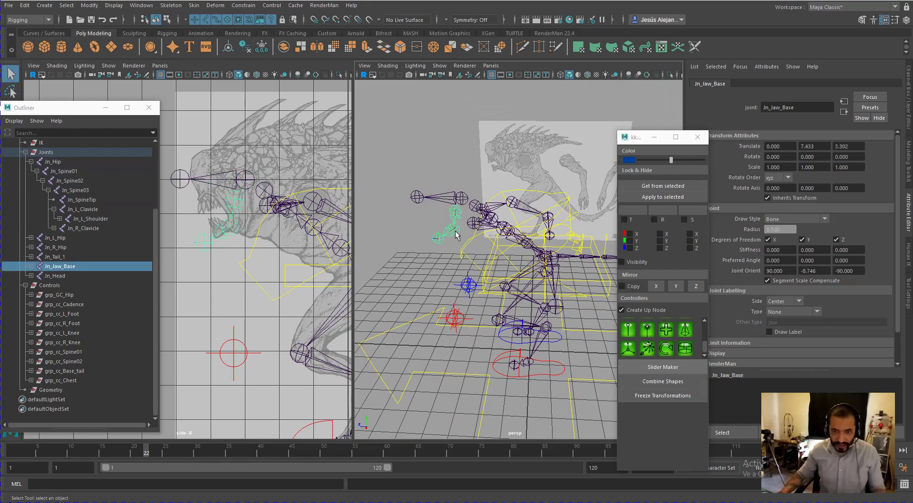
pyautogui.scroll(5, 471, 216)
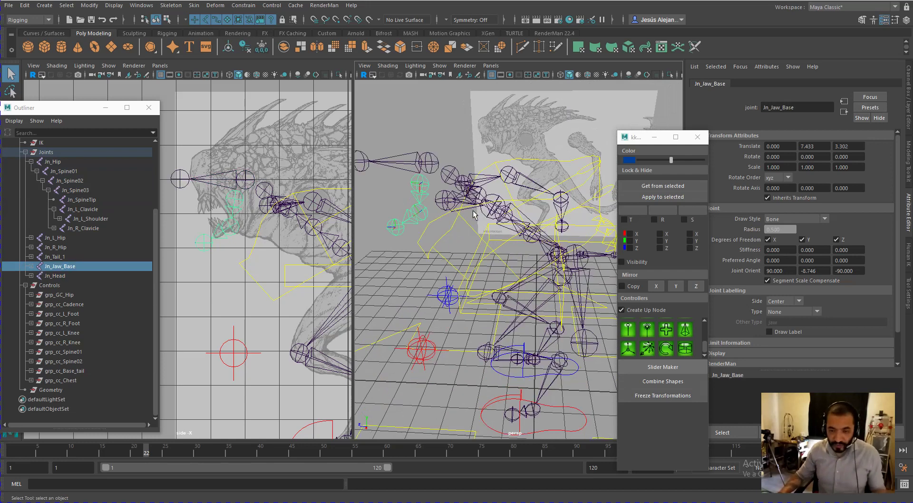
pyautogui.scroll(-5, 472, 204)
pyautogui.click(473, 204)
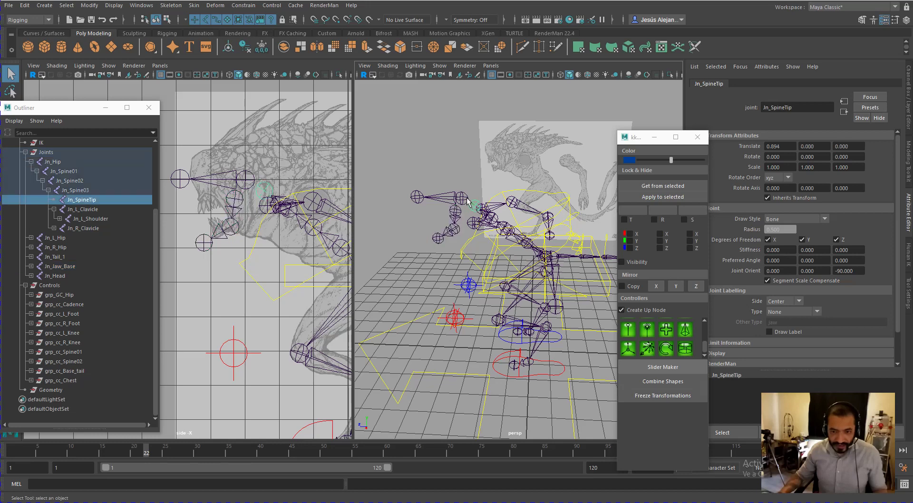
# Parent the Jn_Head joint to Jn_SpineTip at the end of the spine chain.
pyautogui.click(456, 197)
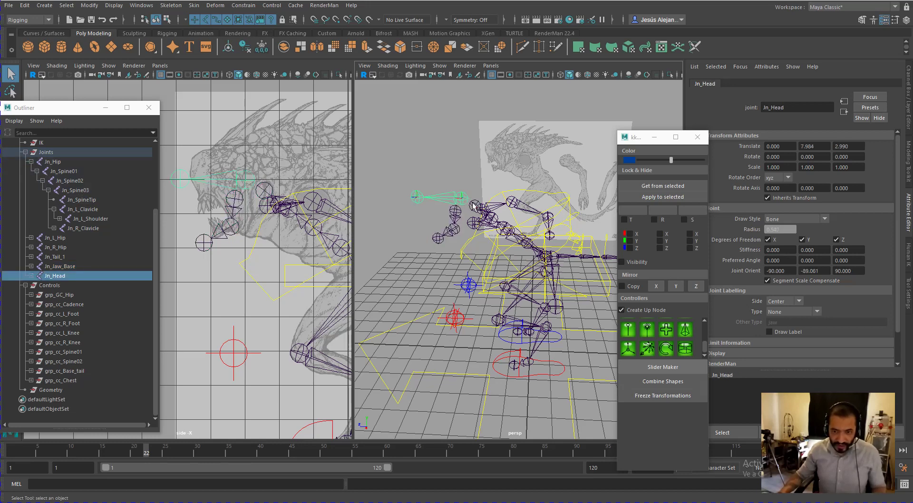
pyautogui.keyDown('shift'); pyautogui.click(473, 205); pyautogui.keyUp('shift')
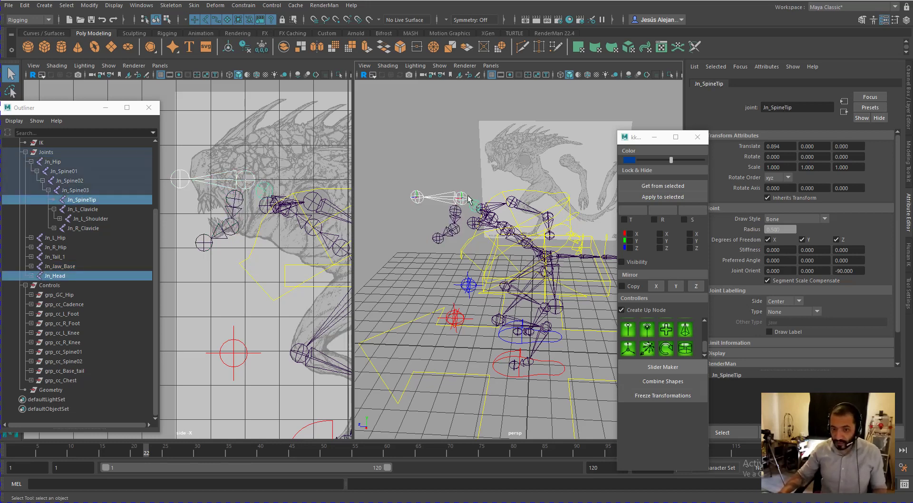
pyautogui.keyDown('shift'); pyautogui.click(466, 199); pyautogui.keyUp('shift')
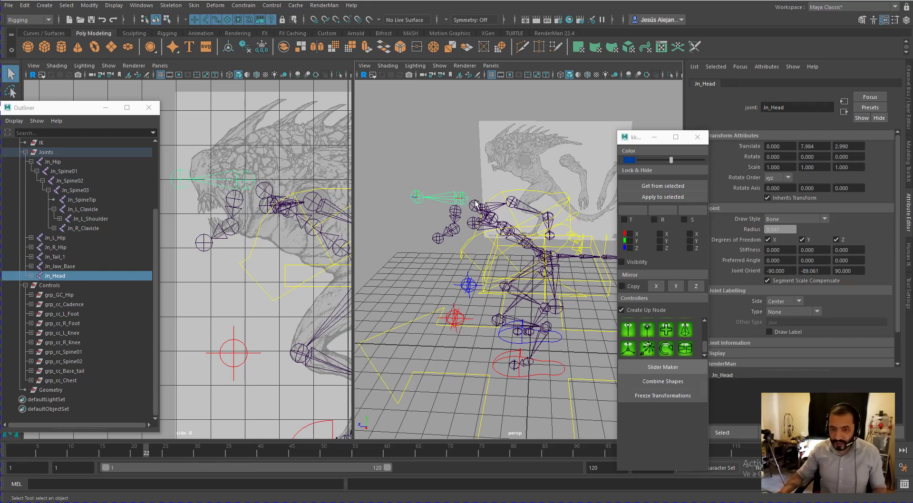
pyautogui.keyDown('shift'); pyautogui.click(474, 205); pyautogui.keyUp('shift')
pyautogui.keyDown('shift'); pyautogui.click(479, 203); pyautogui.keyUp('shift')
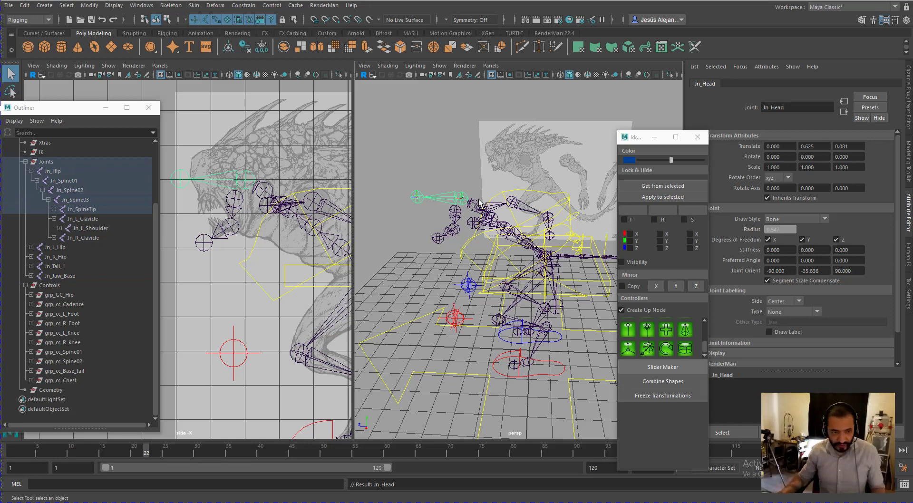
# Parent the Jn_Jaw_Base joint to Jn_Head and expand the hierarchy under Jn_SpineTip.
pyautogui.click(461, 214)
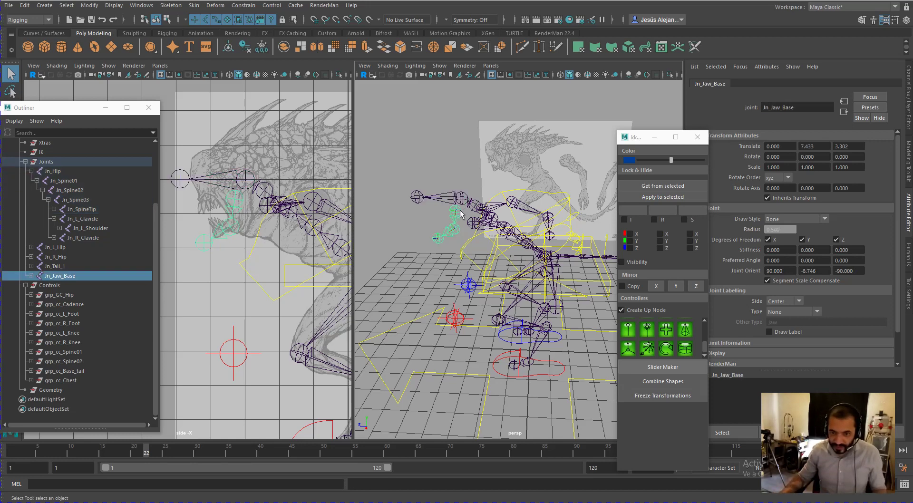
pyautogui.keyDown('shift'); pyautogui.click(462, 199); pyautogui.keyUp('shift')
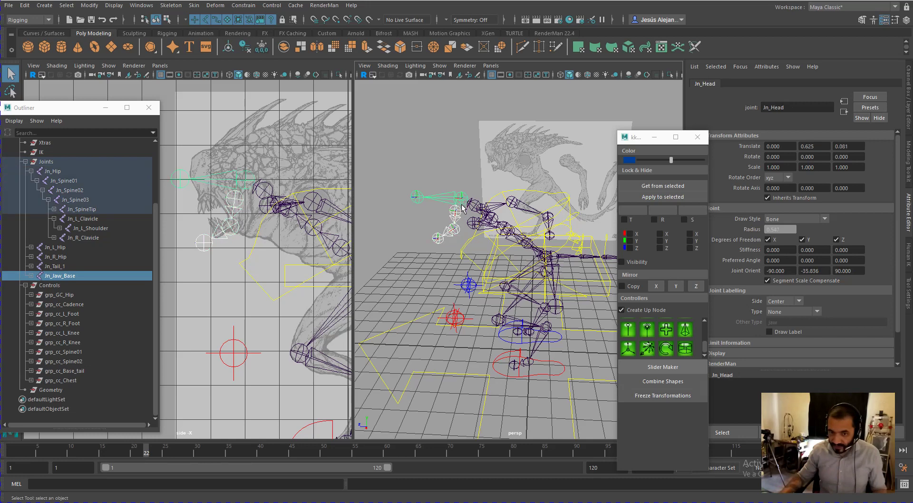
pyautogui.click(460, 210)
pyautogui.keyDown('shift'); pyautogui.click(462, 204); pyautogui.keyUp('shift')
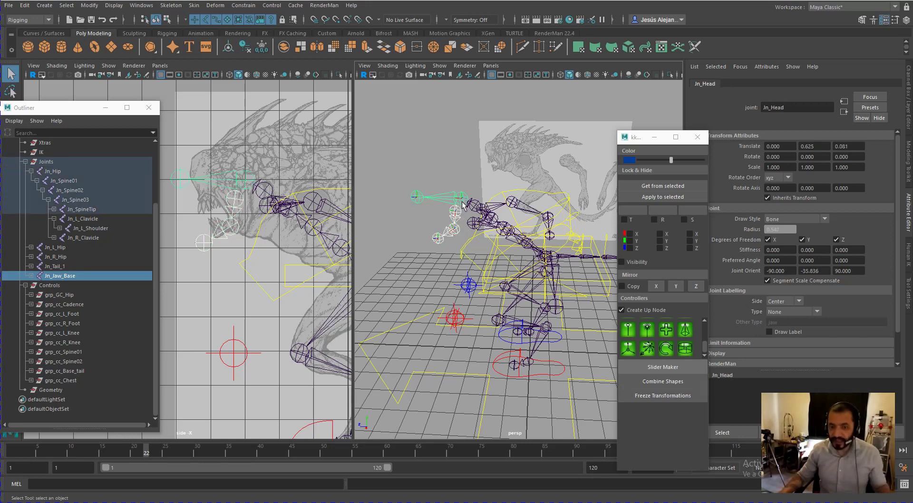
pyautogui.keyDown('shift'); pyautogui.click(463, 202); pyautogui.keyUp('shift')
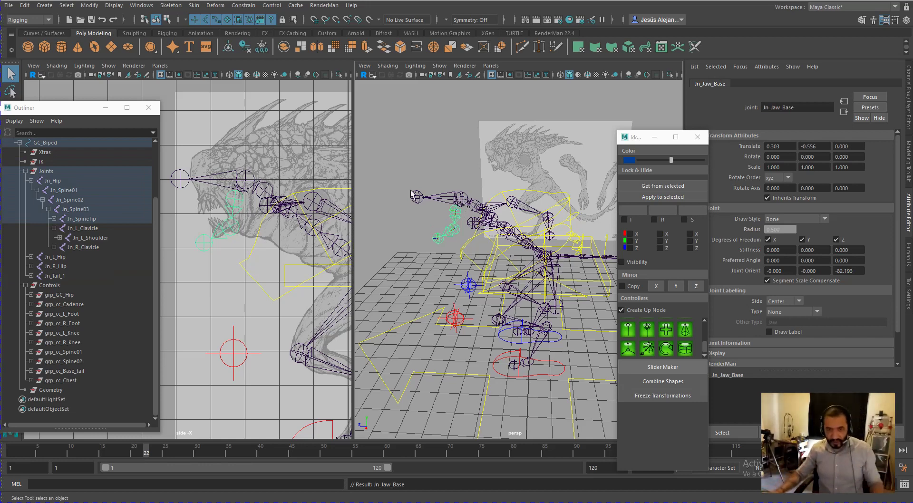
pyautogui.keyDown('shift'); pyautogui.click(53, 219); pyautogui.keyUp('shift')
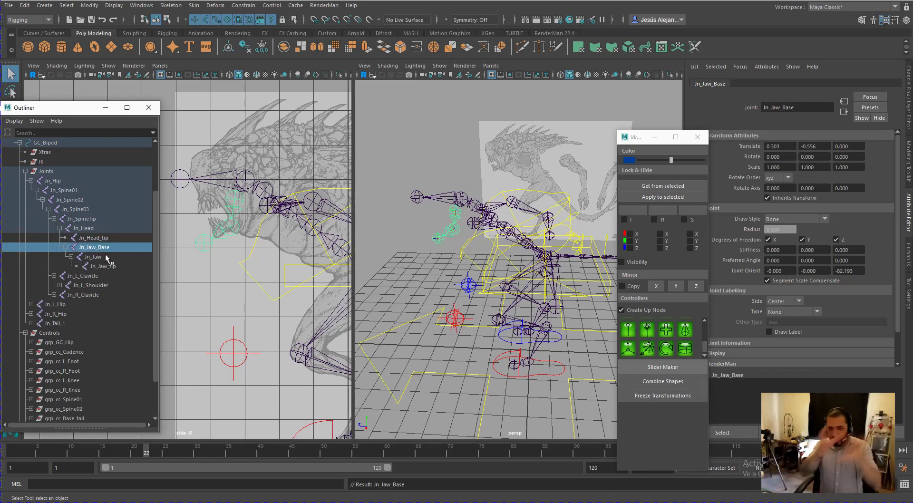
# Create a curved double-arrow controller with an up node at the Jn_SpineTip joint.
pyautogui.click(397, 151)
pyautogui.keyDown('alt'); pyautogui.moveTo(398, 151); pyautogui.dragTo(413, 183); pyautogui.keyUp('alt')
pyautogui.click(421, 190)
pyautogui.scroll(3, 463, 203)
pyautogui.keyDown('alt'); pyautogui.moveTo(463, 203); pyautogui.dragTo(489, 209); pyautogui.keyUp('alt')
pyautogui.keyDown('alt'); pyautogui.moveTo(489, 210); pyautogui.dragTo(469, 236, button='middle'); pyautogui.keyUp('alt')
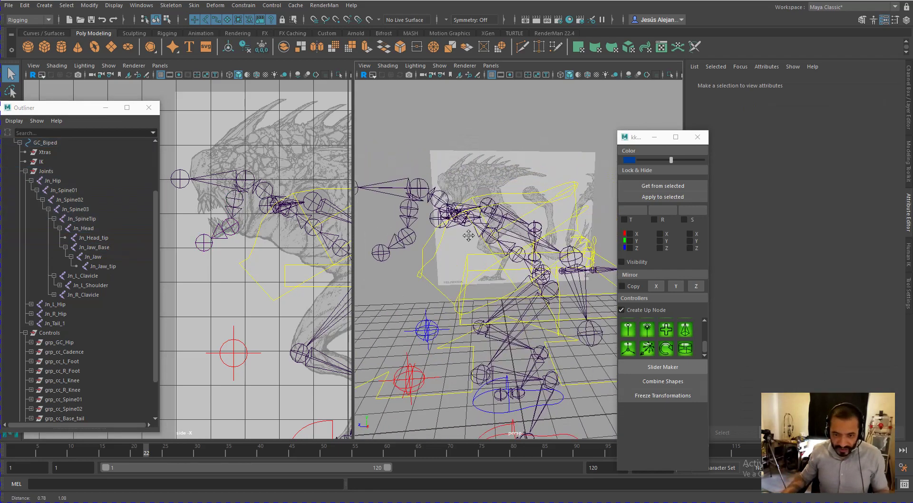
pyautogui.keyDown('alt'); pyautogui.moveTo(440, 255); pyautogui.dragTo(413, 257); pyautogui.keyUp('alt')
pyautogui.keyDown('alt'); pyautogui.moveTo(427, 223); pyautogui.dragTo(380, 243); pyautogui.keyUp('alt')
pyautogui.click(409, 271)
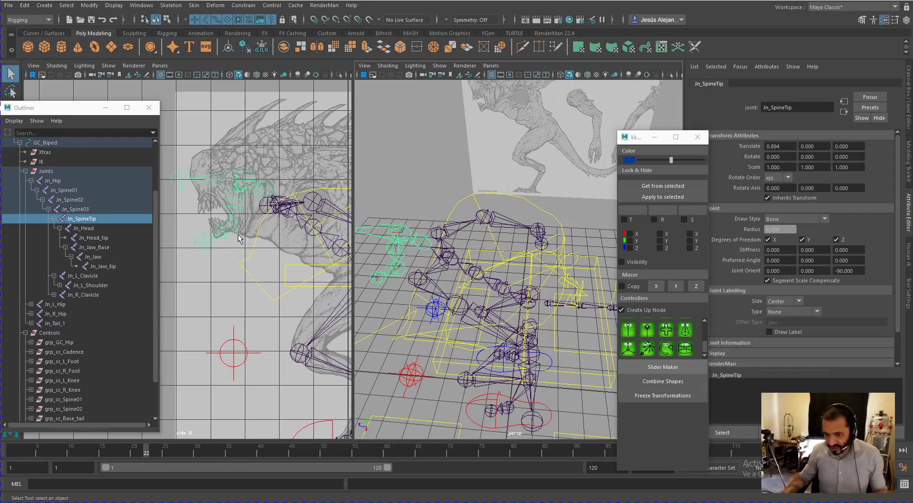
pyautogui.click(38, 33)
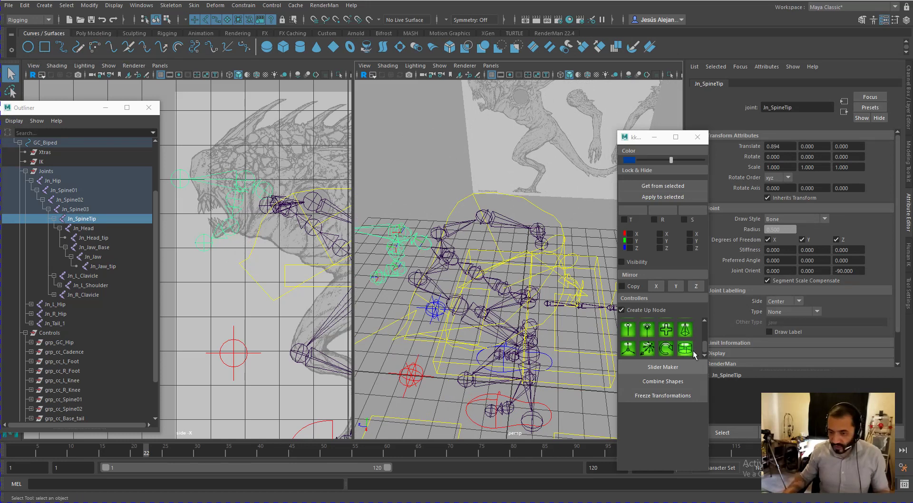
pyautogui.scroll(2, 702, 328)
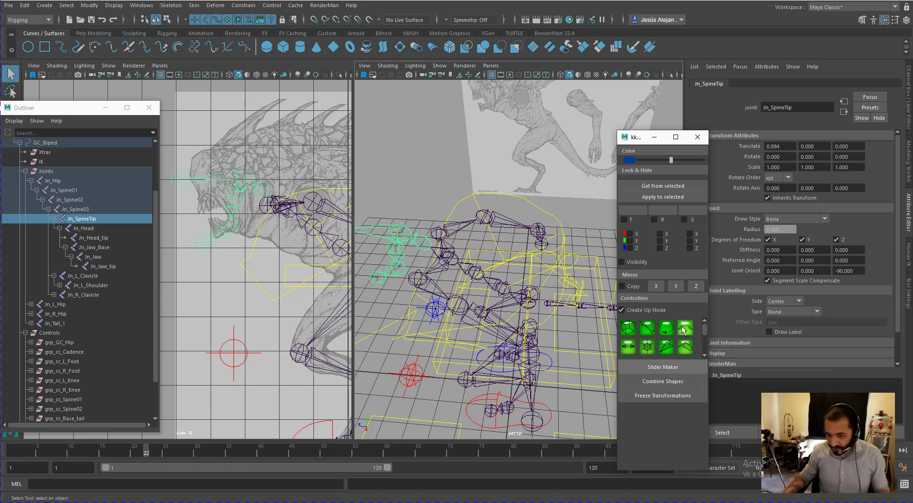
pyautogui.click(685, 329)
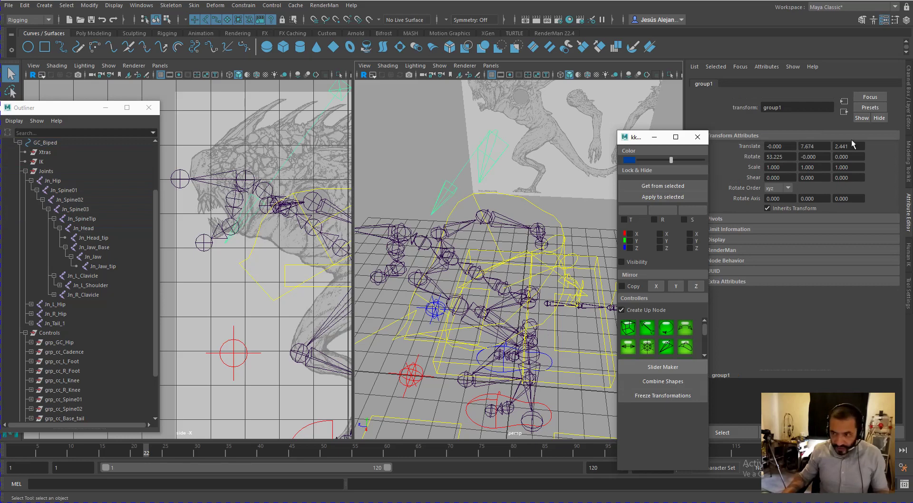
# Display the editable transform channels of the new controller's group and activate the Move tool.
pyautogui.click(909, 114)
pyautogui.keyDown('alt'); pyautogui.moveTo(512, 222); pyautogui.dragTo(577, 249); pyautogui.keyUp('alt')
pyautogui.press('w')
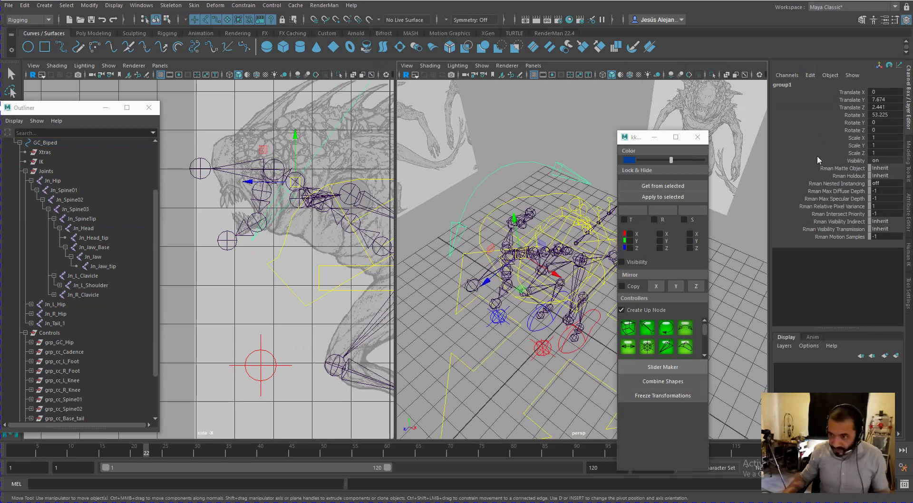
# Try rotating the controller group about X, undo it, and set its Rotate X to 54.
pyautogui.click(855, 115)
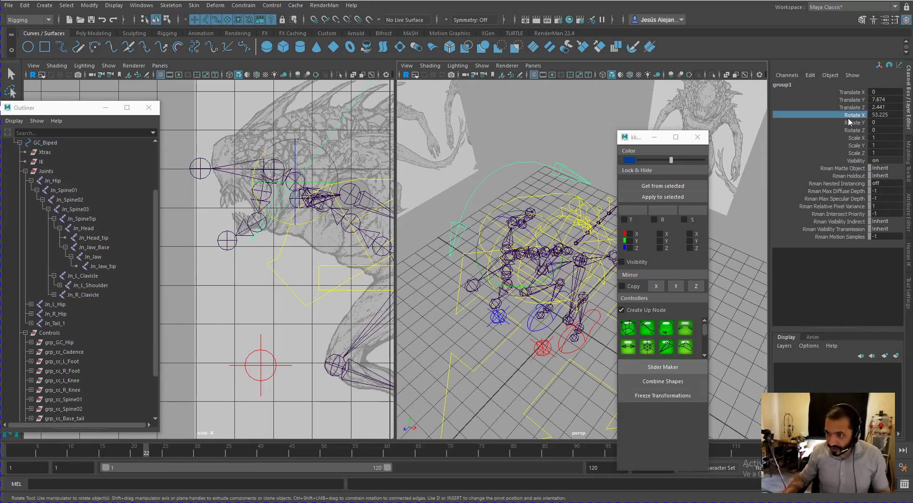
pyautogui.moveTo(522, 155); pyautogui.dragTo(502, 161, button='middle')
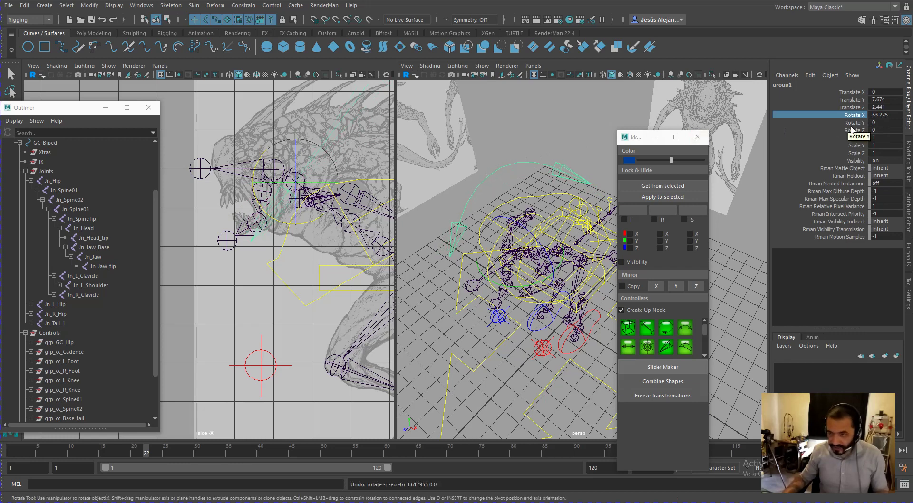
pyautogui.doubleClick(875, 115)
pyautogui.write('54')
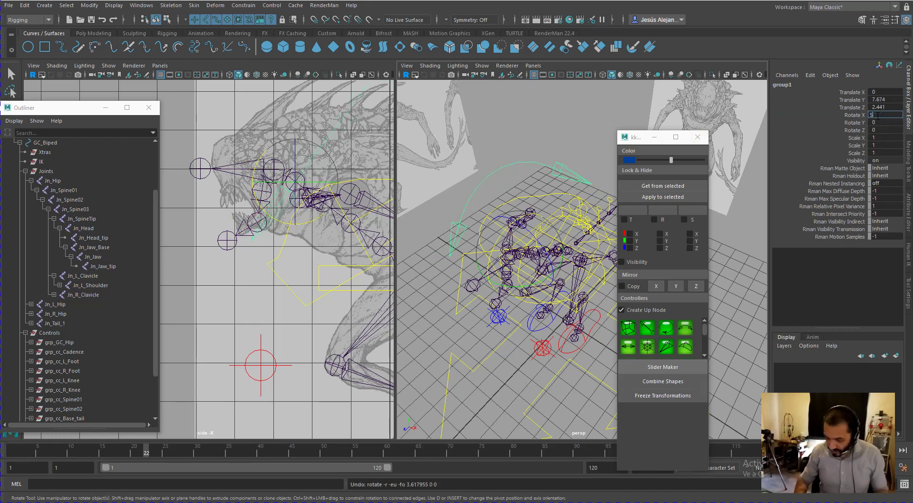
# Try rotating the controller group about its Y axis and undo that rotation.
pyautogui.click(853, 123)
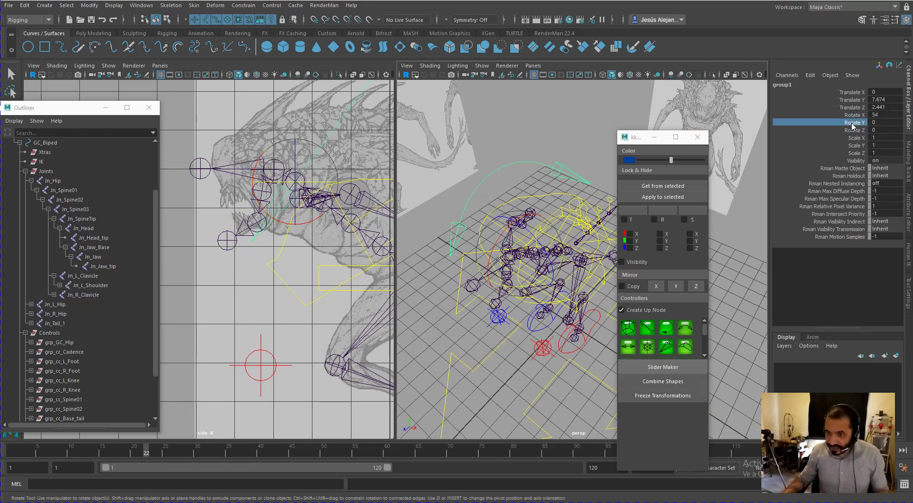
pyautogui.moveTo(578, 114); pyautogui.dragTo(603, 119, button='middle')
pyautogui.hotkey('ctrl', 'z')
pyautogui.hotkey('ctrl', 'z')
pyautogui.hotkey('ctrl', 'z')
pyautogui.hotkey('ctrl', 'z')
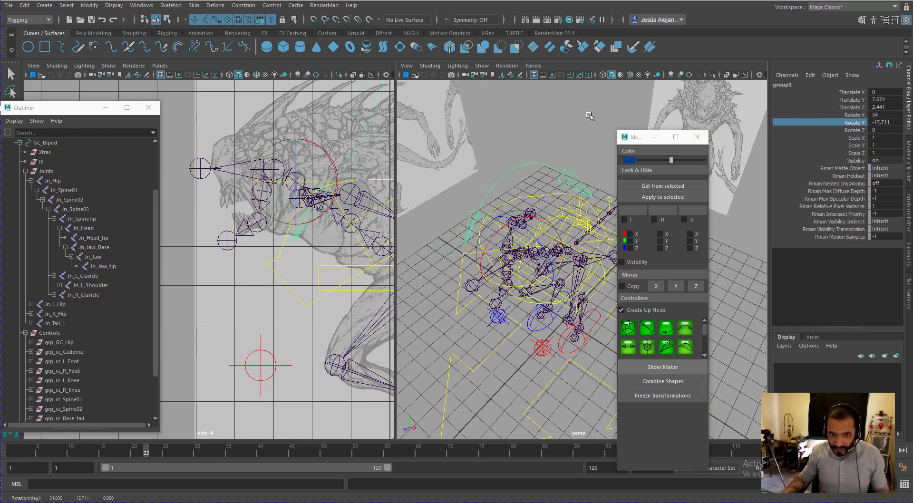
# Rotate the controller group to about -31 degrees in Z and about -25 degrees in Y.
pyautogui.click(865, 131)
pyautogui.moveTo(552, 143); pyautogui.dragTo(522, 143, button='middle')
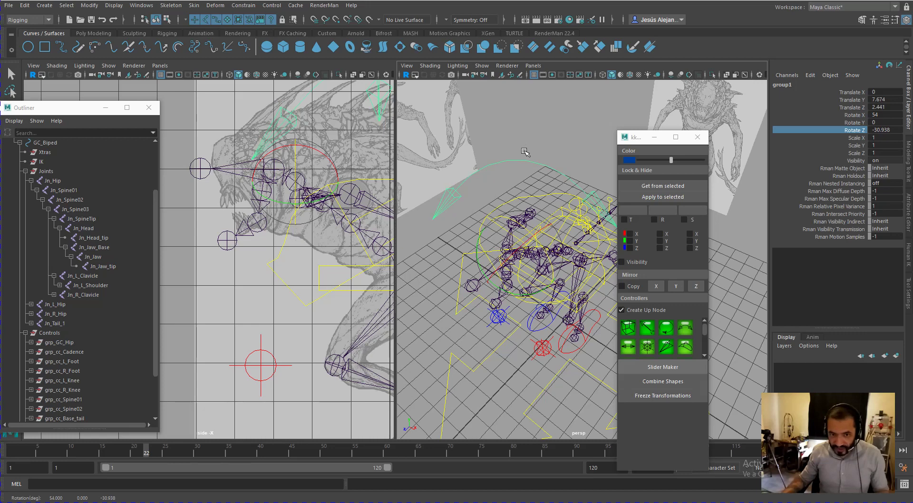
pyautogui.click(847, 124)
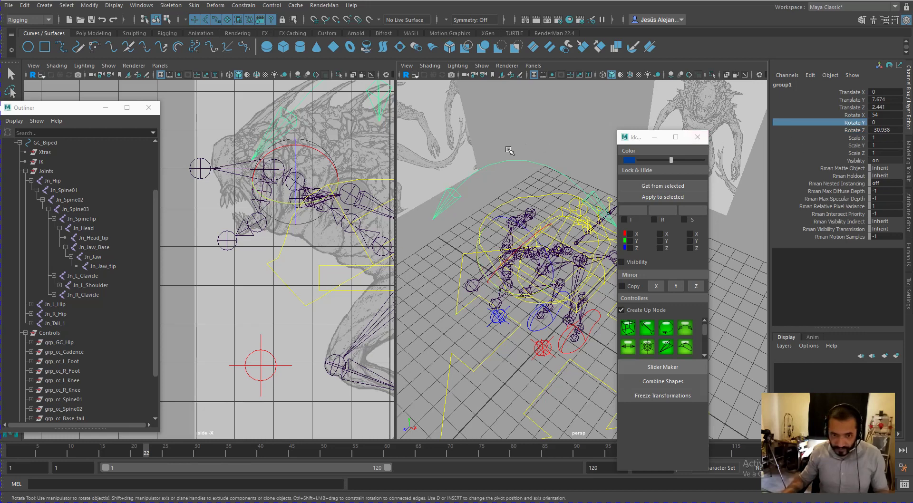
pyautogui.moveTo(507, 148); pyautogui.dragTo(543, 150, button='middle')
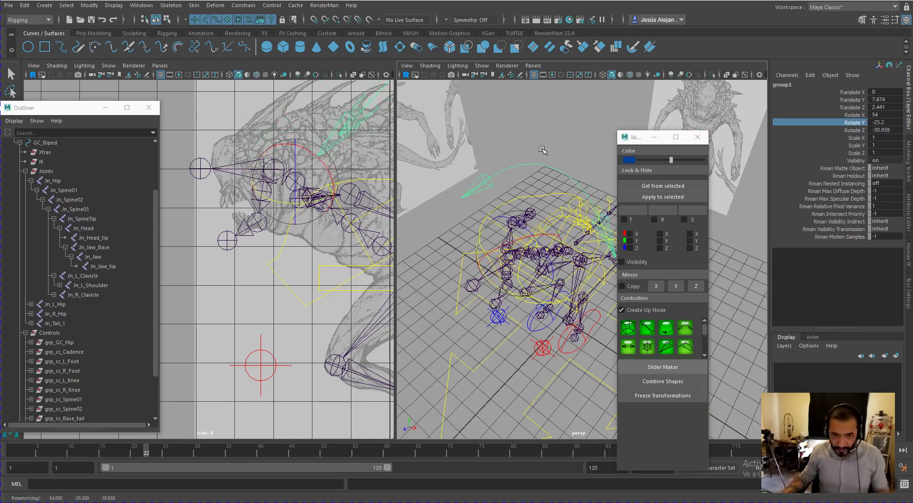
# Reset the controller group's X, Y and Z rotations to 0.
pyautogui.moveTo(884, 130); pyautogui.dragTo(872, 115)
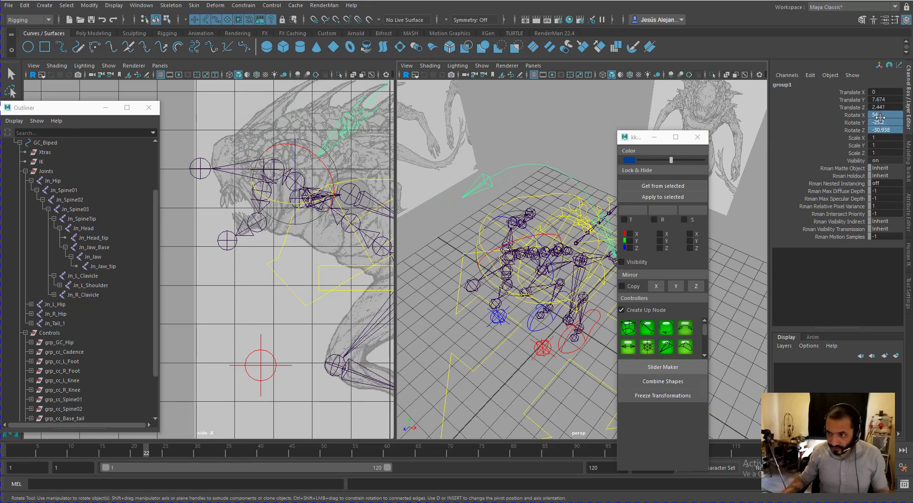
pyautogui.write('0')
pyautogui.press('Return')
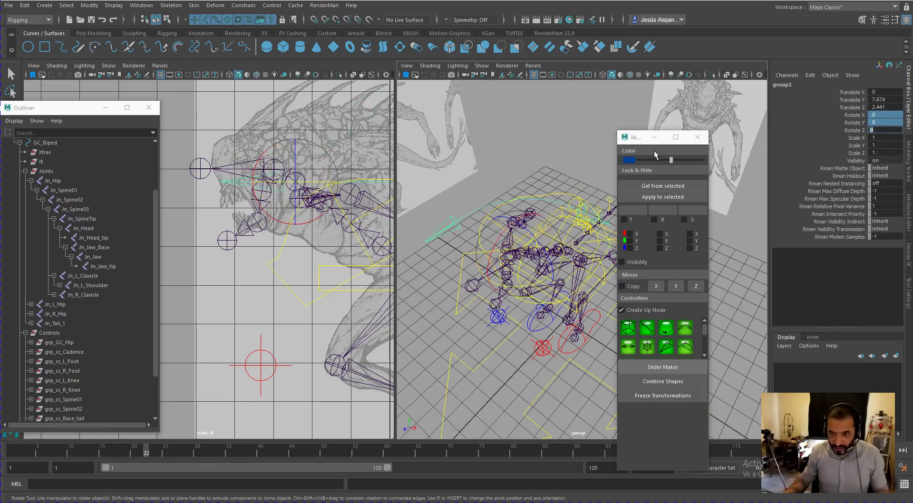
# Move the controller tool window clear of the rig and set the group's Rotate Y to -45.
pyautogui.moveTo(655, 137); pyautogui.dragTo(723, 221)
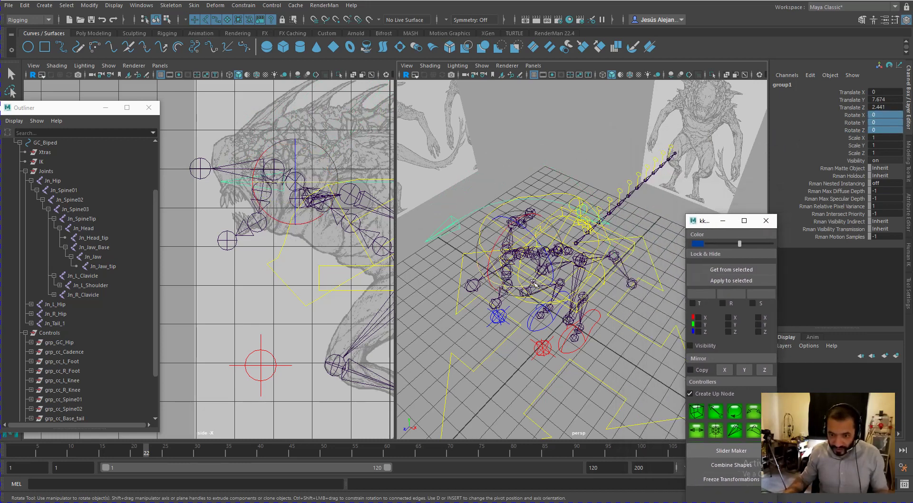
pyautogui.moveTo(533, 283); pyautogui.dragTo(503, 295)
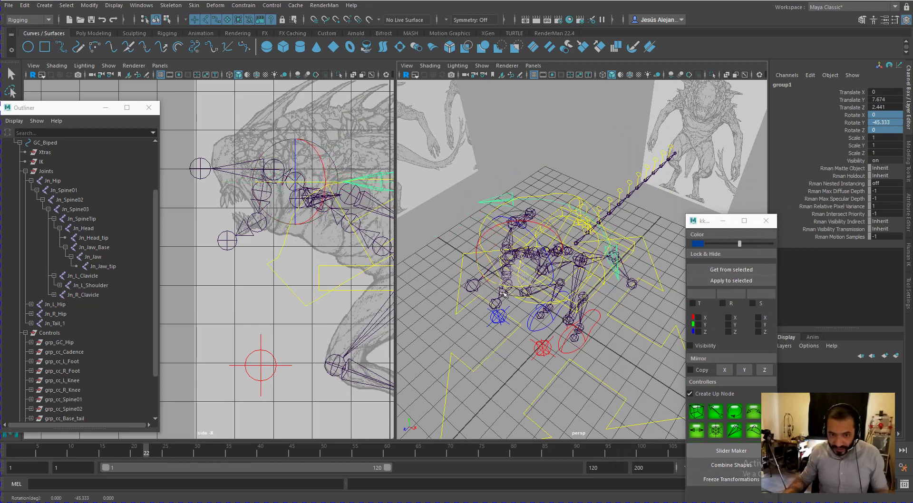
pyautogui.doubleClick(884, 122)
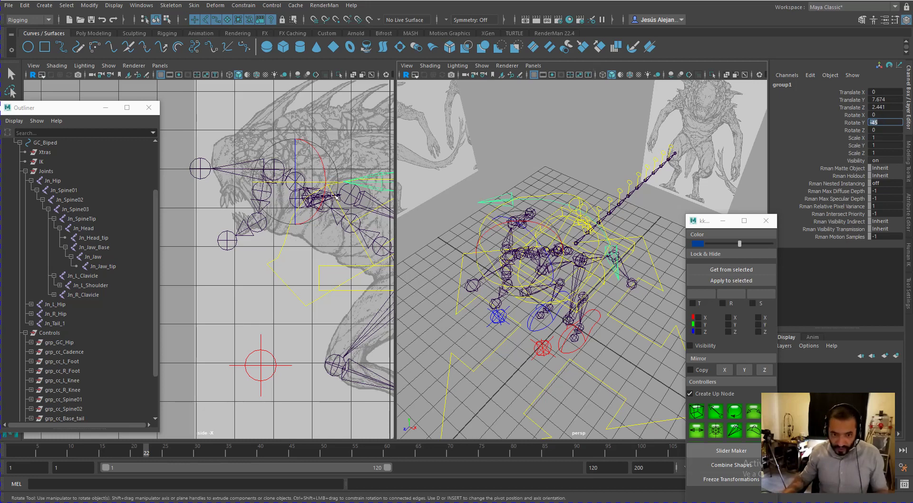
pyautogui.scroll(-3, 339, 204)
pyautogui.press('Return')
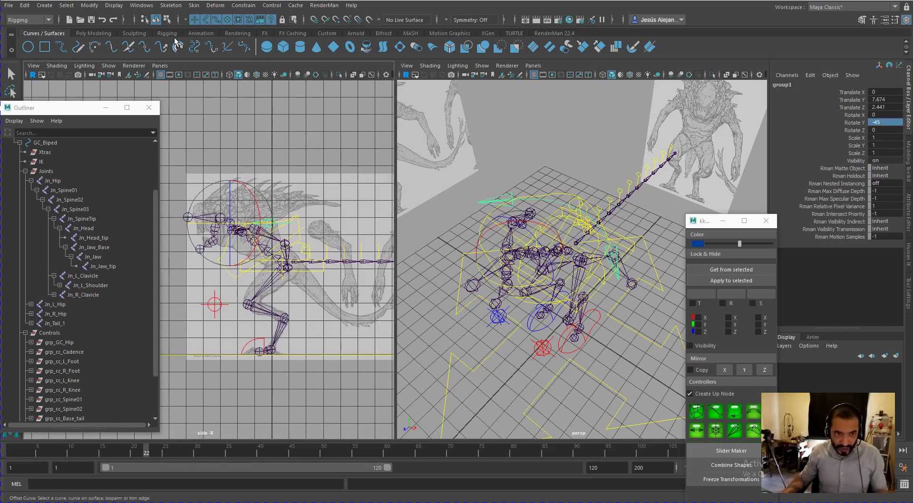
# Freeze the controller group's transformations and set its Rotate X to 78.
pyautogui.click(93, 33)
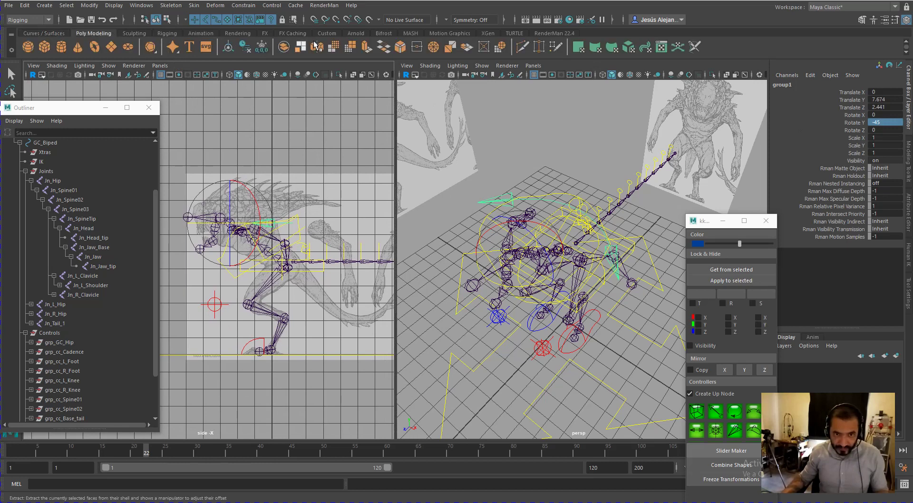
pyautogui.click(262, 46)
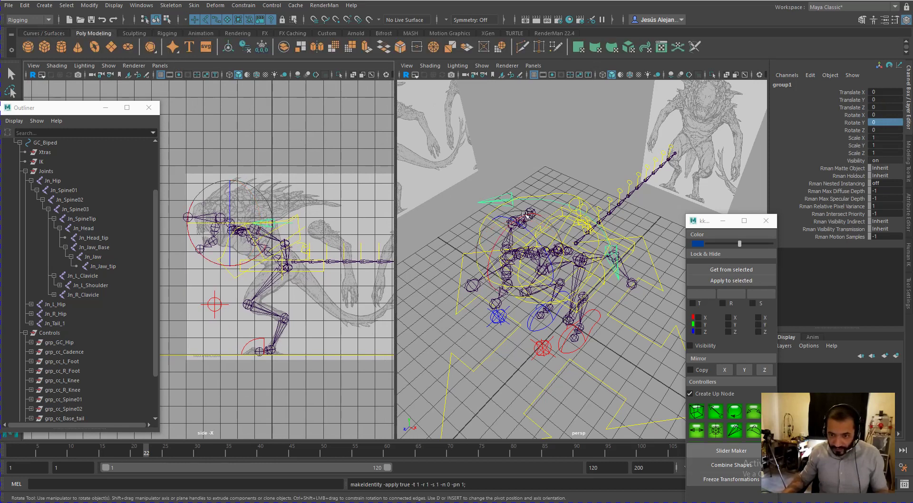
pyautogui.moveTo(525, 216); pyautogui.dragTo(471, 243)
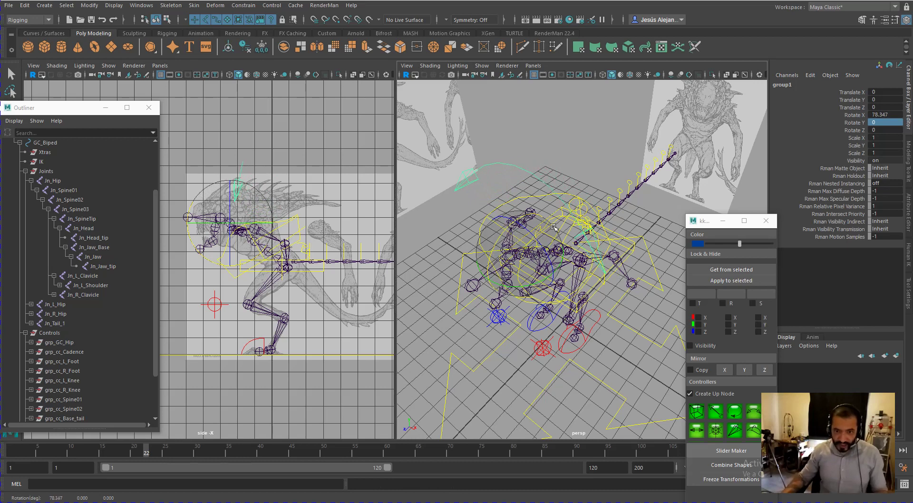
pyautogui.scroll(2, 259, 210)
pyautogui.keyDown('alt'); pyautogui.moveTo(259, 209); pyautogui.dragTo(271, 207, button='middle'); pyautogui.keyUp('alt')
pyautogui.keyDown('alt'); pyautogui.click(271, 206); pyautogui.keyUp('alt')
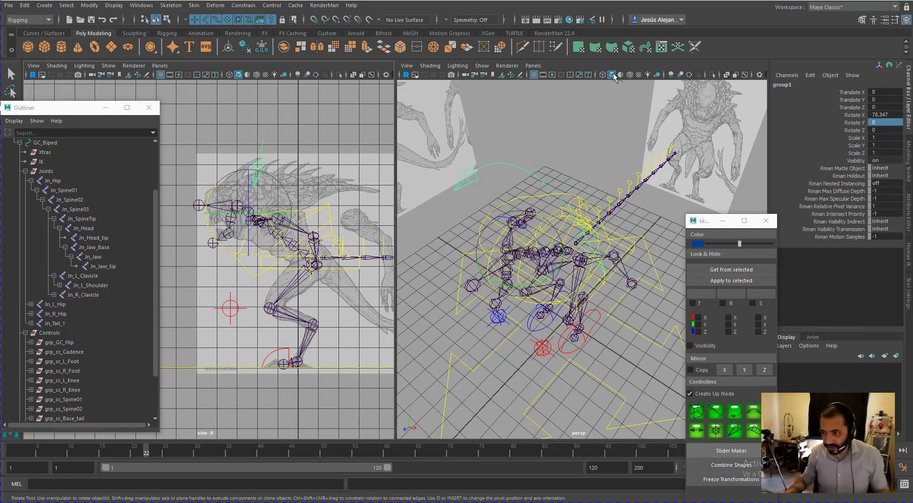
pyautogui.click(875, 113)
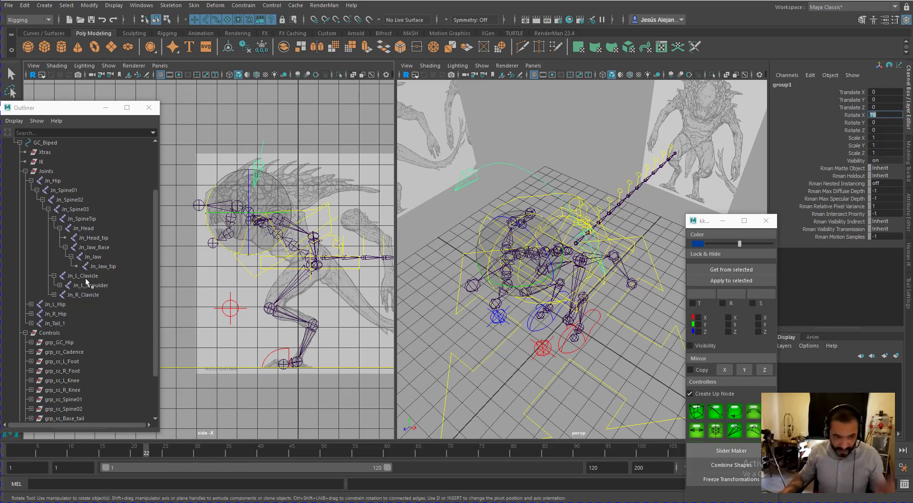
# Rename the controller curve inside group1 as cc_Neck.
pyautogui.scroll(-2, 105, 312)
pyautogui.click(15, 390)
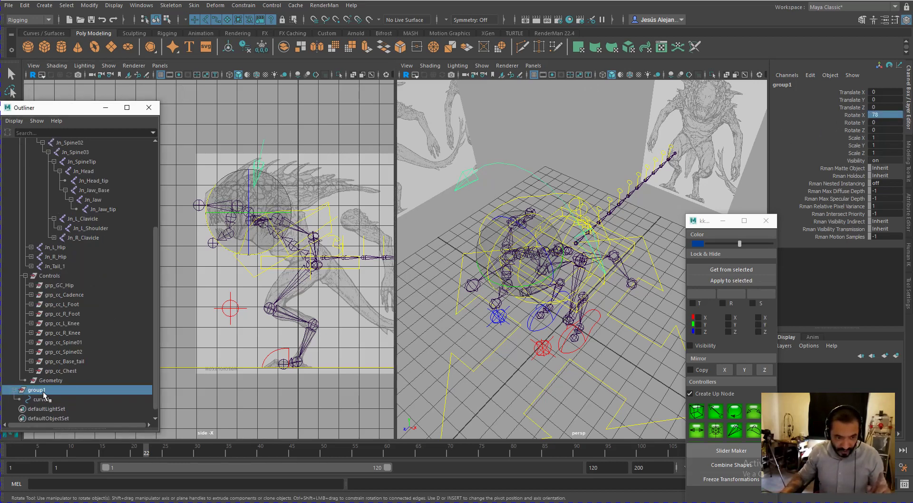
pyautogui.click(41, 400)
pyautogui.press('w')
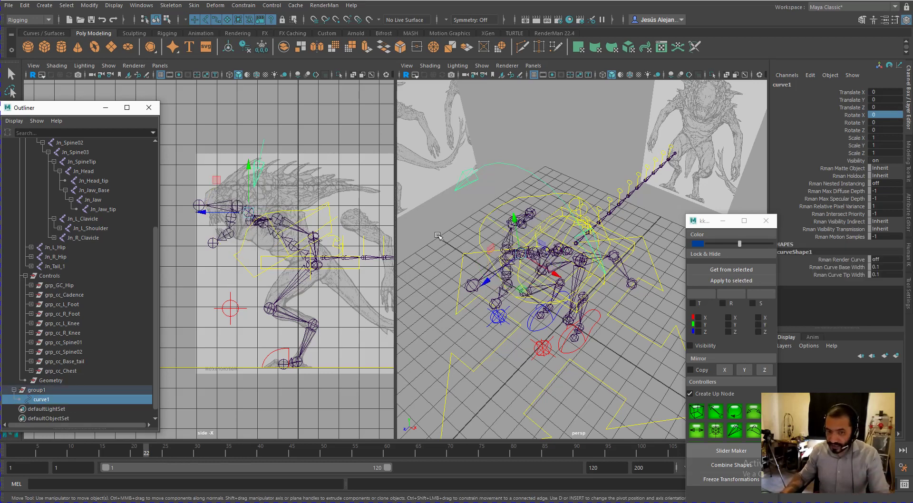
pyautogui.press('e')
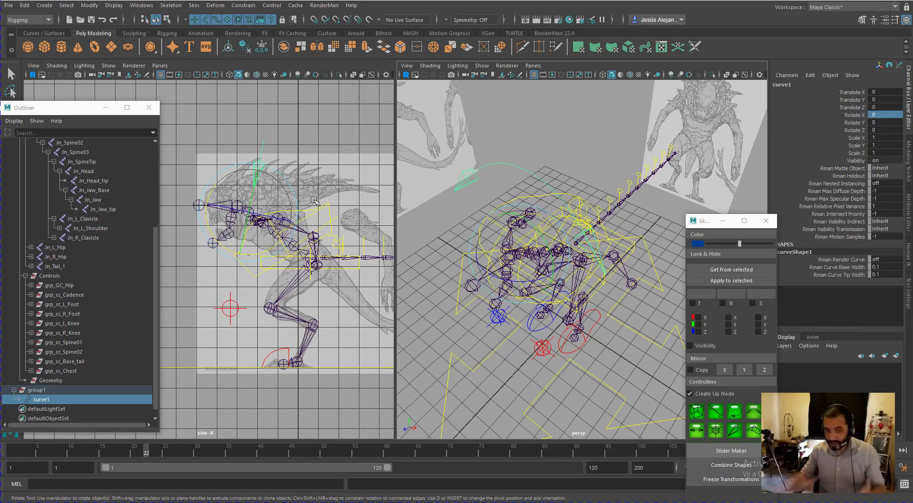
pyautogui.doubleClick(48, 399)
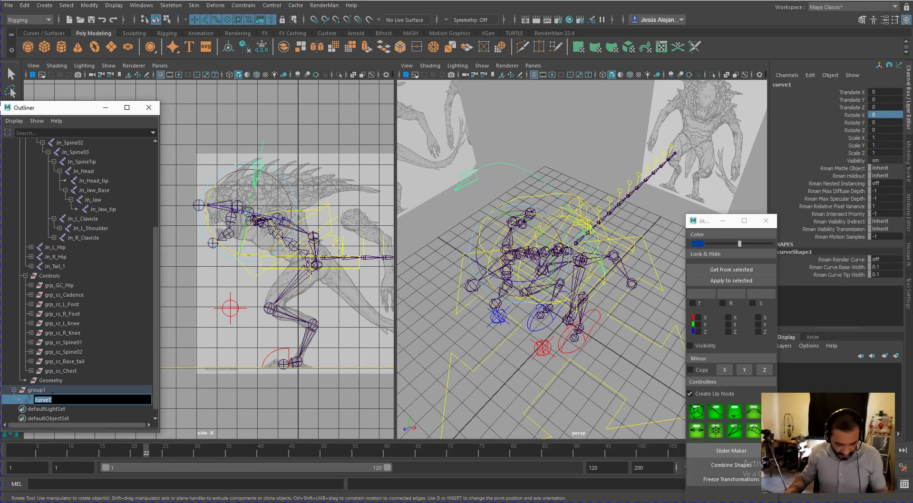
pyautogui.write('cc_Nec')
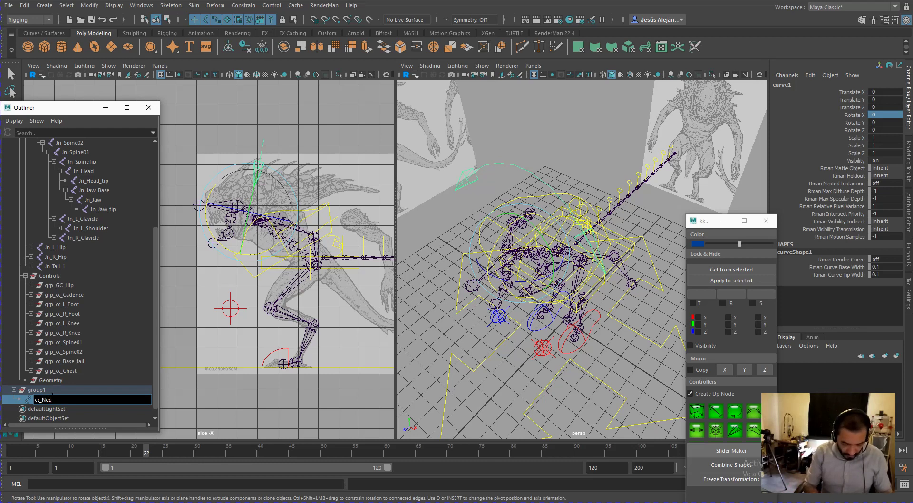
pyautogui.write('k')
pyautogui.press('Return')
pyautogui.doubleClick(49, 400)
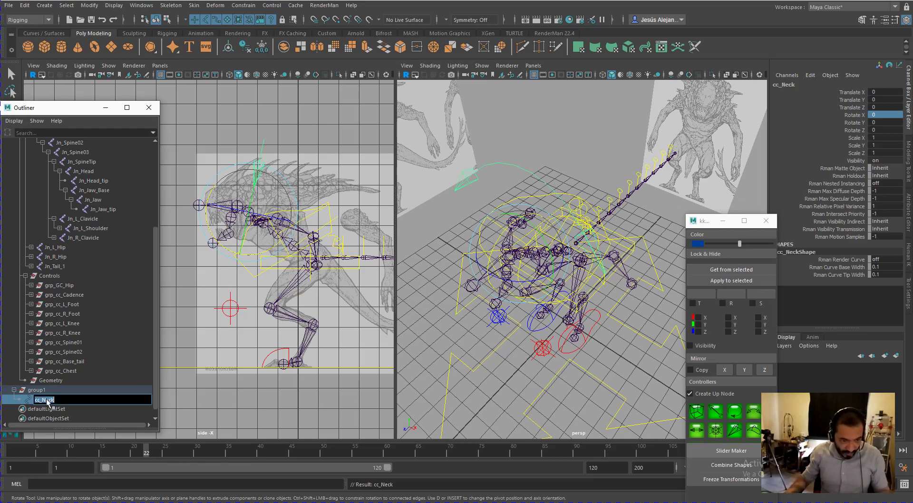
pyautogui.press('Return')
# Rename group1 as grp_cc_Neck and place it inside the Controls group.
pyautogui.doubleClick(56, 390)
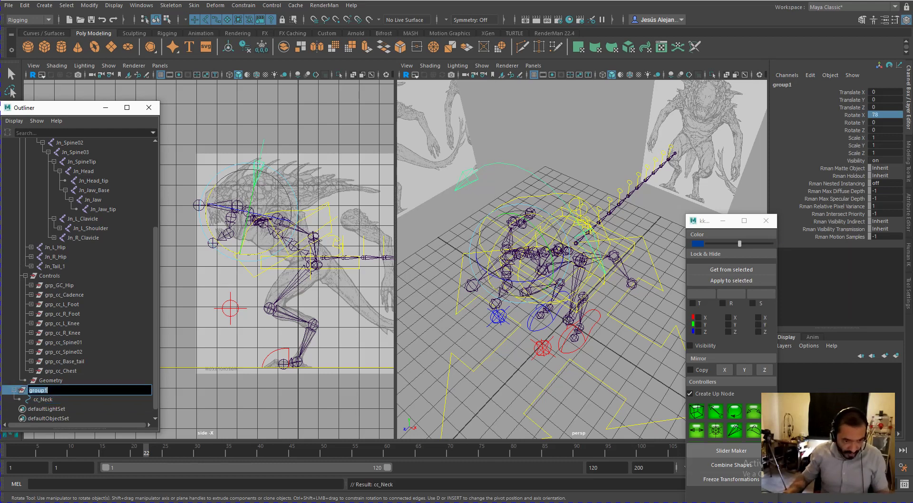
pyautogui.write('grp_cc_Neck')
pyautogui.press('Return')
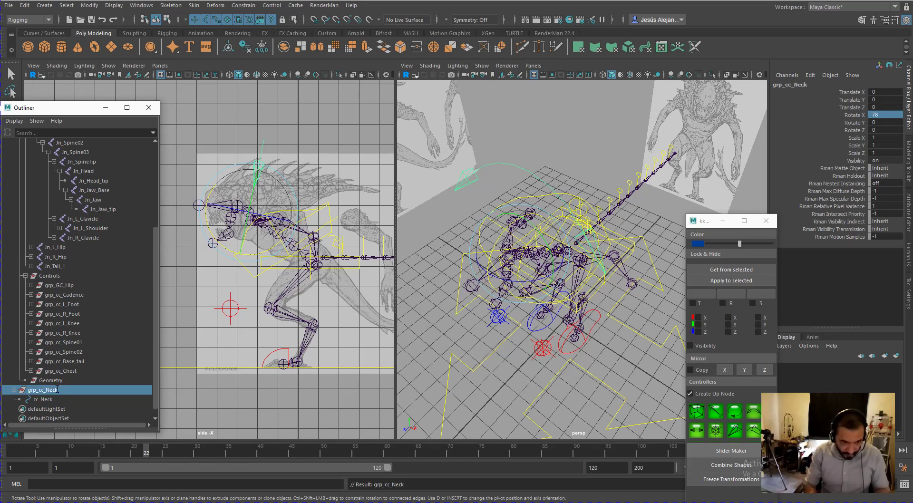
pyautogui.moveTo(57, 389); pyautogui.dragTo(65, 275, button='middle')
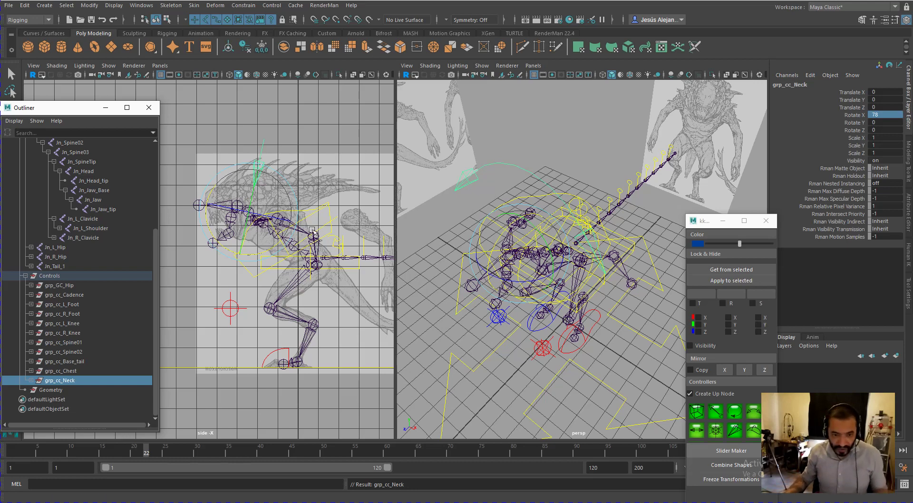
# Try moving the GC_Hip controller in the side view and undo the move.
pyautogui.click(344, 269)
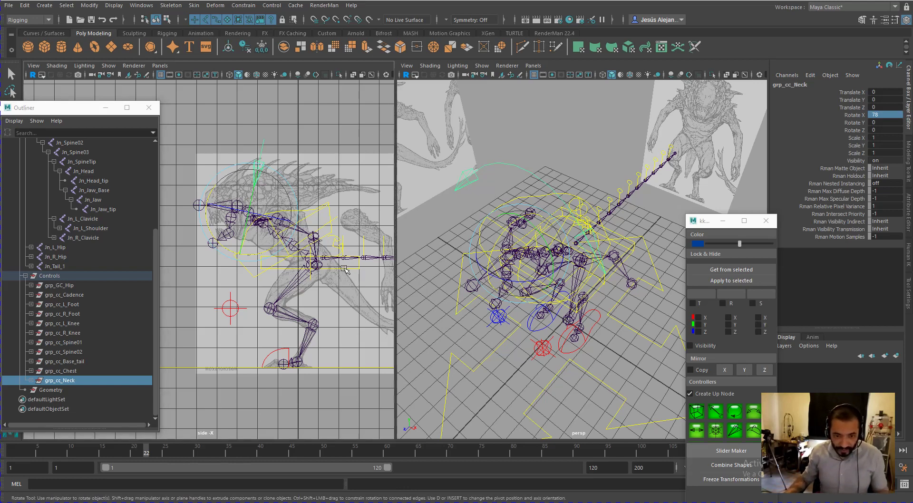
pyautogui.press('w')
pyautogui.moveTo(309, 235); pyautogui.dragTo(307, 254)
pyautogui.hotkey('ctrl', 'z')
pyautogui.hotkey('ctrl', 'z')
pyautogui.hotkey('ctrl', 'z')
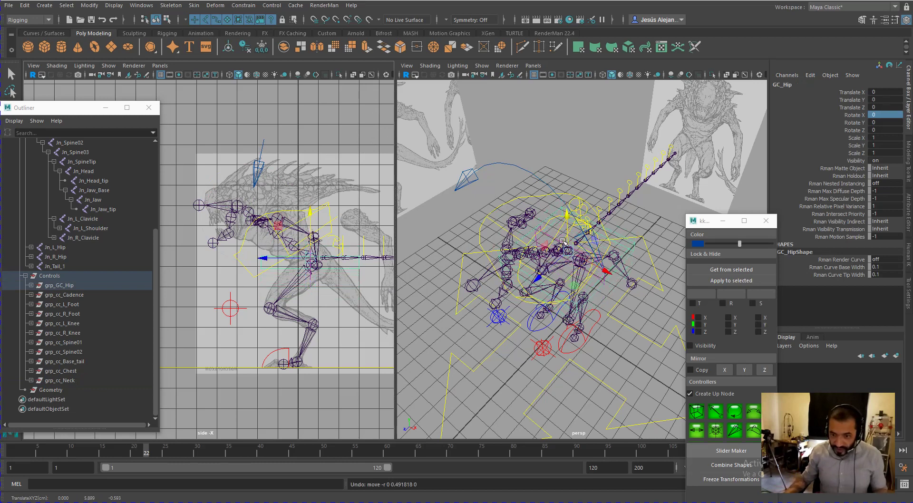
# Parent the grp_cc_Spine01 group under the GC_Hip controller and expand the hip hierarchy down to cc_Spine01.
pyautogui.scroll(2, 325, 220)
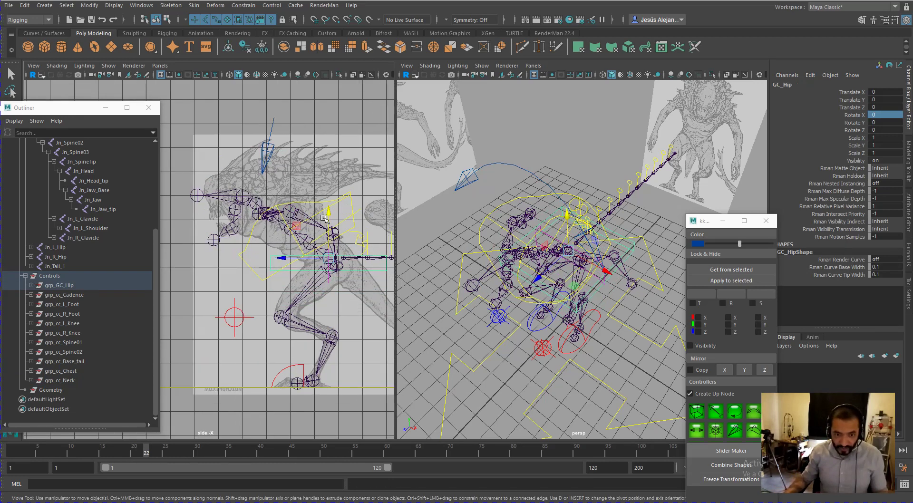
pyautogui.click(360, 211)
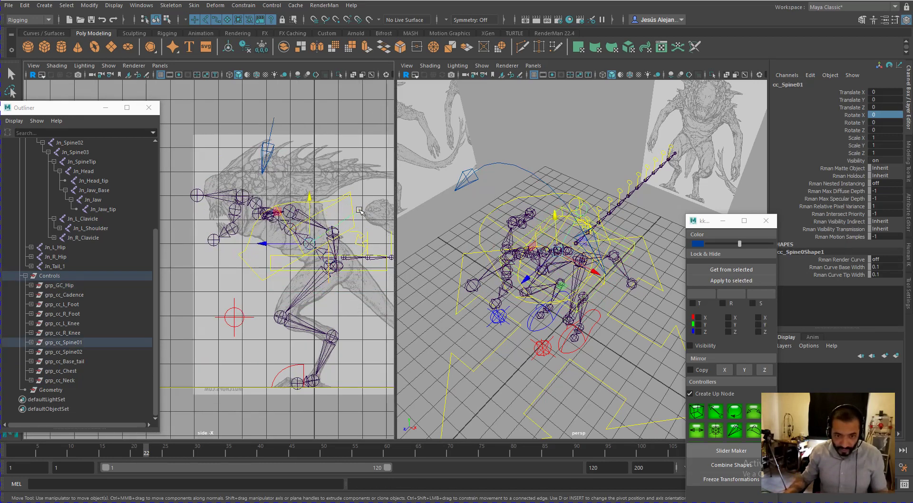
pyautogui.click(31, 342)
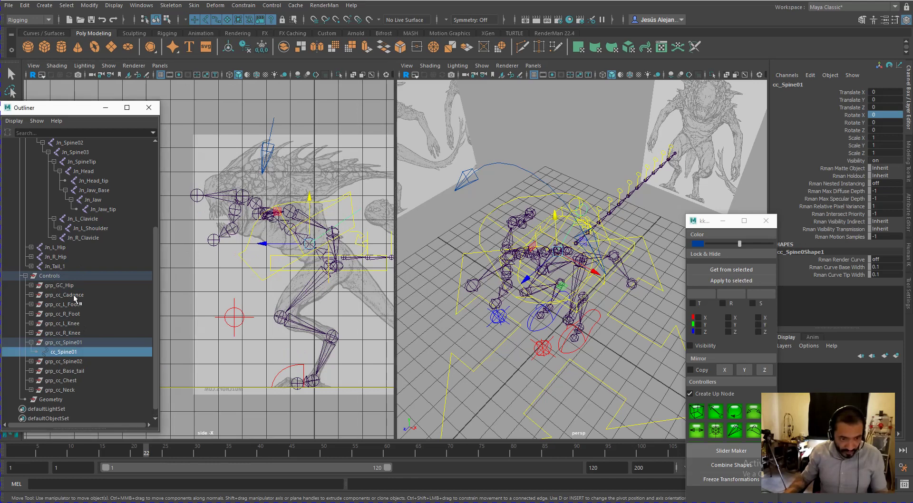
pyautogui.click(31, 285)
pyautogui.click(75, 352)
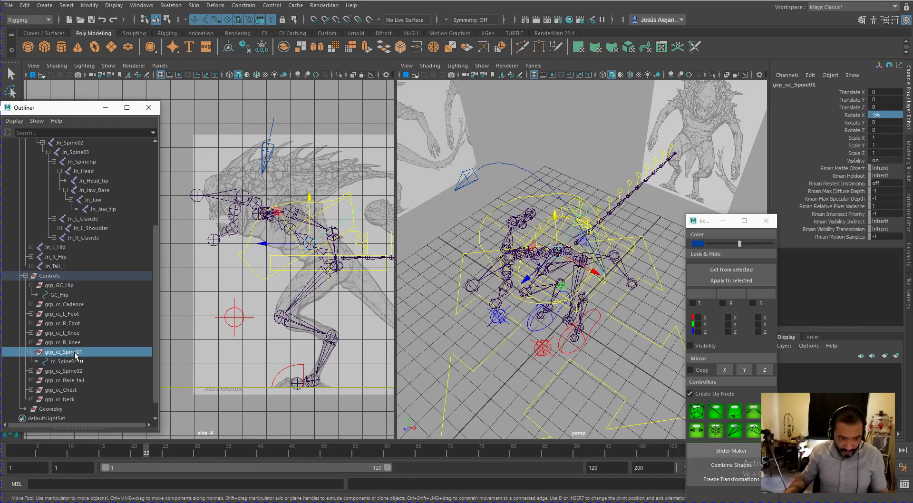
pyautogui.moveTo(74, 354); pyautogui.dragTo(72, 294)
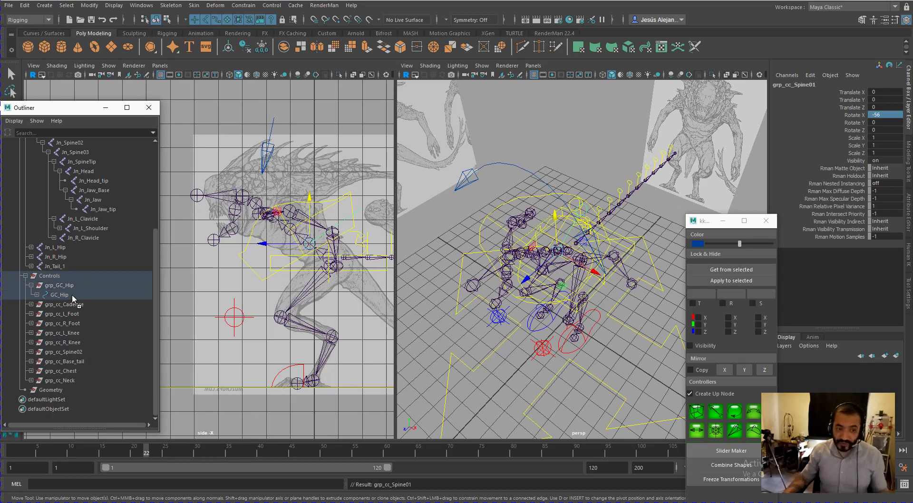
pyautogui.click(37, 295)
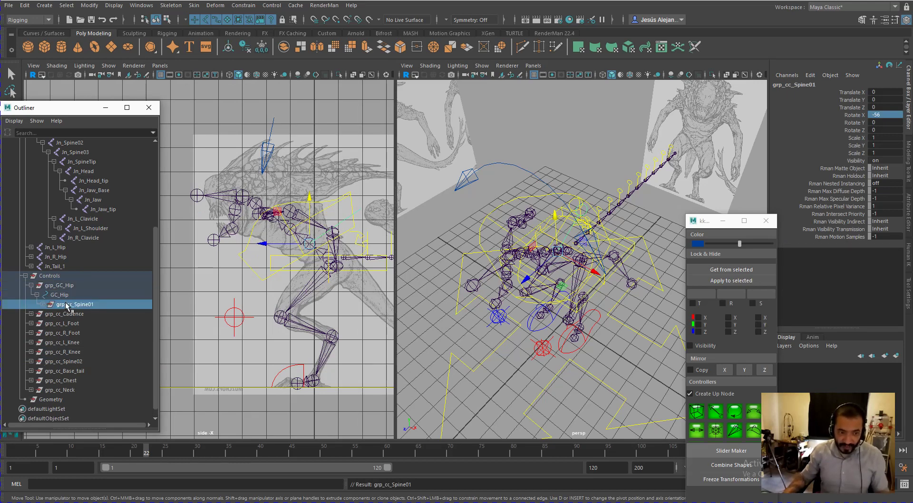
pyautogui.click(43, 304)
pyautogui.click(63, 295)
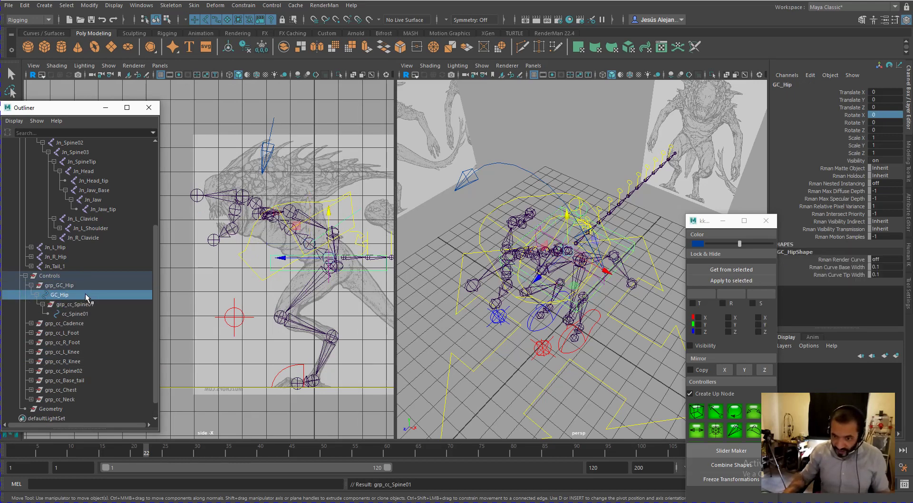
# Move the control vertices at the rear tip of the cc_Spine01 curve up and back, away from the body.
pyautogui.keyDown('alt'); pyautogui.moveTo(595, 257); pyautogui.dragTo(579, 200); pyautogui.keyUp('alt')
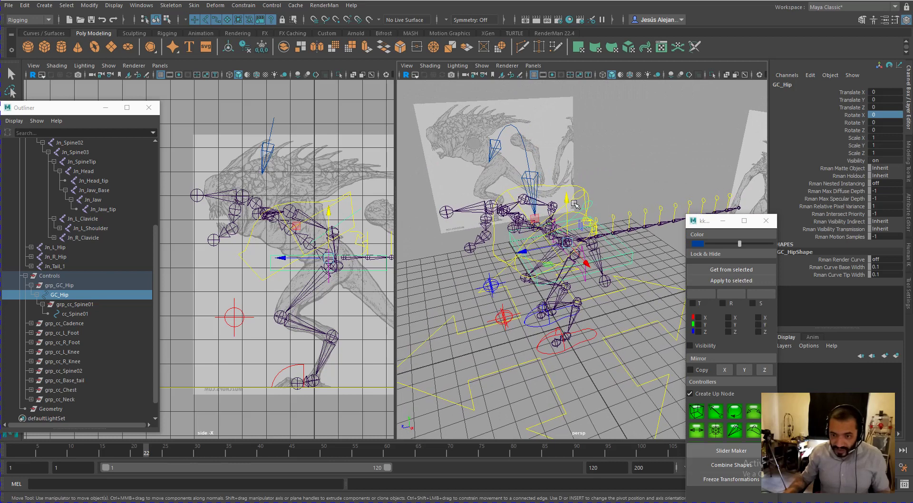
pyautogui.click(579, 199)
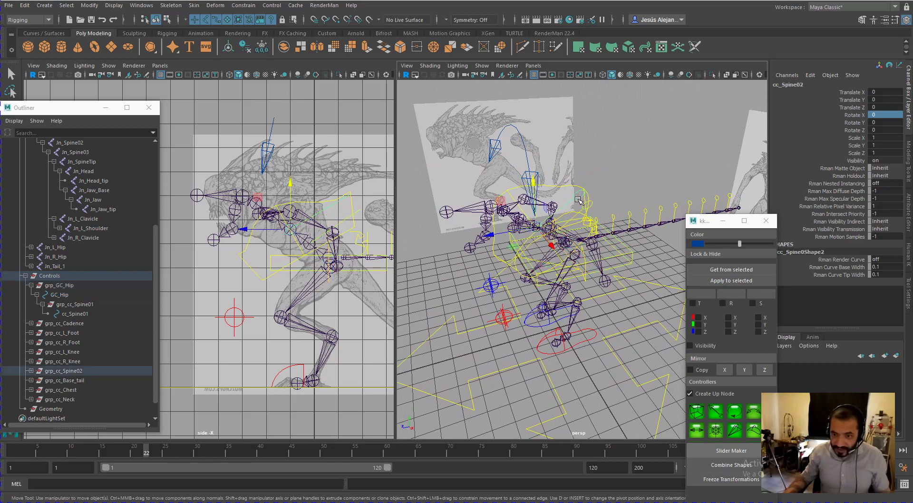
pyautogui.click(595, 204)
pyautogui.moveTo(591, 216)
pyautogui.keyDown('alt'); pyautogui.mouseDown()
pyautogui.moveTo(583, 212)
pyautogui.moveTo(602, 217)
pyautogui.mouseUp(); pyautogui.keyUp('alt')
pyautogui.click(342, 221)
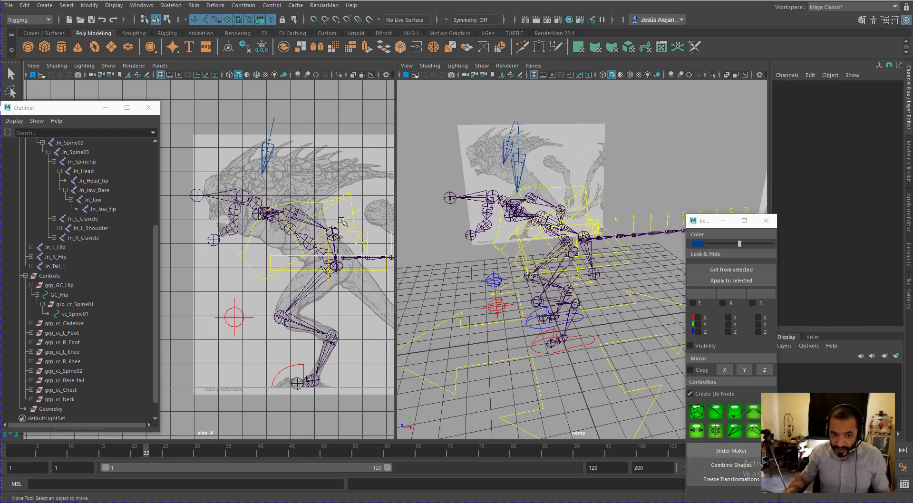
pyautogui.click(342, 222)
pyautogui.click(313, 226)
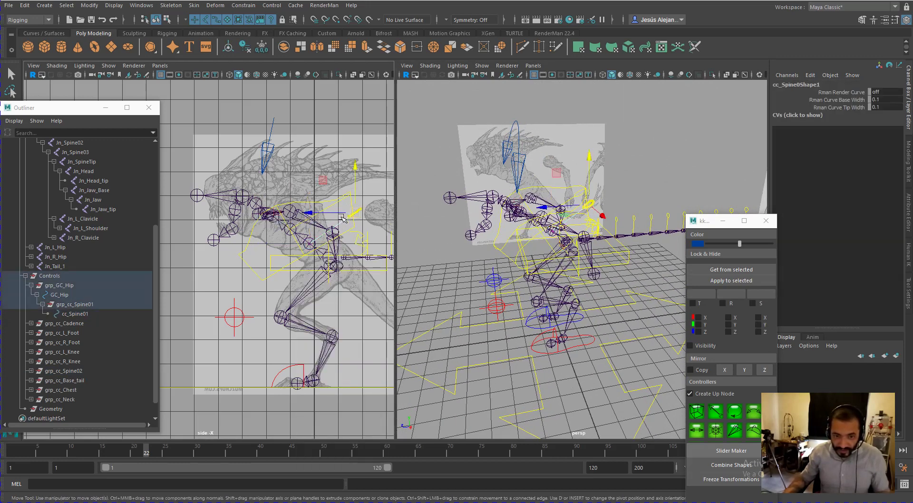
pyautogui.moveTo(361, 214); pyautogui.dragTo(376, 208)
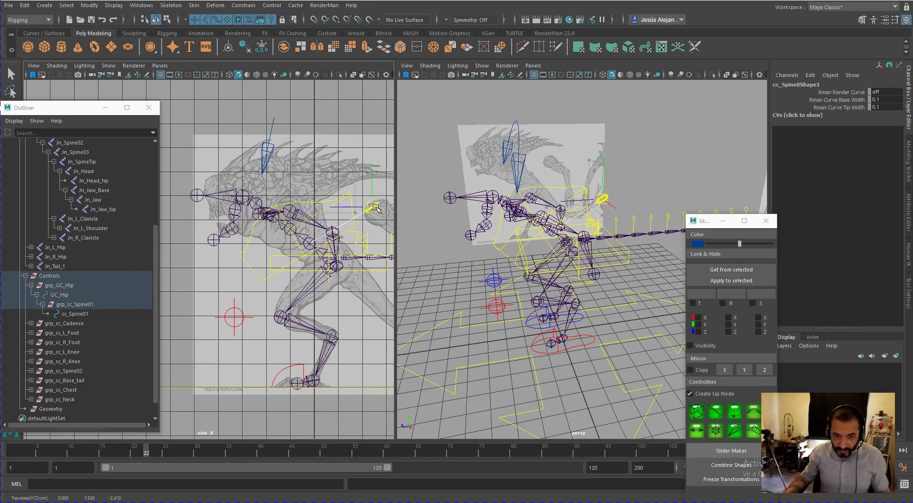
# Move the control vertices at the rear tip of the cc_Spine02 curve up and back, away from the body.
pyautogui.click(331, 212)
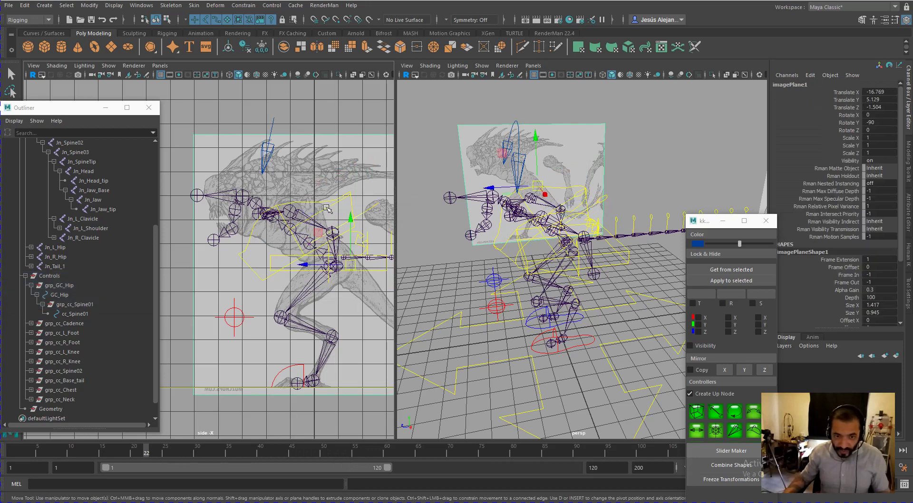
pyautogui.moveTo(329, 208); pyautogui.dragTo(298, 207, button='right')
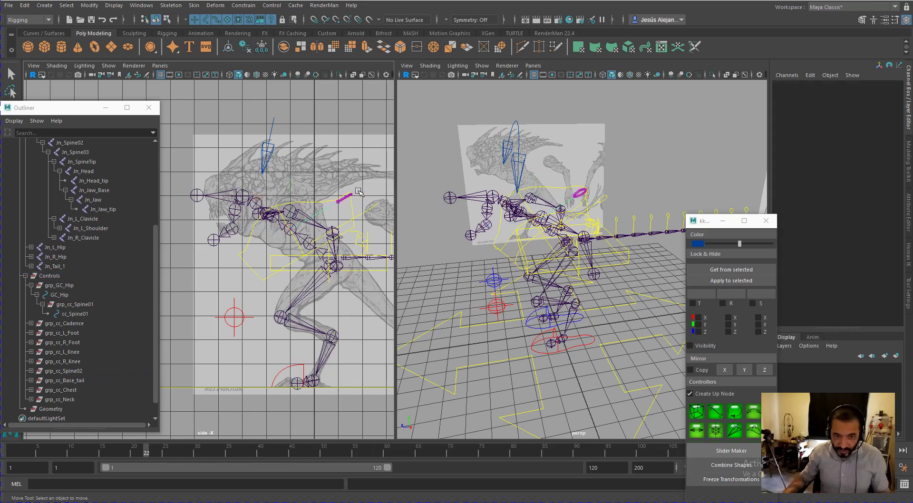
pyautogui.moveTo(358, 191)
pyautogui.mouseDown()
pyautogui.moveTo(330, 208)
pyautogui.moveTo(371, 192)
pyautogui.mouseUp()
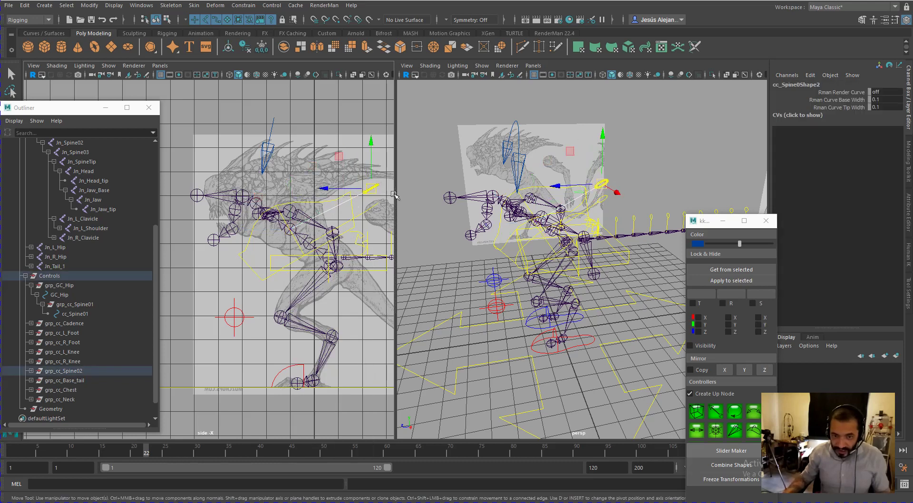
pyautogui.click(614, 190)
pyautogui.moveTo(604, 183); pyautogui.dragTo(630, 174, button='right')
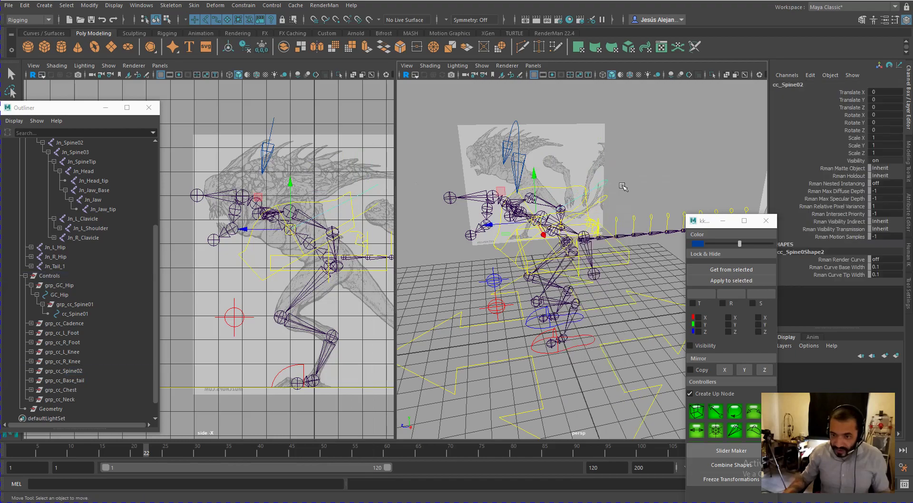
pyautogui.click(622, 185)
pyautogui.keyDown('alt'); pyautogui.moveTo(533, 171); pyautogui.dragTo(546, 203); pyautogui.keyUp('alt')
# Move the control vertices at the tip of the cc_Tail_01 curve backward, away from the body, in the side view.
pyautogui.click(368, 233)
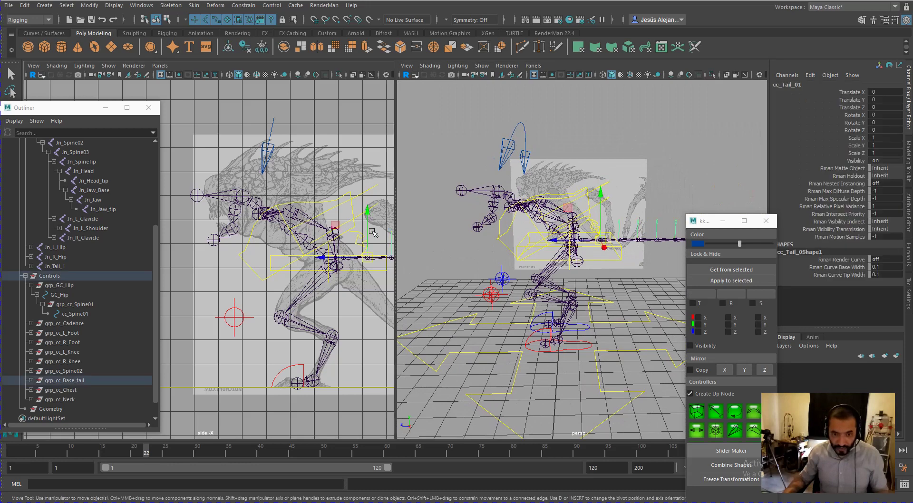
pyautogui.press('q')
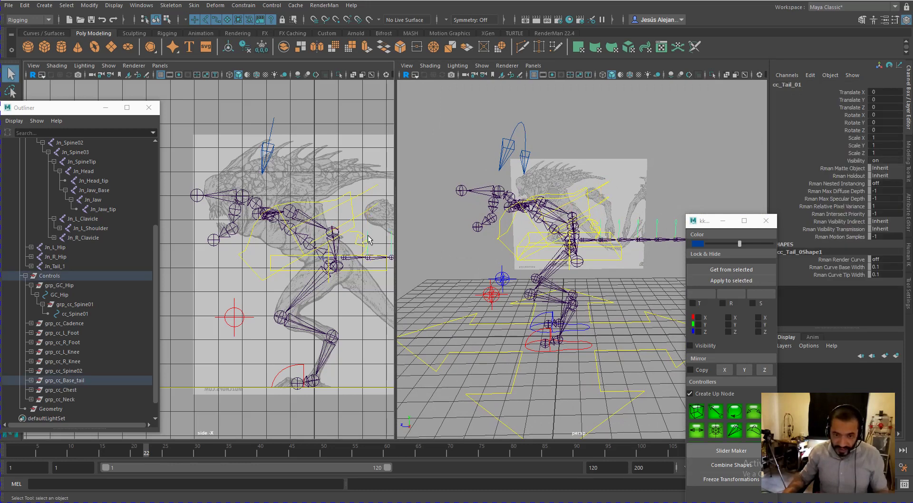
pyautogui.moveTo(370, 236); pyautogui.dragTo(336, 237, button='right')
pyautogui.click(369, 240)
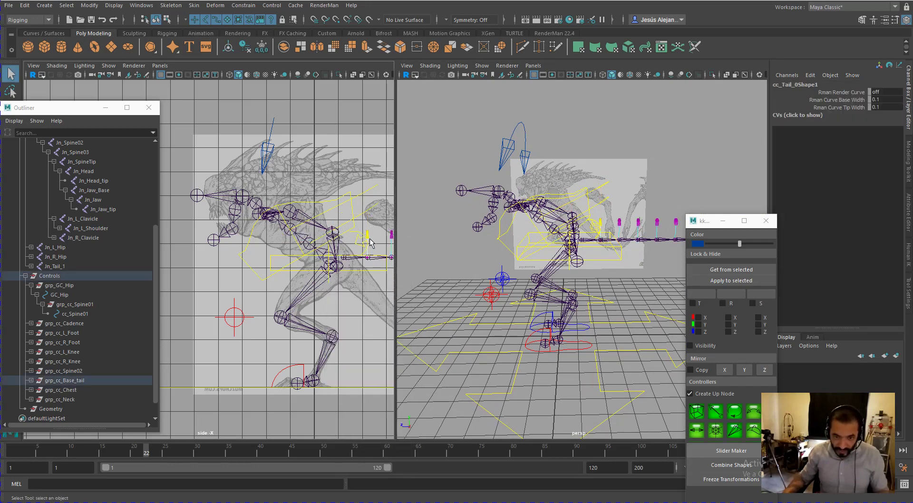
pyautogui.press('w')
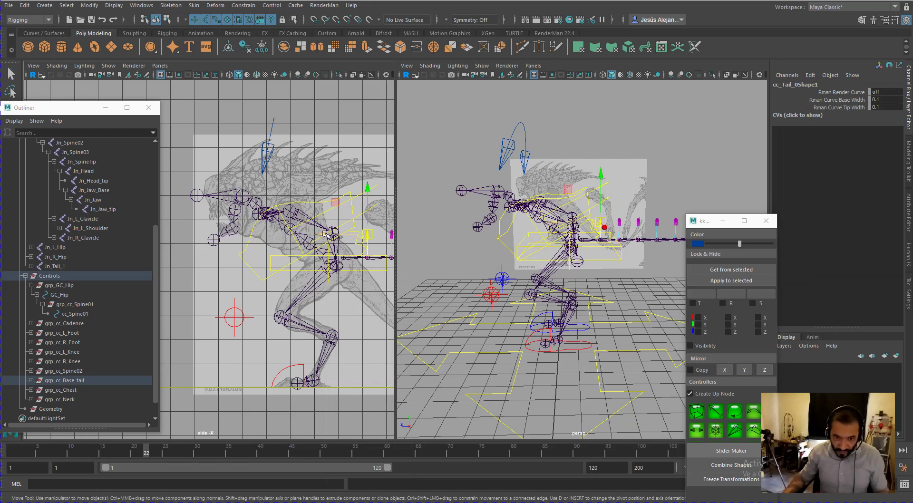
pyautogui.moveTo(327, 235); pyautogui.dragTo(349, 239, button='middle')
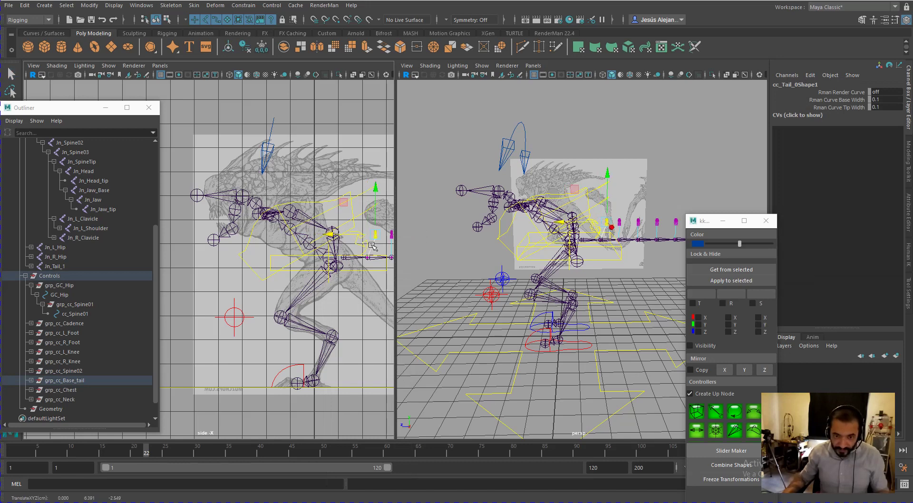
pyautogui.moveTo(372, 246); pyautogui.dragTo(403, 232, button='right')
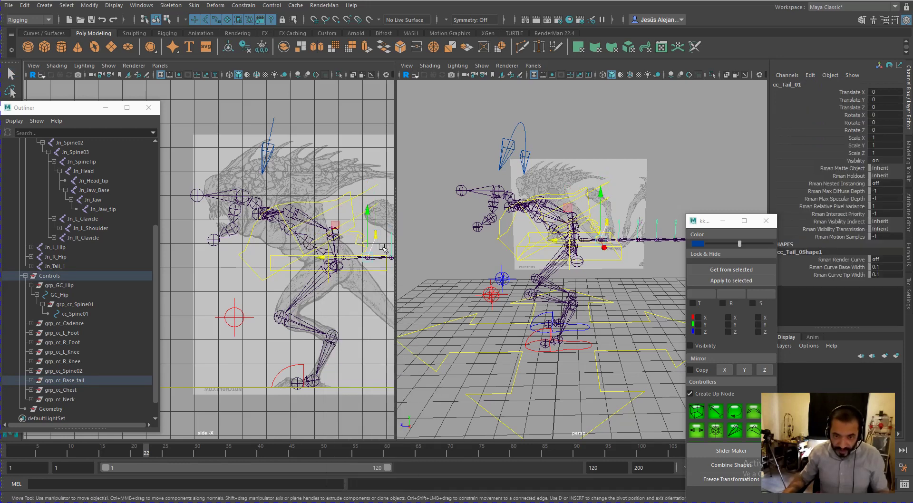
pyautogui.click(382, 246)
# Parent the grp_cc_Spine02 group under the cc_Spine01 controller and expand it to show cc_Spine02.
pyautogui.scroll(5, 592, 221)
pyautogui.keyDown('alt'); pyautogui.moveTo(628, 217); pyautogui.dragTo(568, 236); pyautogui.keyUp('alt')
pyautogui.scroll(-3, 578, 181)
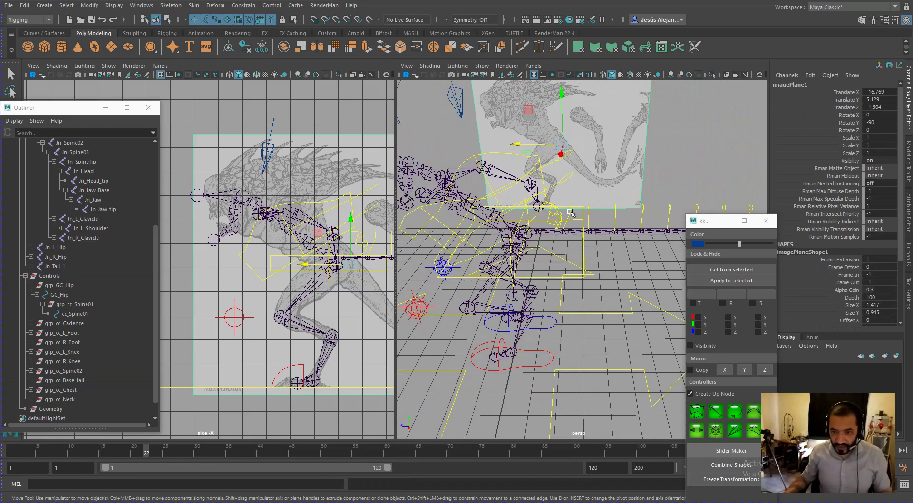
pyautogui.keyDown('alt'); pyautogui.moveTo(568, 210); pyautogui.dragTo(580, 243, button='middle'); pyautogui.keyUp('alt')
pyautogui.click(476, 159)
pyautogui.keyDown('alt'); pyautogui.moveTo(477, 160); pyautogui.dragTo(527, 200); pyautogui.keyUp('alt')
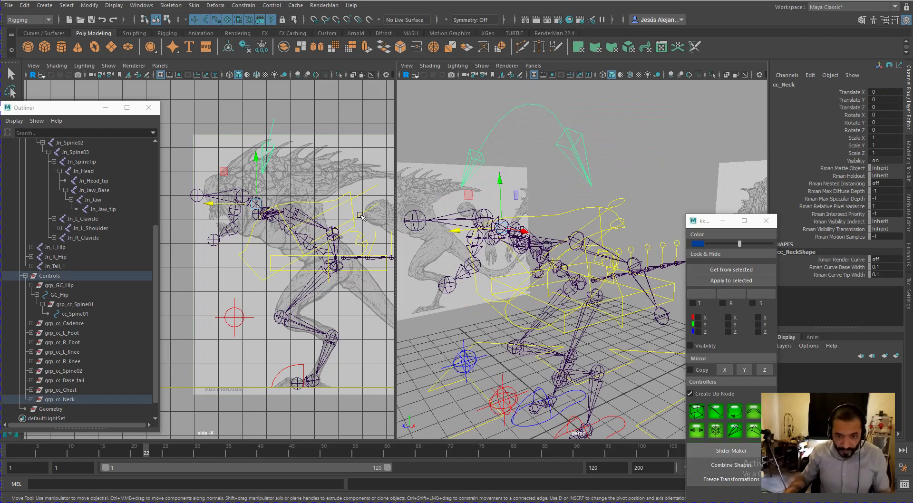
pyautogui.click(261, 278)
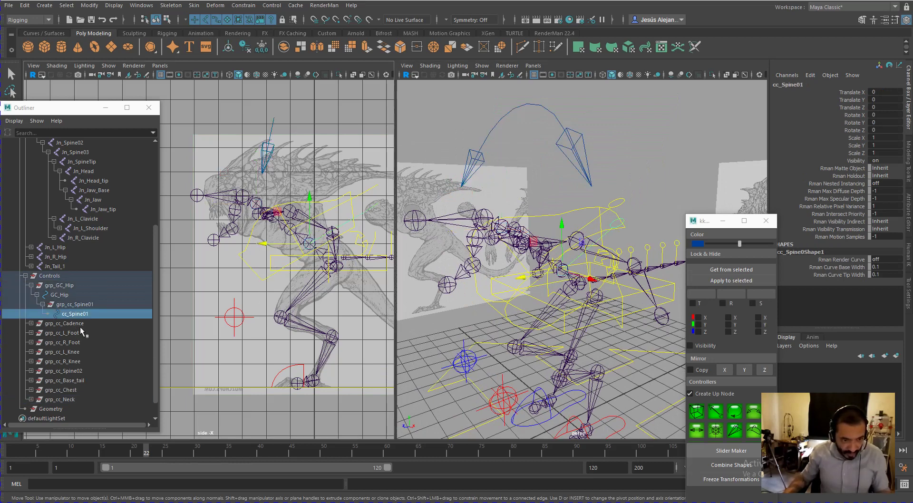
pyautogui.click(75, 373)
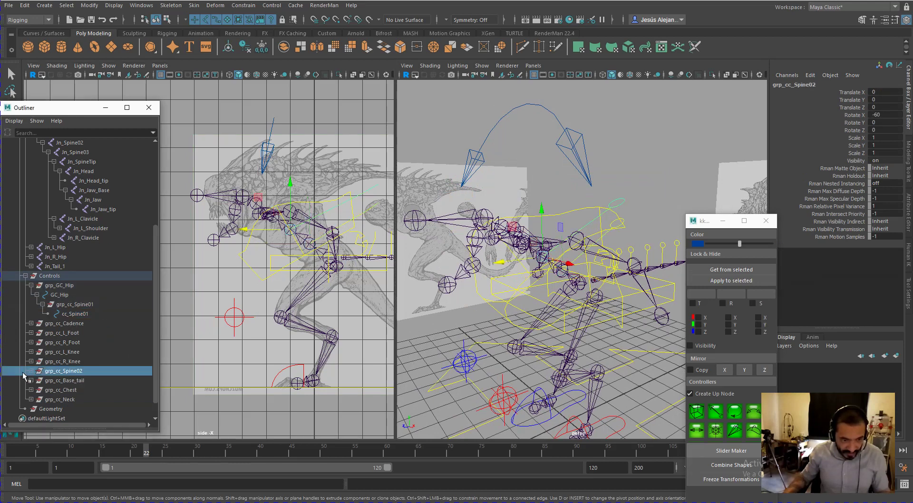
pyautogui.click(31, 370)
pyautogui.moveTo(72, 372); pyautogui.dragTo(78, 314, button='middle')
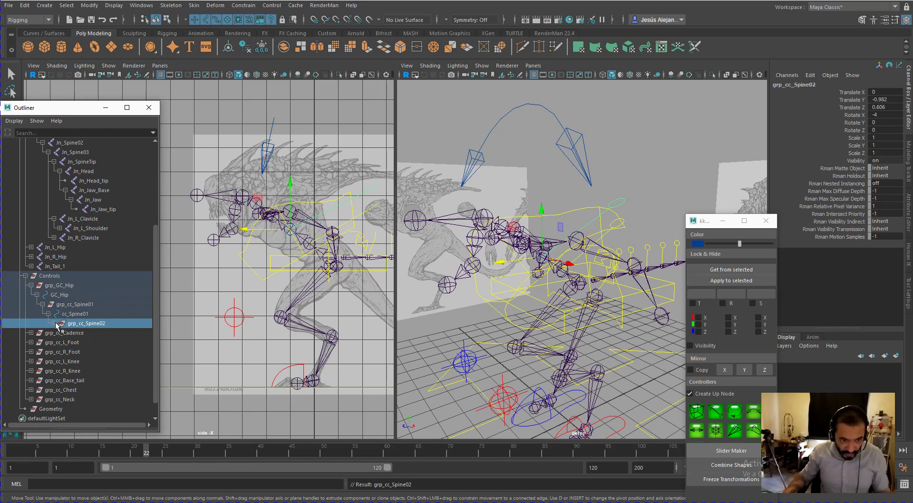
pyautogui.click(54, 323)
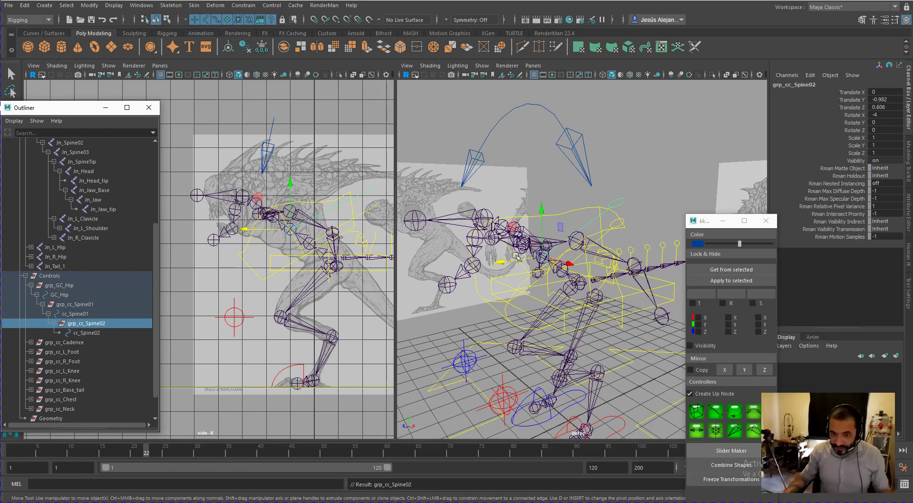
# Parent the grp_cc_Chest group under the cc_Spine02 controller and expand it to show cc_Chest.
pyautogui.click(512, 323)
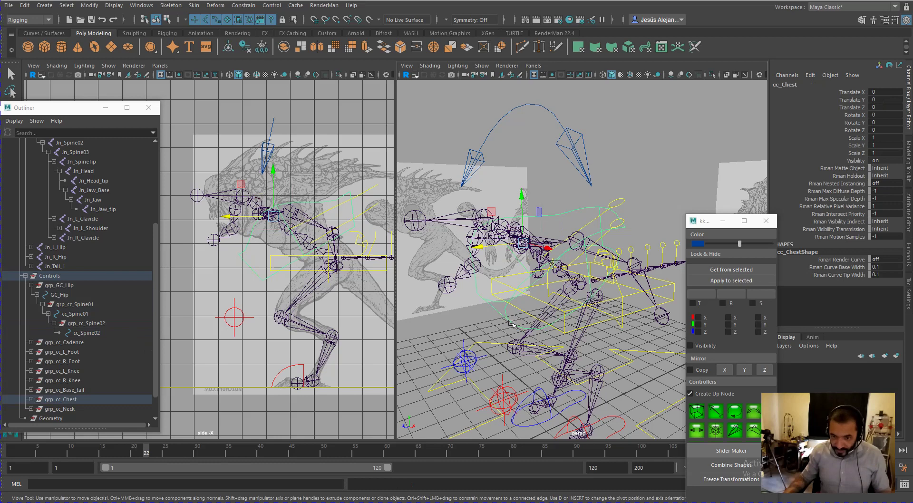
pyautogui.click(66, 401)
pyautogui.moveTo(71, 402); pyautogui.dragTo(88, 334)
pyautogui.click(66, 342)
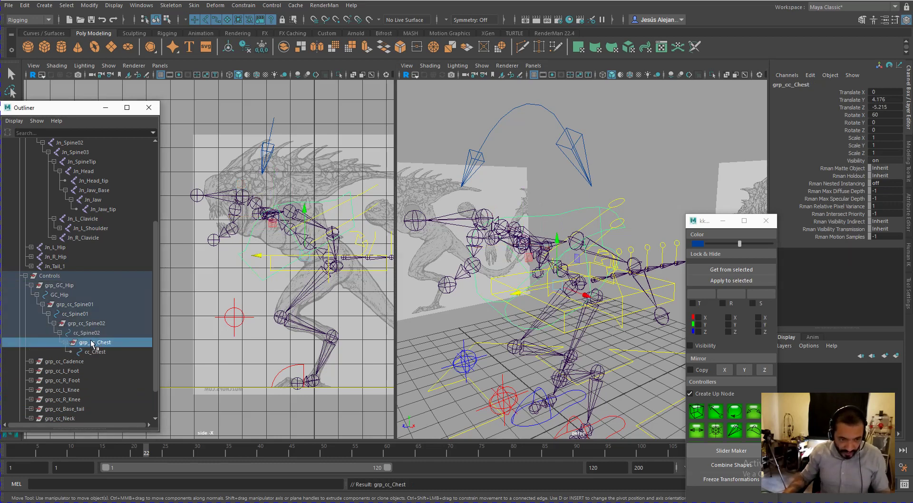
# Parent the grp_cc_Neck group under the cc_Chest controller and expand it to show cc_Neck.
pyautogui.scroll(-2, 93, 378)
pyautogui.click(61, 381)
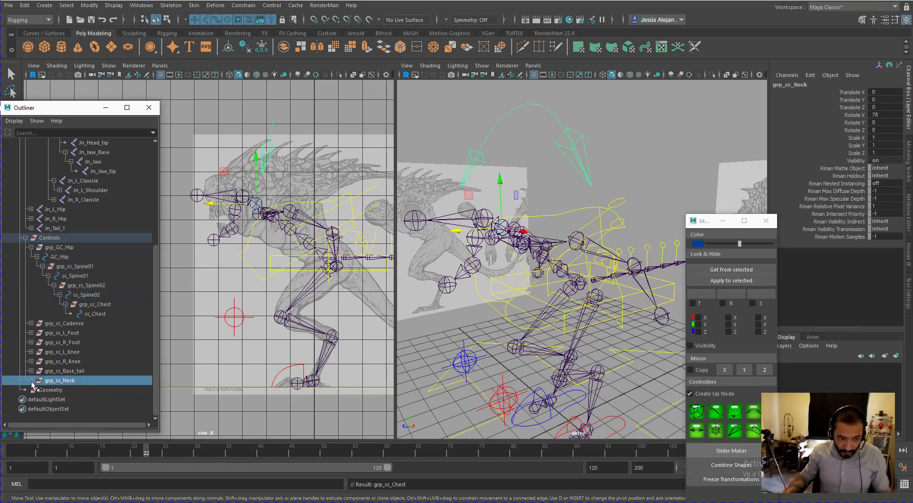
pyautogui.moveTo(65, 385); pyautogui.dragTo(102, 318, button='middle')
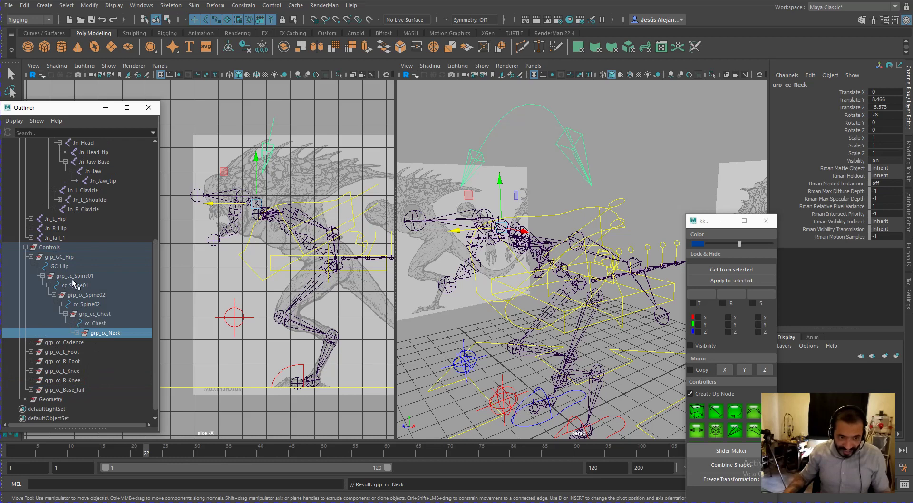
pyautogui.click(76, 333)
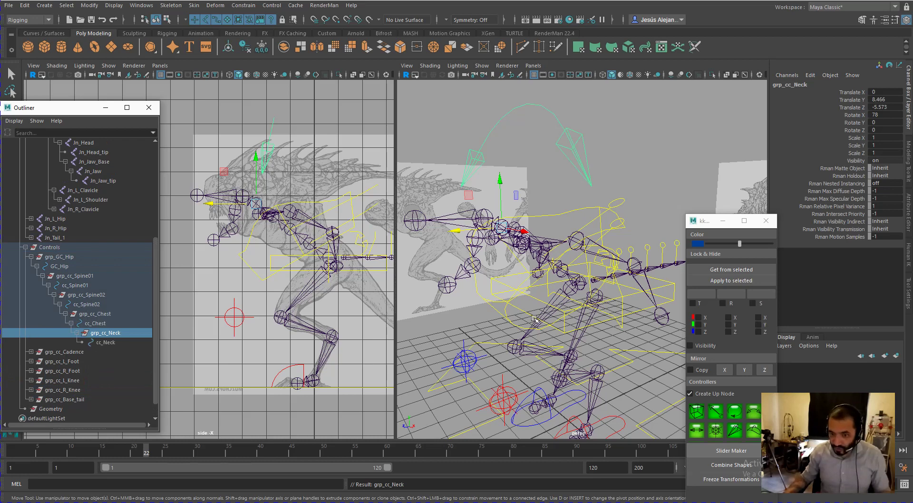
# Try rotating the cc_Spine01 controller to test the spine hierarchy and undo the rotation.
pyautogui.click(514, 324)
pyautogui.keyDown('alt'); pyautogui.moveTo(570, 306); pyautogui.dragTo(454, 267); pyautogui.keyUp('alt')
pyautogui.press('e')
pyautogui.moveTo(550, 224); pyautogui.dragTo(565, 227)
pyautogui.click(551, 223)
pyautogui.hotkey('ctrl', 'z')
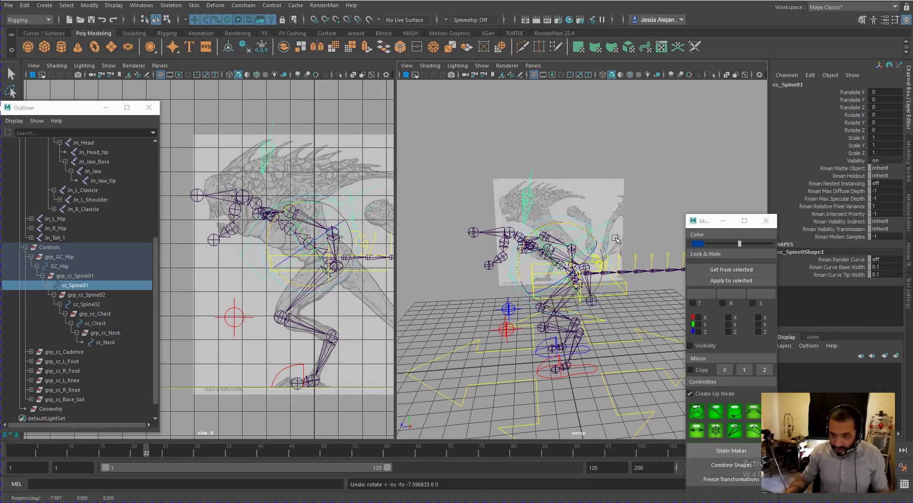
# Add cc_Spine02 and cc_Chest to the selected cc_Spine01 controller and try rotating all three together.
pyautogui.press('q')
pyautogui.keyDown('shift'); pyautogui.click(607, 223); pyautogui.keyUp('shift')
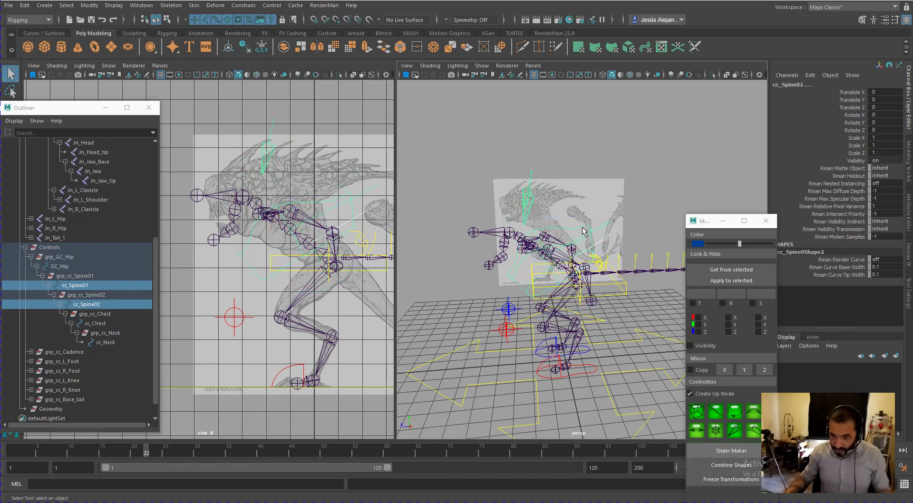
pyautogui.keyDown('shift'); pyautogui.click(583, 228); pyautogui.keyUp('shift')
pyautogui.press('e')
pyautogui.moveTo(556, 224); pyautogui.dragTo(532, 211)
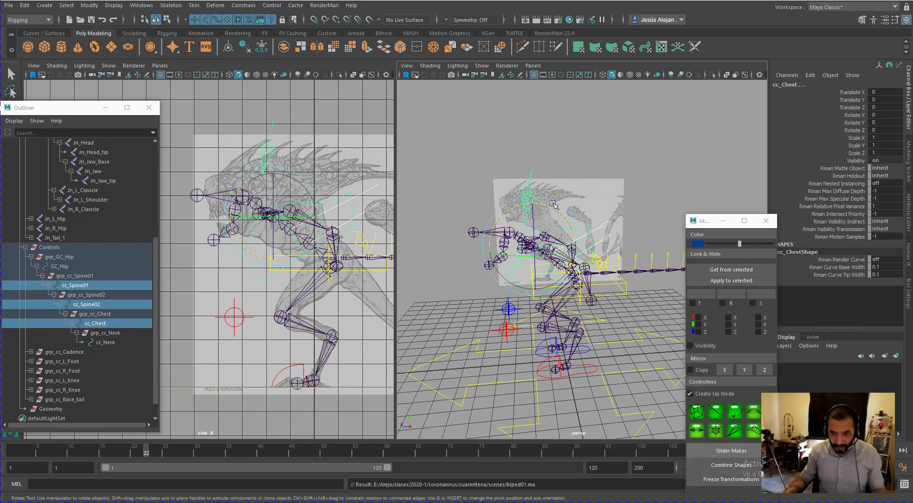
# Enable drawing overrides on the cc_Neck controller's shape and set its override color to yellow.
pyautogui.click(584, 174)
pyautogui.scroll(3, 572, 210)
pyautogui.keyDown('alt'); pyautogui.moveTo(560, 212); pyautogui.dragTo(575, 214); pyautogui.keyUp('alt')
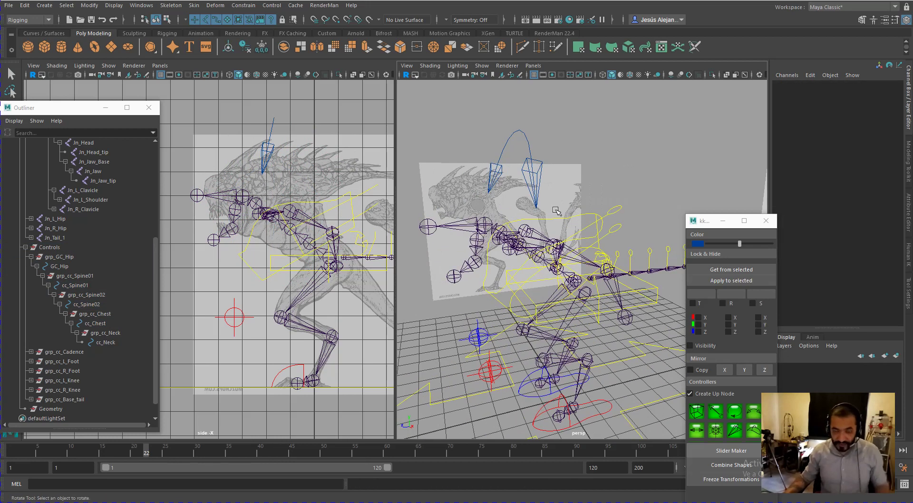
pyautogui.click(518, 137)
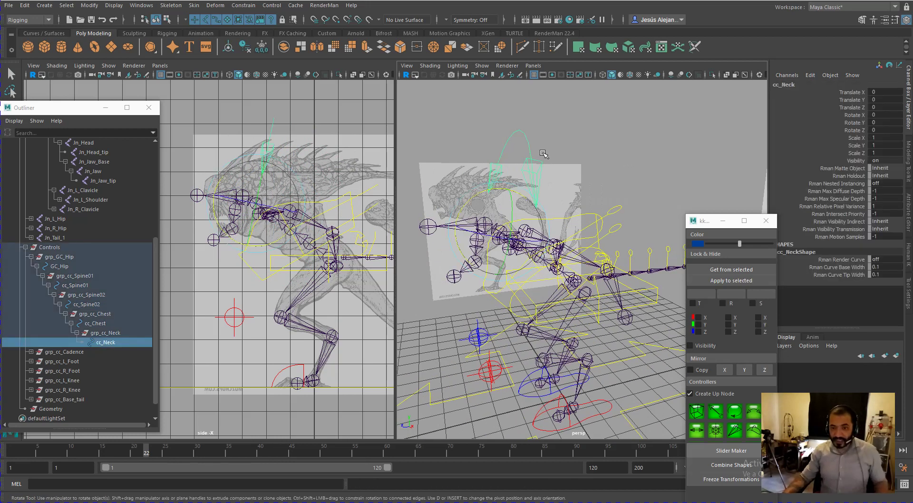
pyautogui.click(908, 212)
pyautogui.moveTo(704, 221); pyautogui.dragTo(655, 216)
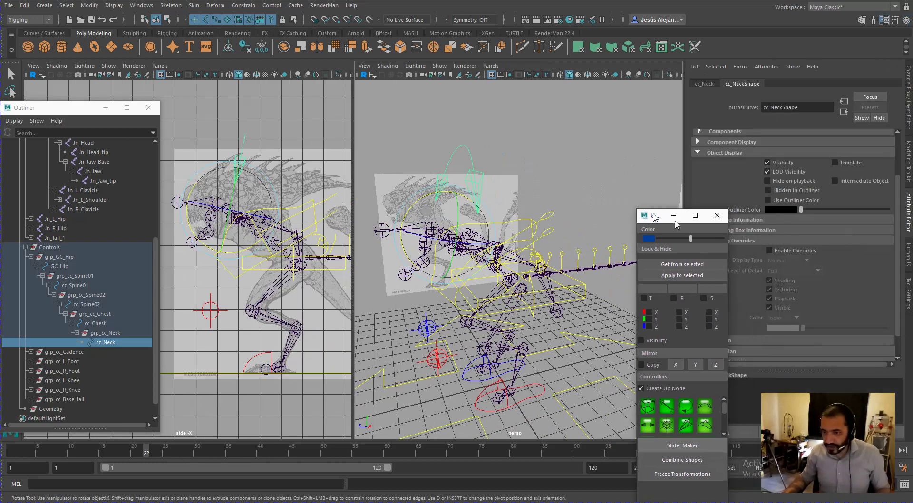
pyautogui.click(783, 252)
pyautogui.moveTo(804, 327); pyautogui.dragTo(846, 327)
pyautogui.click(552, 166)
pyautogui.keyDown('alt'); pyautogui.moveTo(555, 232); pyautogui.dragTo(559, 200); pyautogui.keyUp('alt')
pyautogui.click(530, 178)
pyautogui.moveTo(845, 327); pyautogui.dragTo(849, 327)
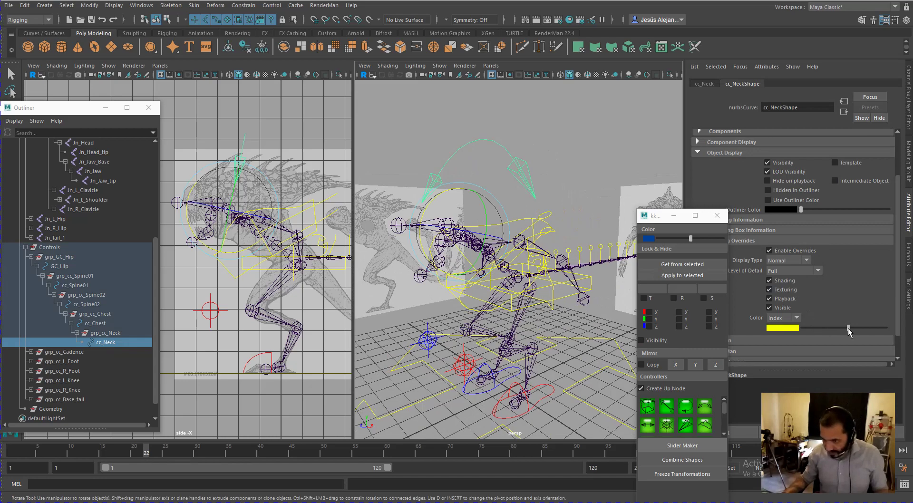
pyautogui.keyDown('alt'); pyautogui.moveTo(533, 205); pyautogui.dragTo(460, 187); pyautogui.keyUp('alt')
pyautogui.click(547, 189)
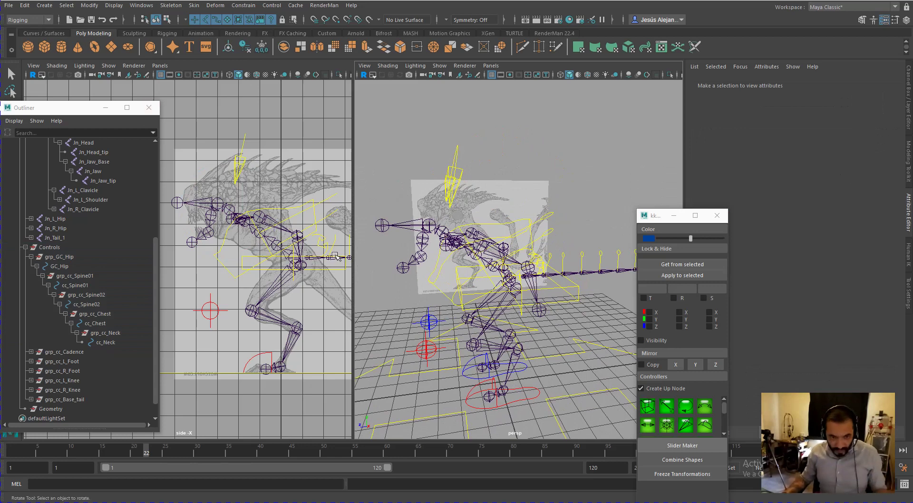
# Create a cube controller with an up node at the Jn_Head joint and set its group's Rotate X, Y and Z to 0.
pyautogui.click(216, 204)
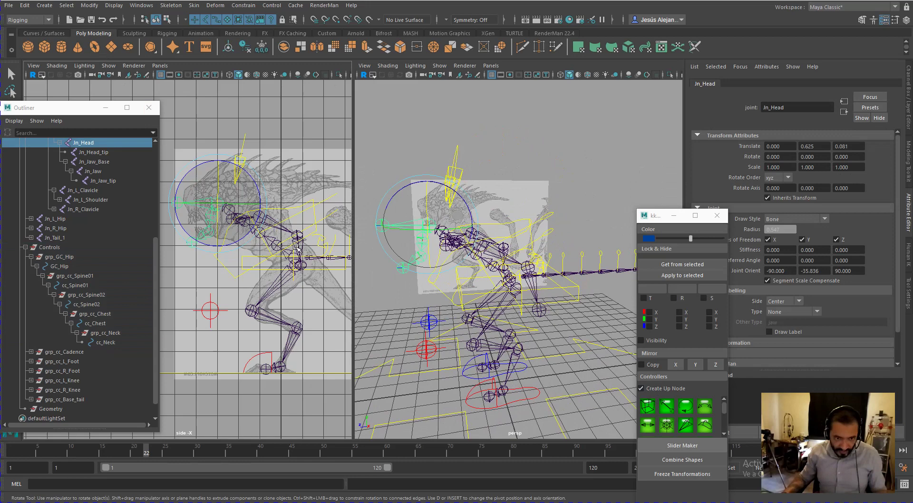
pyautogui.click(648, 407)
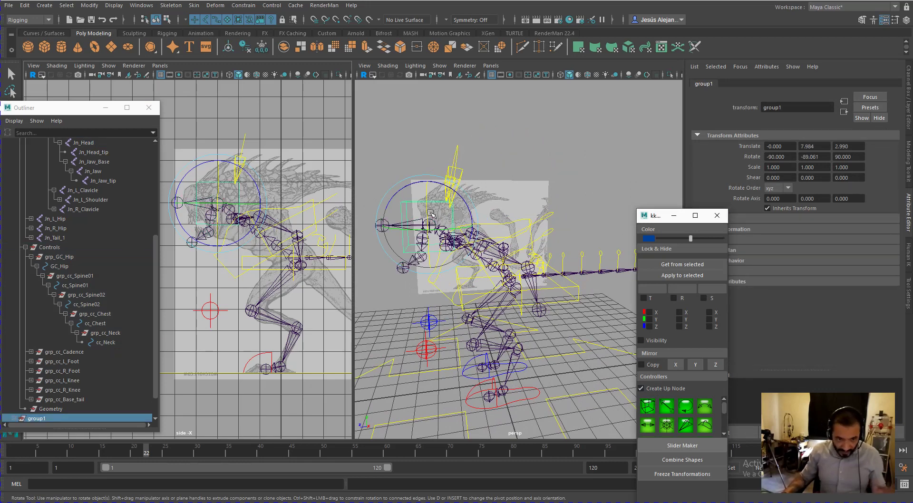
pyautogui.click(909, 122)
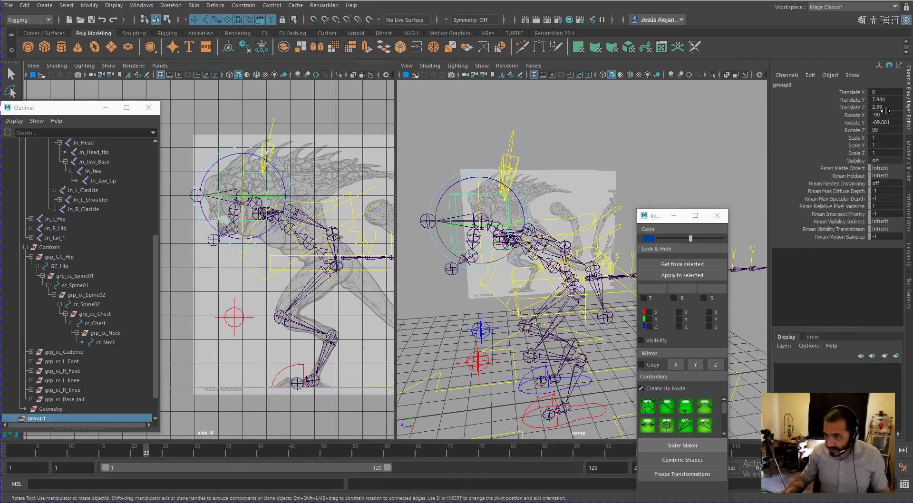
pyautogui.moveTo(884, 116); pyautogui.dragTo(886, 130)
pyautogui.write('0')
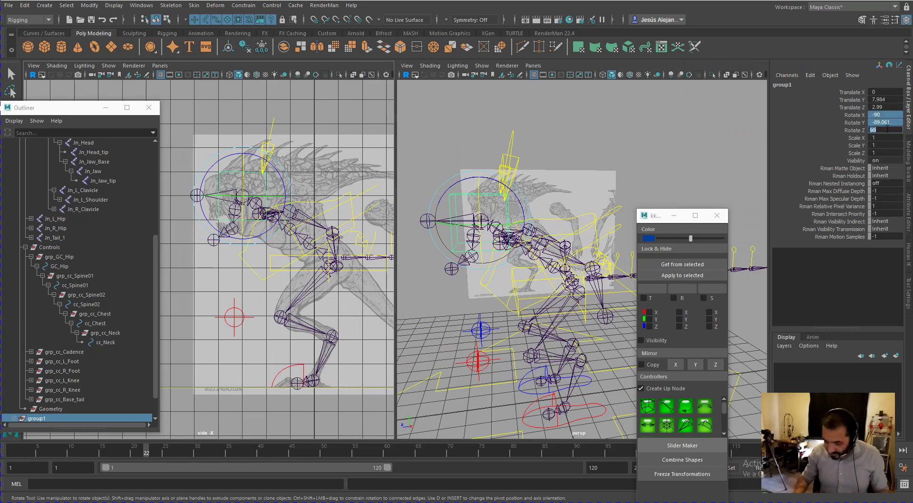
pyautogui.press('Return')
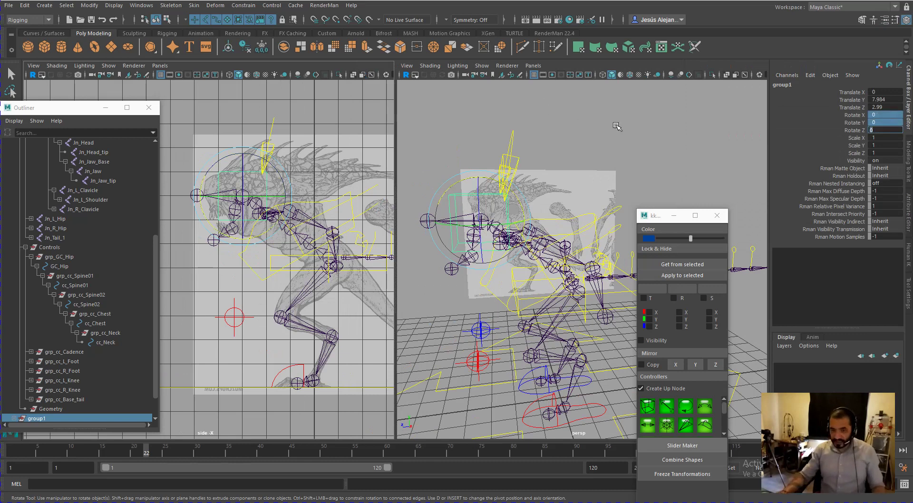
pyautogui.click(572, 152)
# Reshape the head controller cube in the side view, moving its upper front points past the snout and its upper rear points above the head.
pyautogui.click(247, 171)
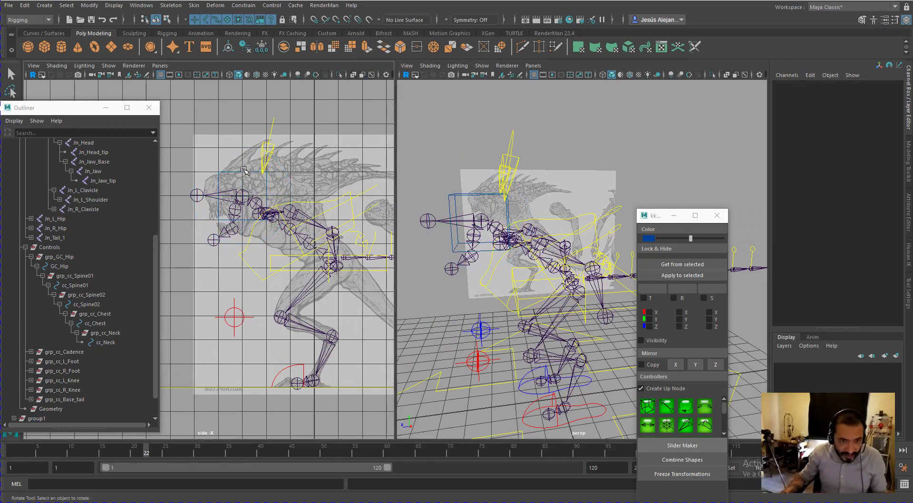
pyautogui.click(580, 153)
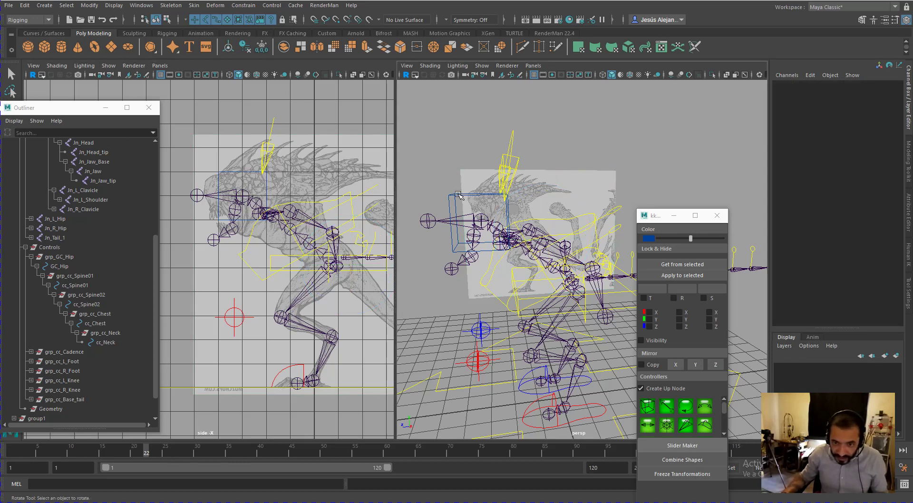
pyautogui.click(458, 195)
pyautogui.press('q')
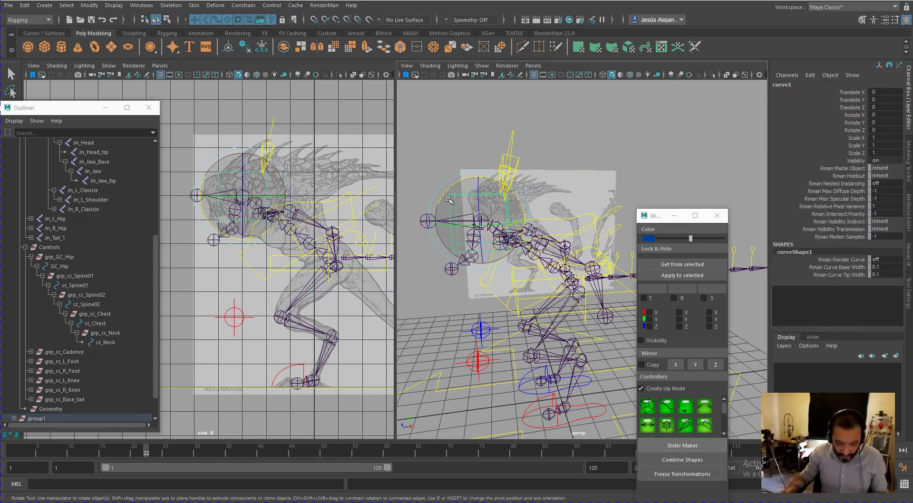
pyautogui.moveTo(452, 195); pyautogui.dragTo(426, 198, button='right')
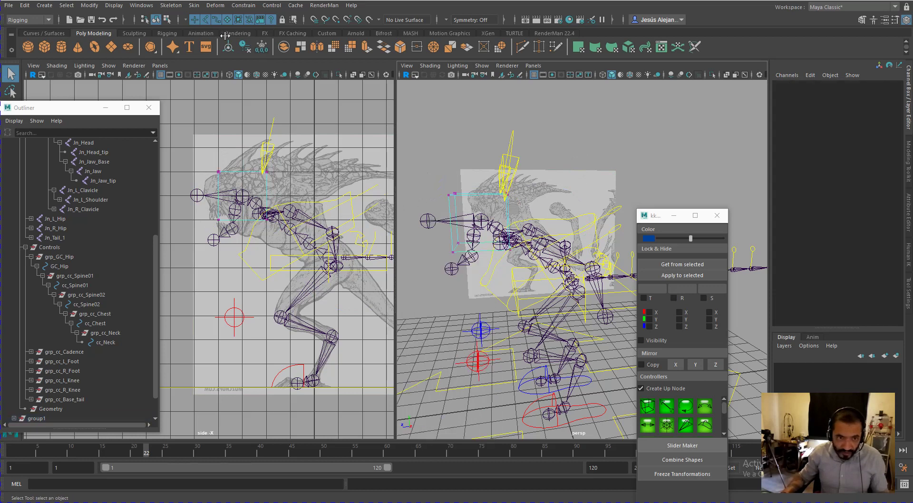
pyautogui.click(205, 20)
pyautogui.moveTo(206, 163); pyautogui.dragTo(175, 181)
pyautogui.press('w')
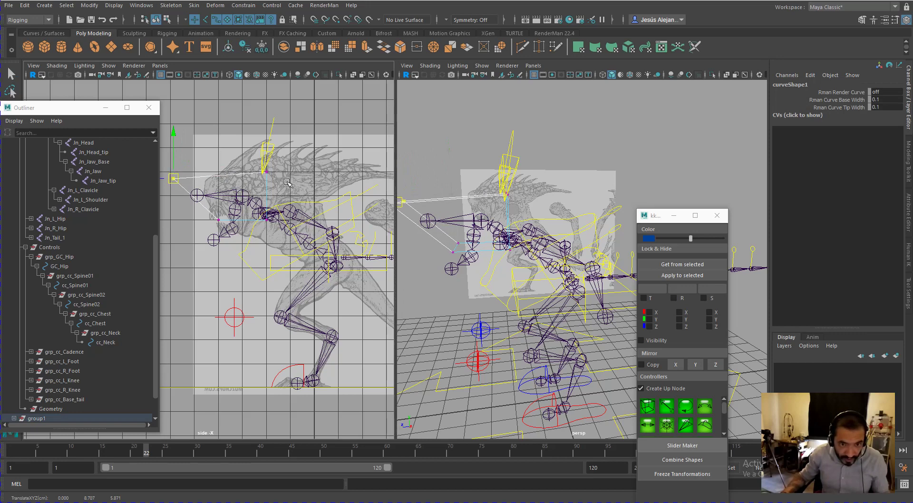
pyautogui.moveTo(288, 182); pyautogui.dragTo(250, 132)
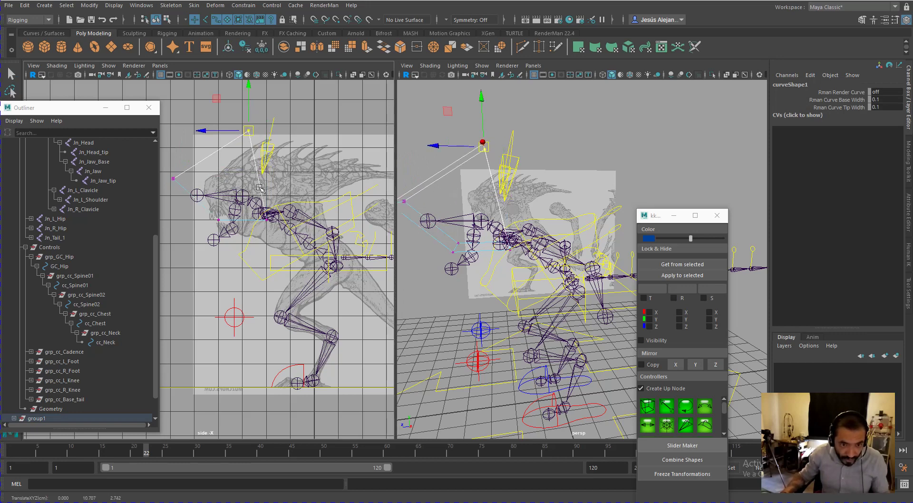
# Move the head controller's lower points below the jaw and pull its upper front points slightly back toward the snout.
pyautogui.click(263, 204)
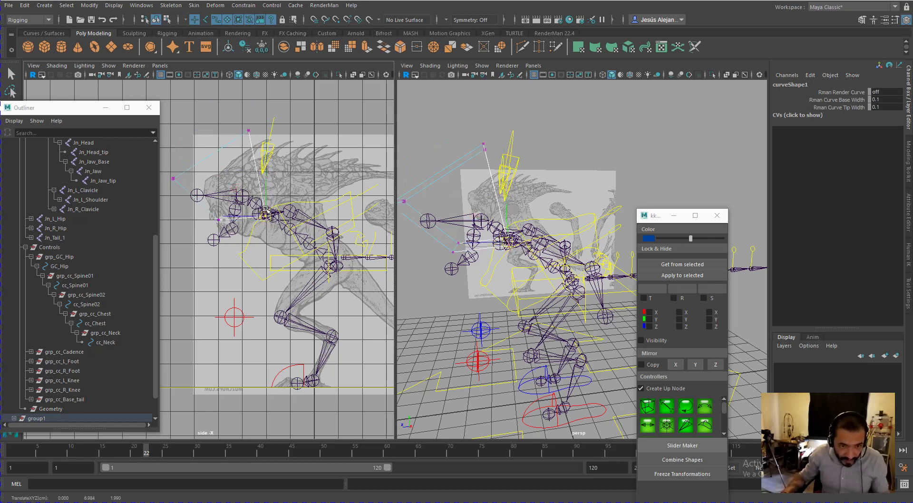
pyautogui.moveTo(263, 204); pyautogui.dragTo(255, 246)
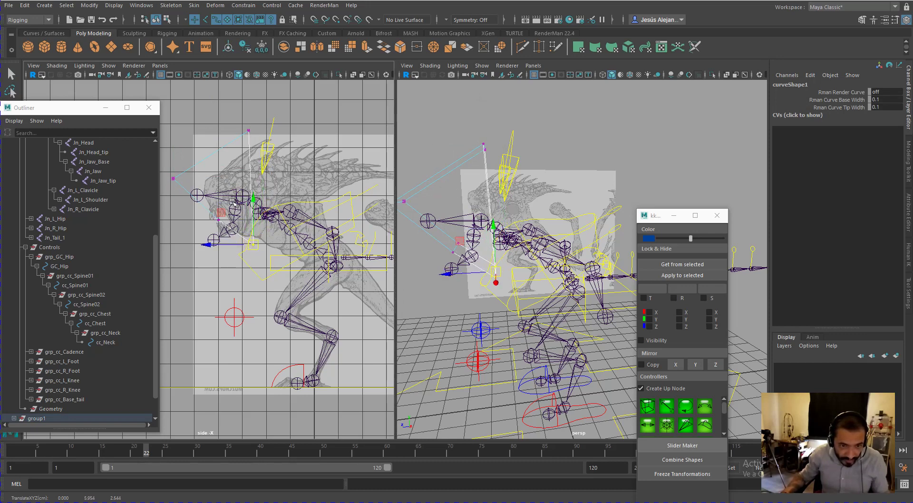
pyautogui.moveTo(236, 202); pyautogui.dragTo(230, 253)
pyautogui.click(214, 230)
pyautogui.click(174, 179)
pyautogui.moveTo(175, 179); pyautogui.dragTo(190, 172)
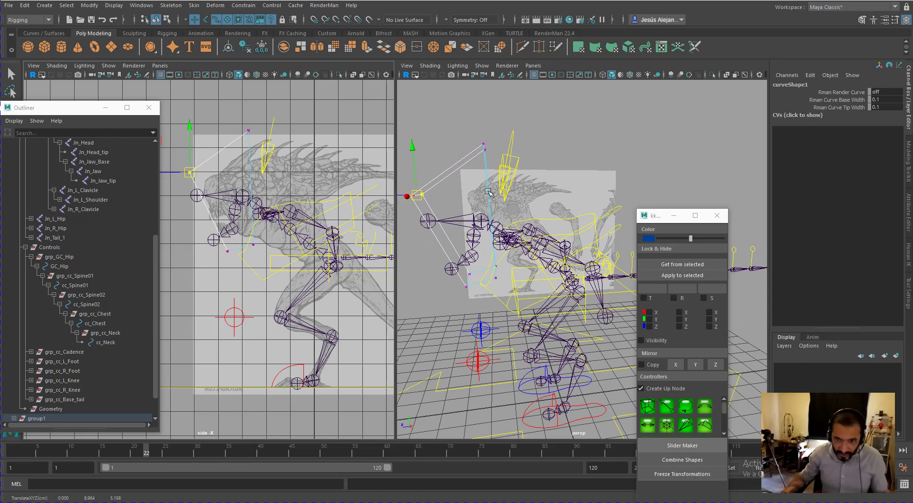
# Scale the head controller's uppermost points wider along X in the front view and its lower points narrower along X.
pyautogui.keyDown('alt'); pyautogui.moveTo(480, 207); pyautogui.dragTo(585, 219); pyautogui.keyUp('alt')
pyautogui.press('space')
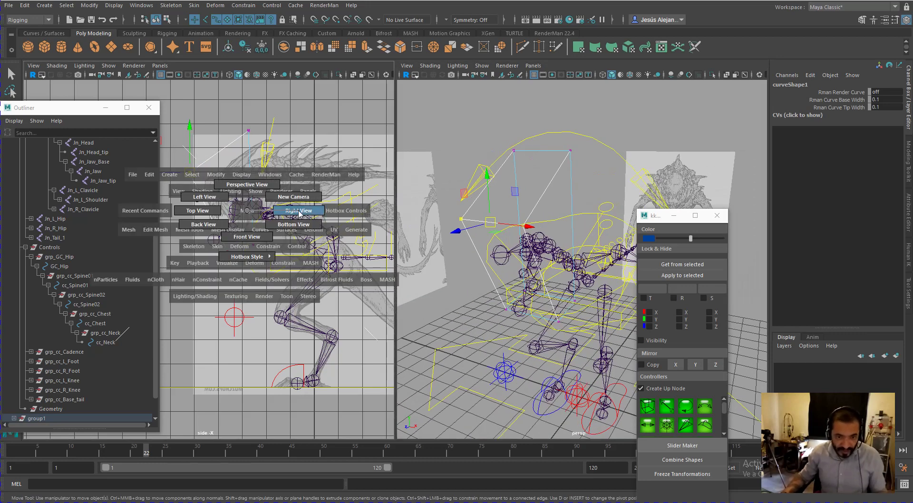
pyautogui.click(258, 236)
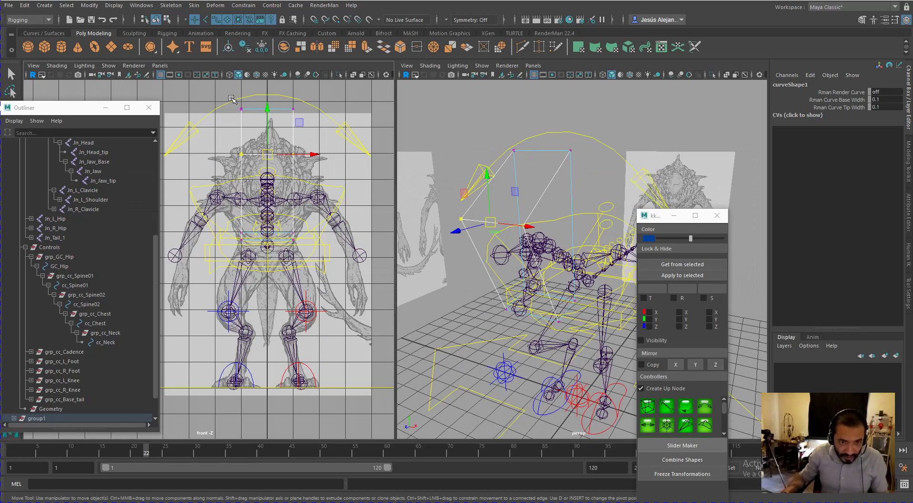
pyautogui.click(282, 97)
pyautogui.press('r')
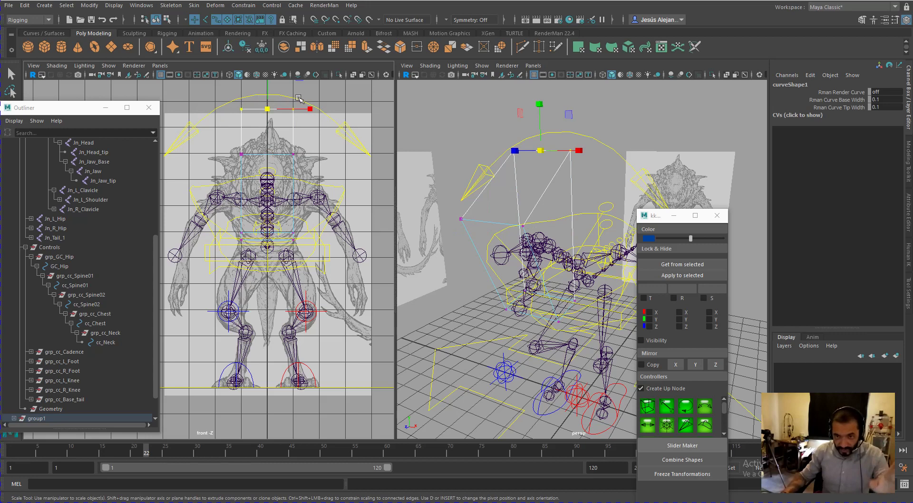
pyautogui.moveTo(310, 109); pyautogui.dragTo(352, 116)
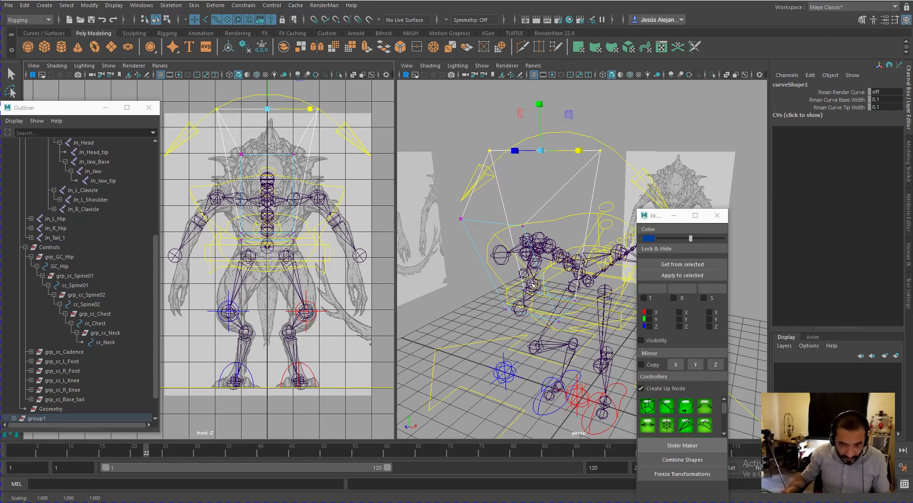
pyautogui.click(573, 331)
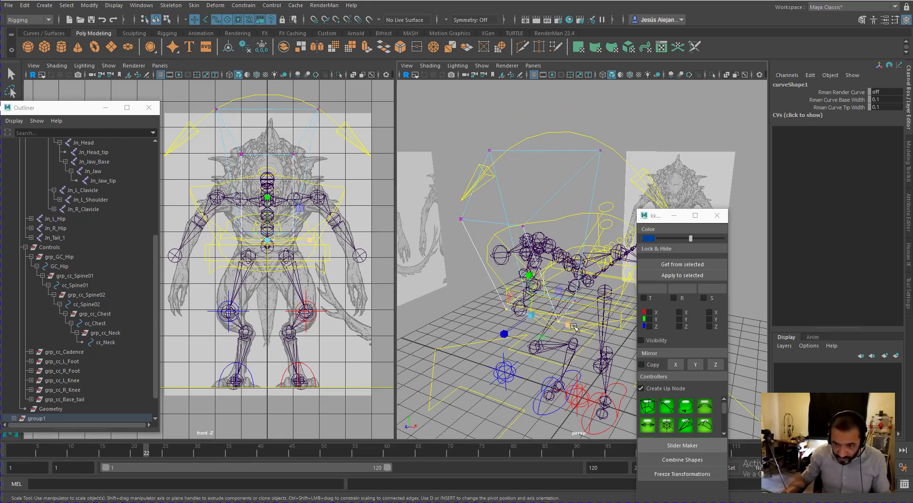
pyautogui.moveTo(573, 327); pyautogui.dragTo(553, 325)
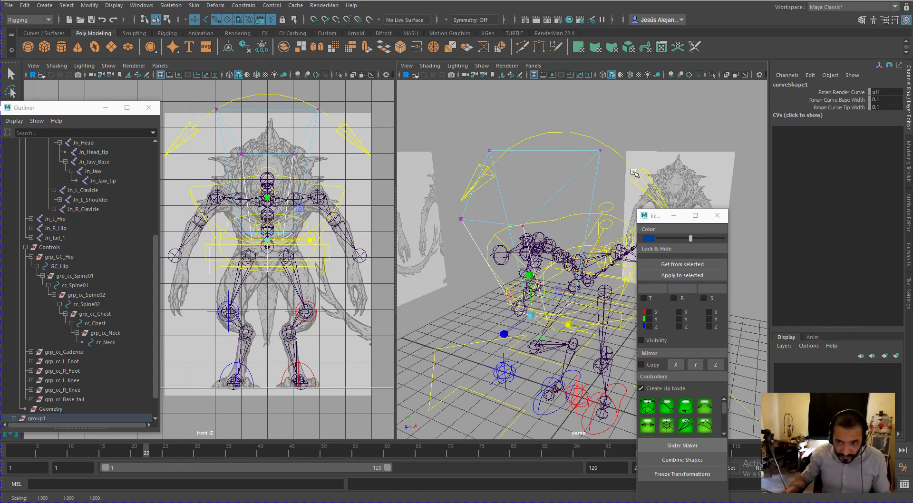
pyautogui.moveTo(592, 148); pyautogui.dragTo(635, 135, button='right')
pyautogui.click(577, 155)
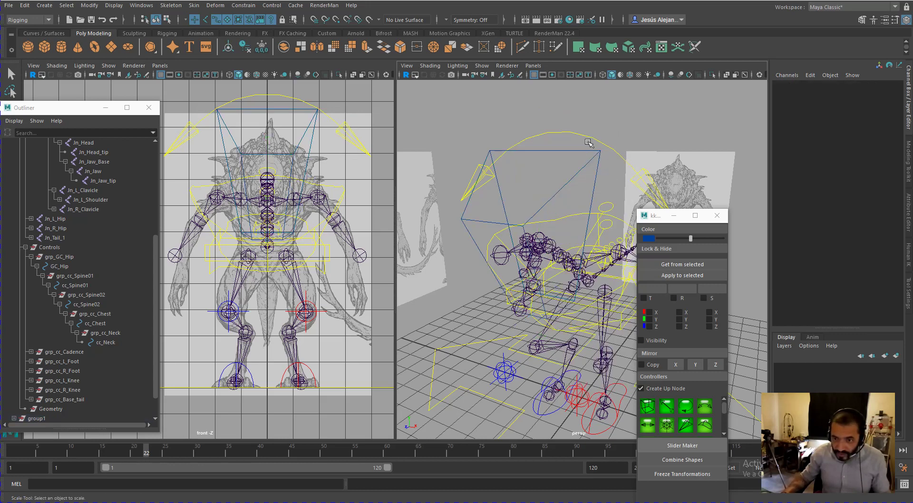
# Enable drawing overrides on the head controller's curveShape1 and set its override color to yellow.
pyautogui.click(585, 150)
pyautogui.keyDown('alt'); pyautogui.moveTo(542, 197); pyautogui.dragTo(520, 192); pyautogui.keyUp('alt')
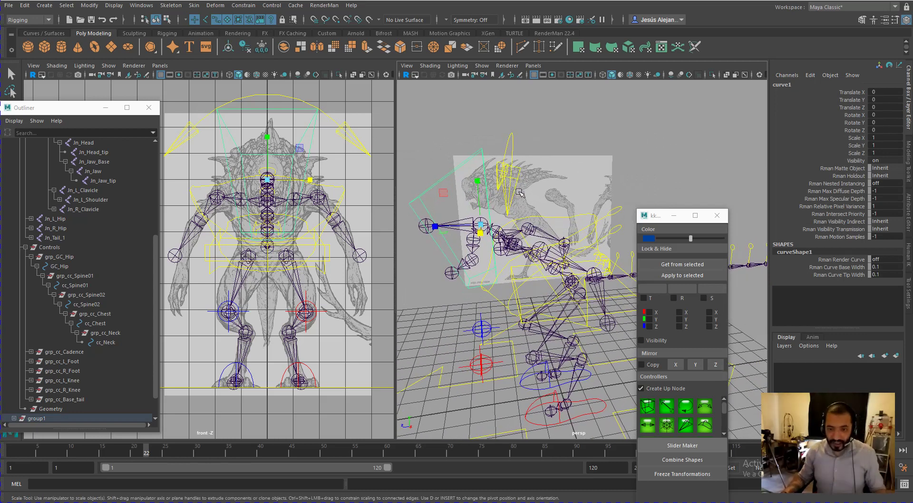
pyautogui.press('w')
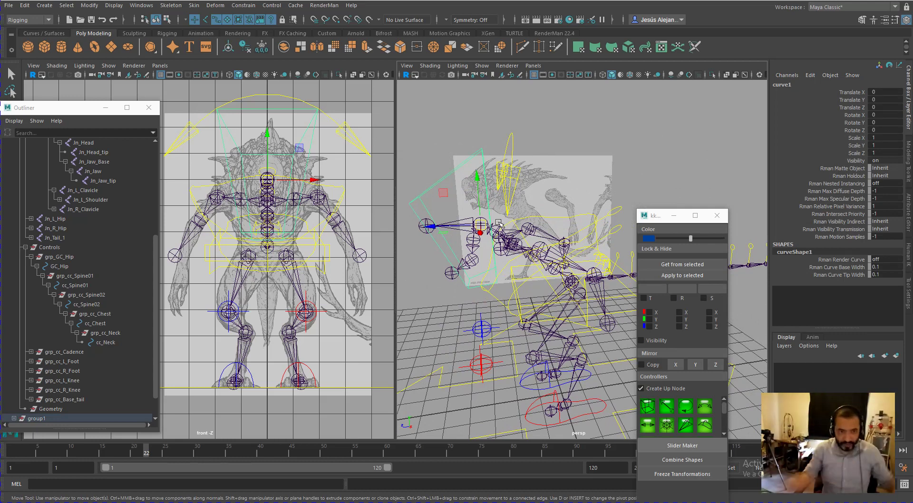
pyautogui.click(205, 20)
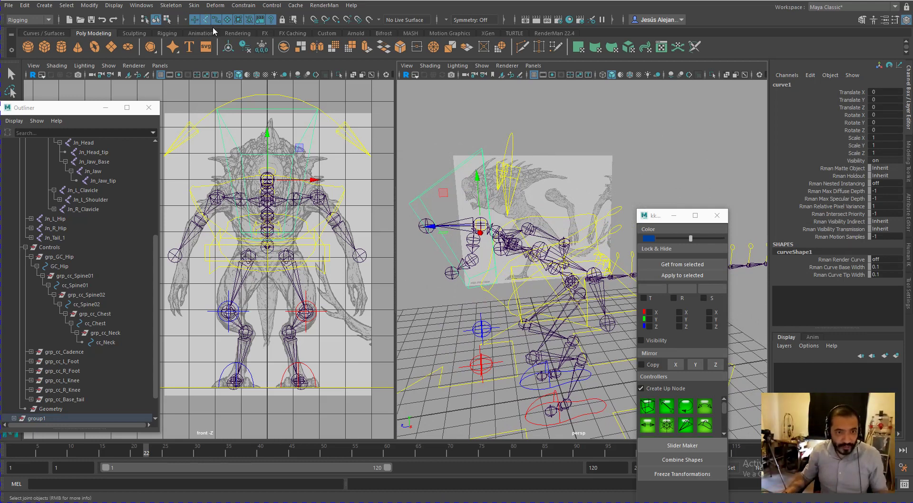
pyautogui.click(908, 224)
pyautogui.click(737, 84)
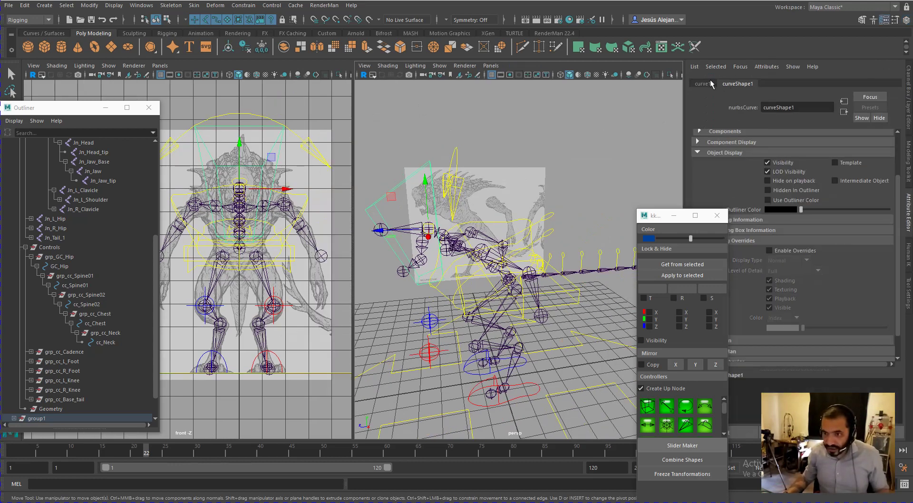
pyautogui.click(770, 251)
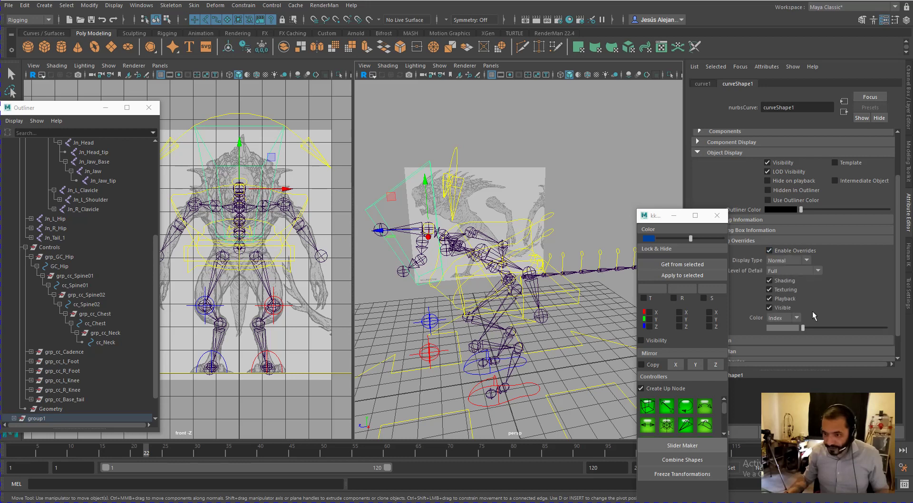
pyautogui.moveTo(817, 330); pyautogui.dragTo(851, 331)
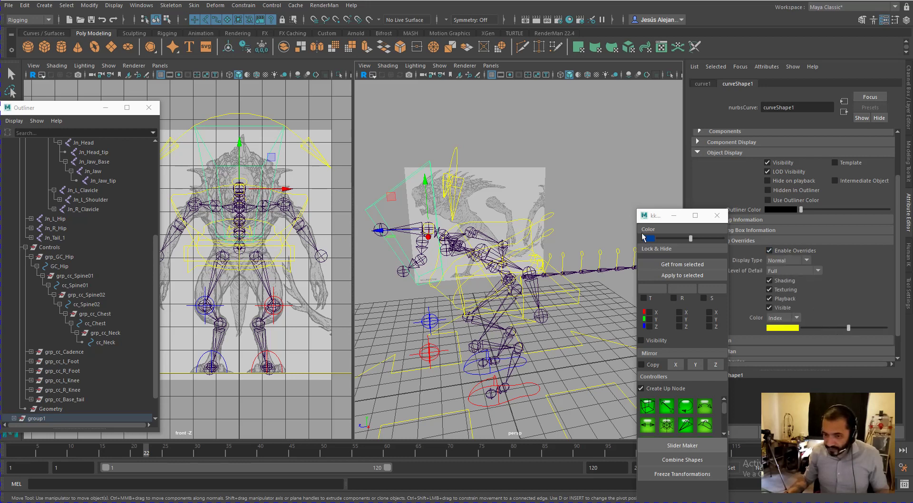
pyautogui.click(608, 171)
pyautogui.click(429, 164)
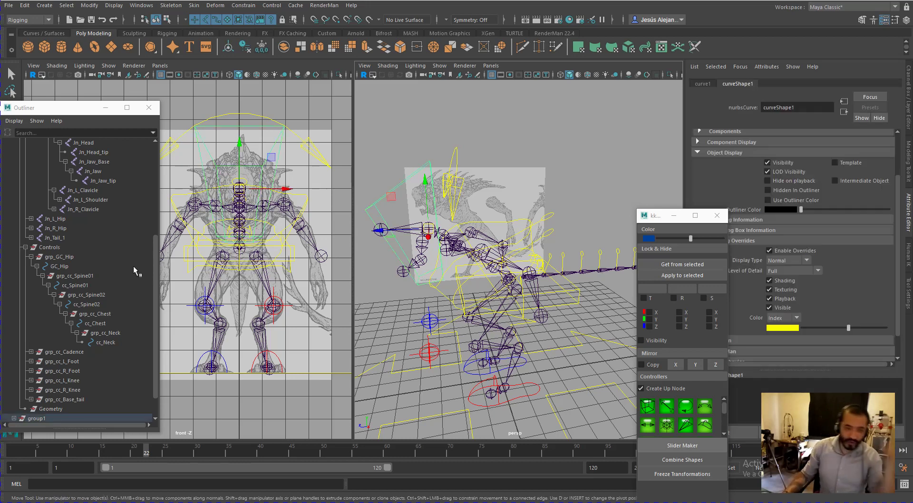
# Rename the head curve as cc_Head and its parent group as grp_cc_Head.
pyautogui.click(41, 400)
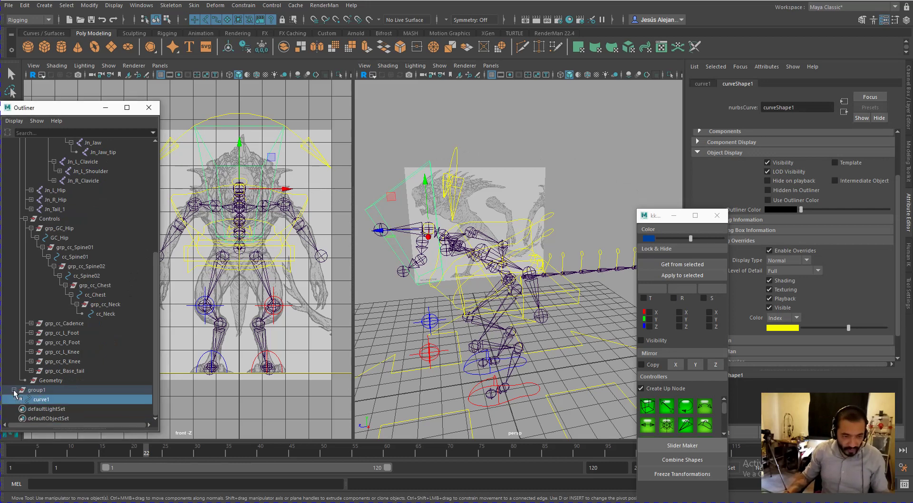
pyautogui.doubleClick(42, 400)
pyautogui.write('cc_')
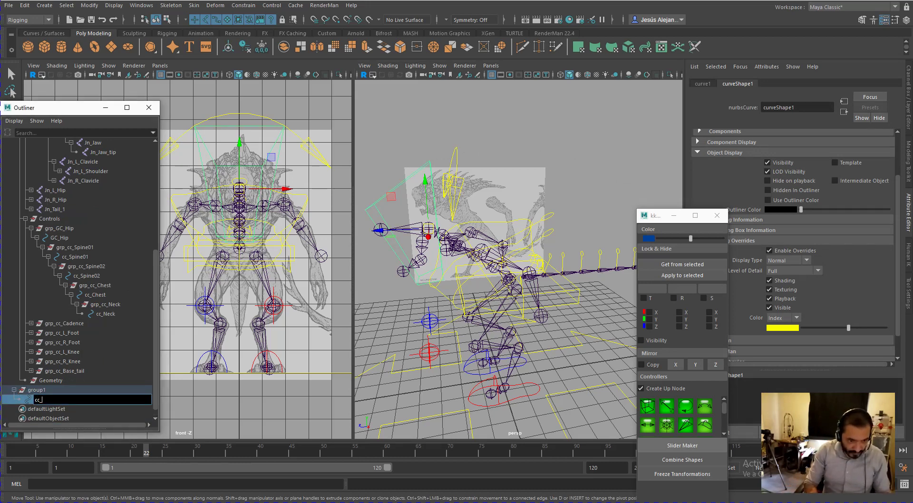
pyautogui.write('Head')
pyautogui.press('Return')
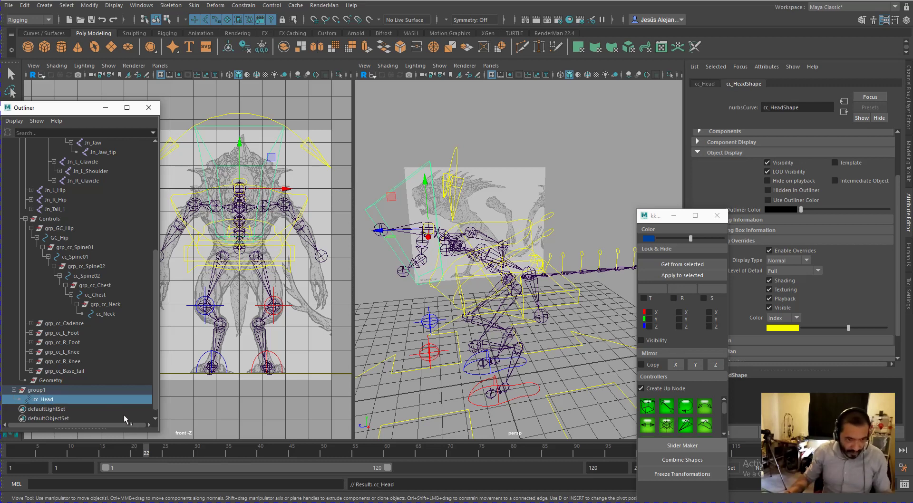
pyautogui.doubleClick(43, 399)
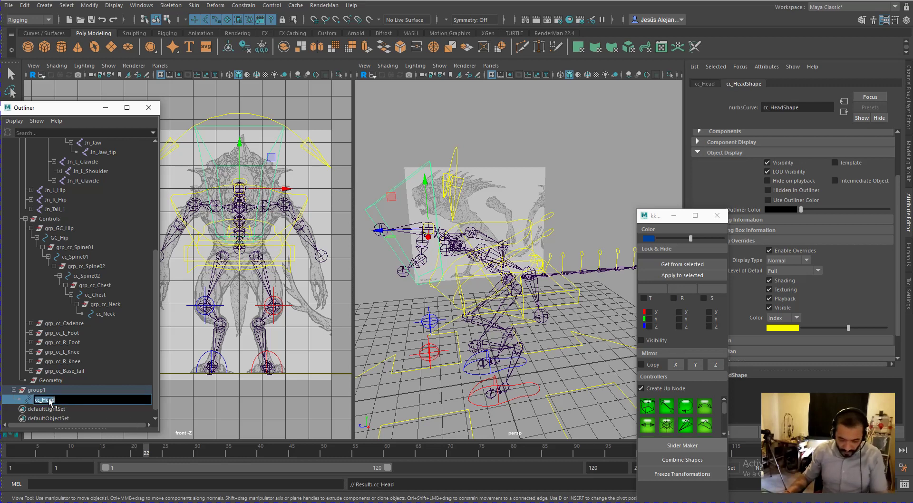
pyautogui.doubleClick(38, 390)
pyautogui.write('grp_cc_Head')
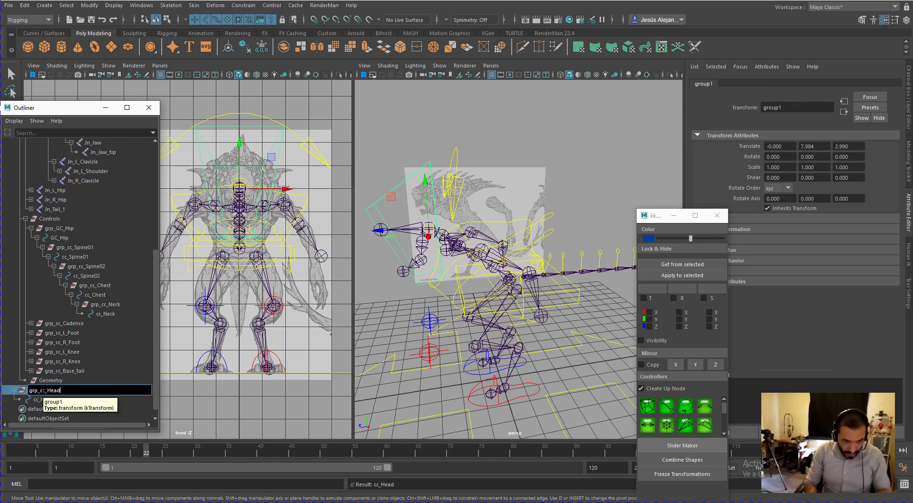
pyautogui.press('Return')
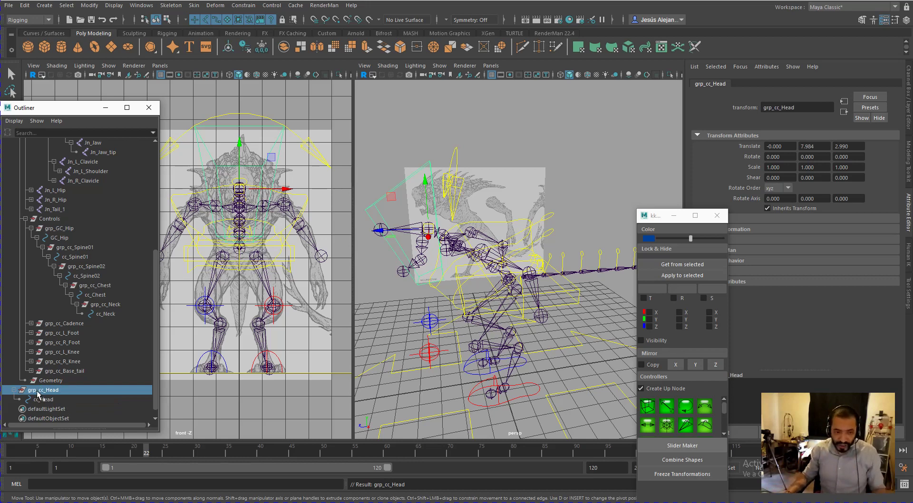
# Parent grp_cc_Head under the Controls group and save the scene.
pyautogui.moveTo(41, 391); pyautogui.dragTo(47, 222)
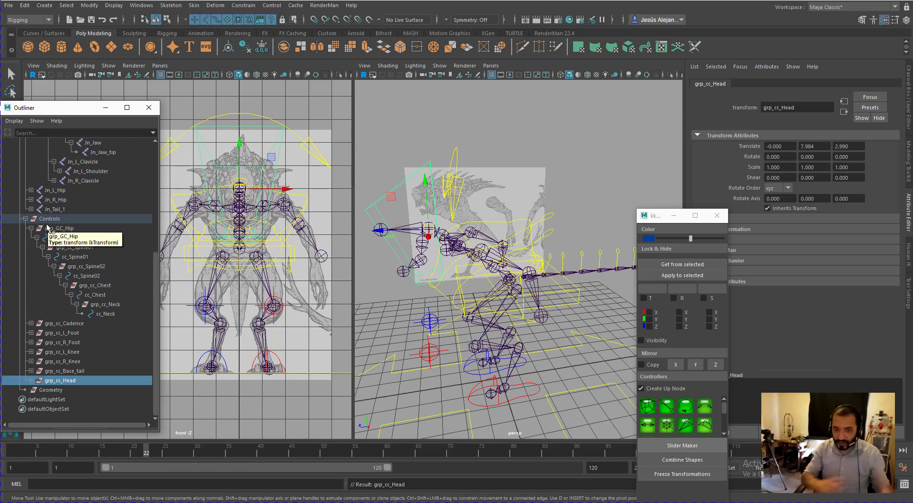
pyautogui.hotkey('ctrl', 's')
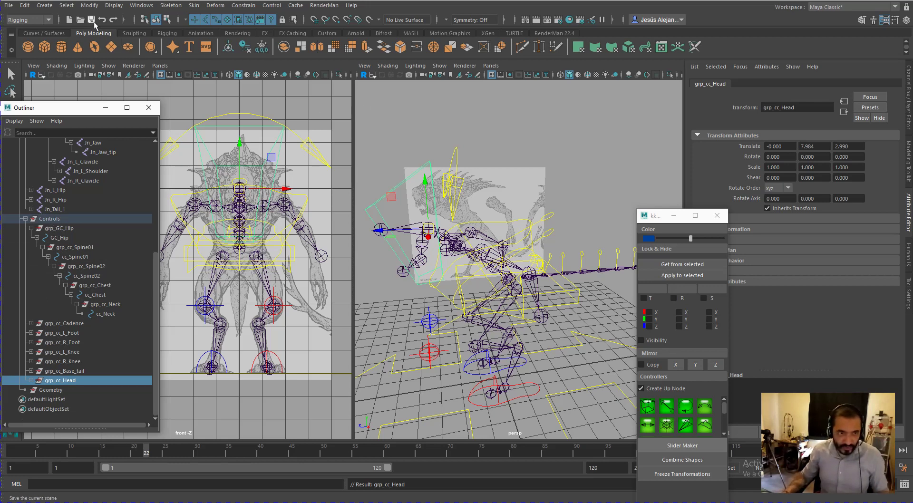
# Change the front viewport to the side view and frame the creature's head and jaw joints.
pyautogui.press('space')
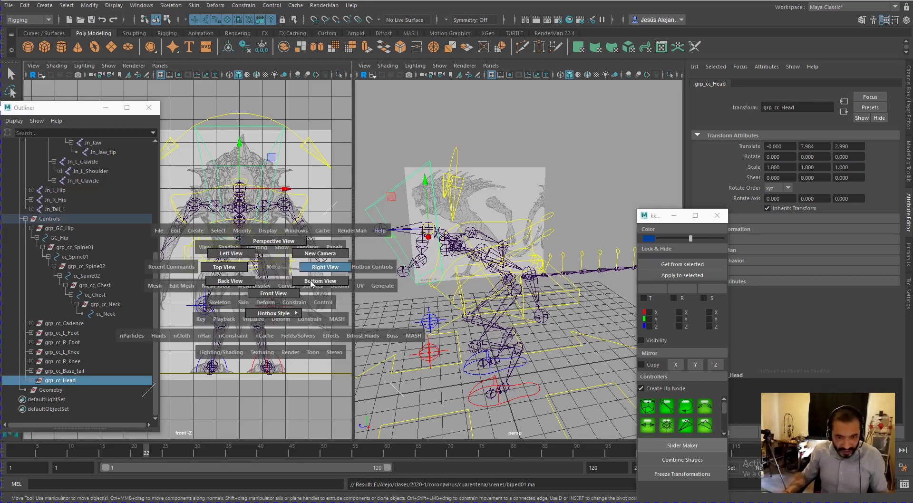
pyautogui.moveTo(294, 305); pyautogui.dragTo(326, 267)
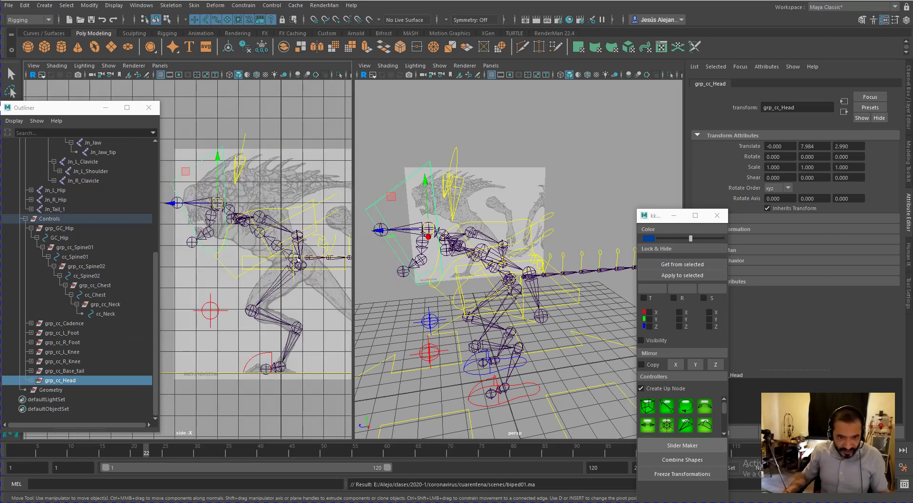
pyautogui.keyDown('alt'); pyautogui.moveTo(270, 273); pyautogui.dragTo(326, 272, button='middle'); pyautogui.keyUp('alt')
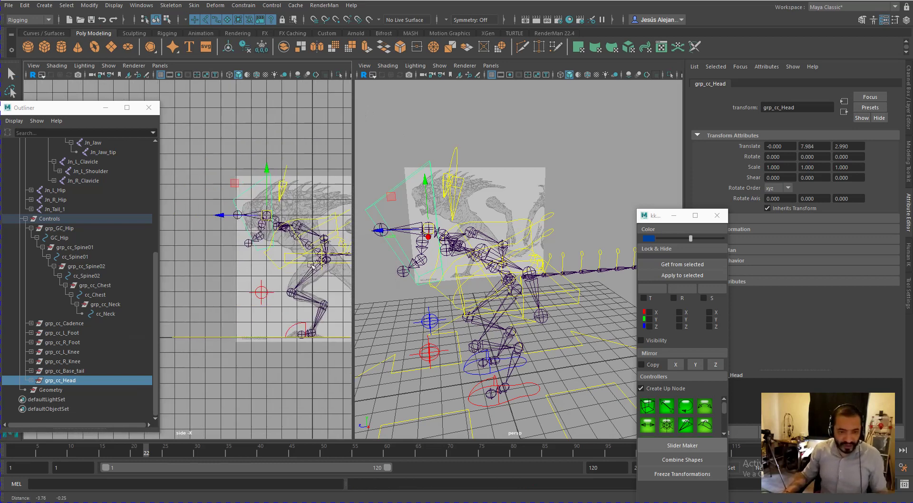
pyautogui.keyDown('alt'); pyautogui.moveTo(326, 273); pyautogui.dragTo(326, 327, button='right'); pyautogui.keyUp('alt')
pyautogui.keyDown('alt'); pyautogui.moveTo(324, 293); pyautogui.dragTo(219, 307, button='middle'); pyautogui.keyUp('alt')
pyautogui.scroll(1, 219, 307)
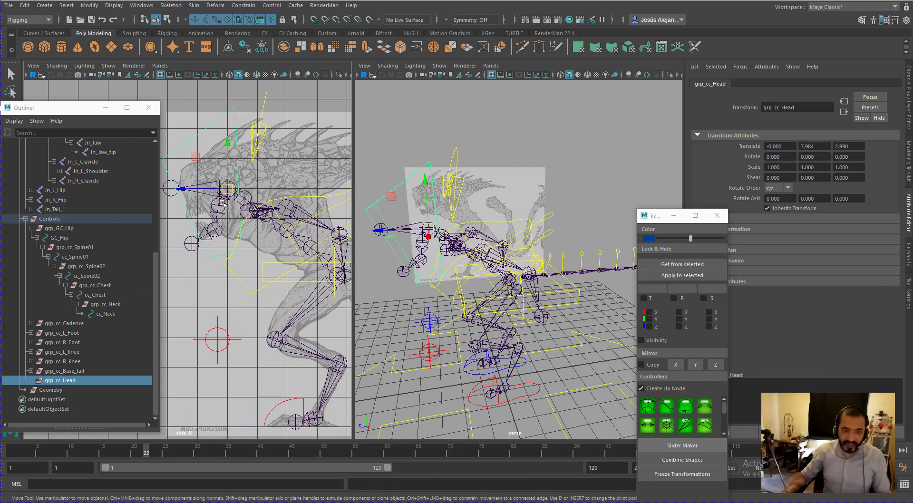
# Try rotating the Jn_Jaw_Base and Jn_Jaw joints to test the jaw, and undo the rotations.
pyautogui.click(219, 206)
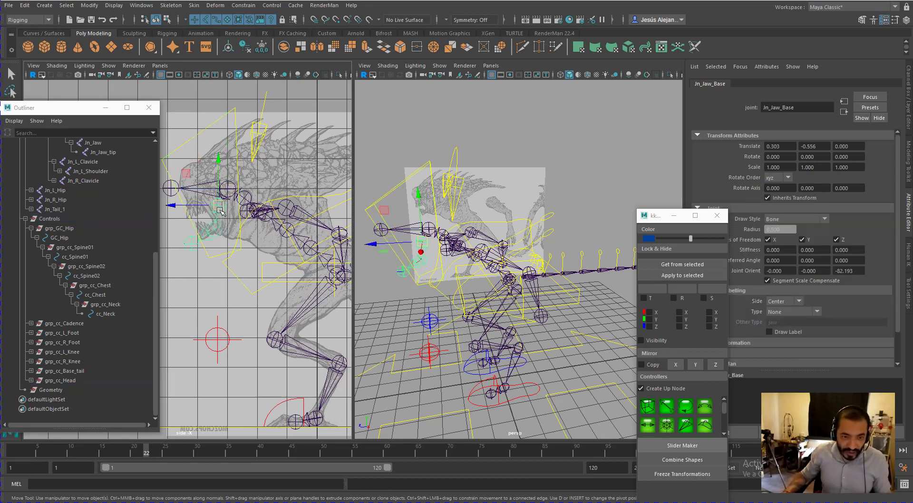
pyautogui.press('e')
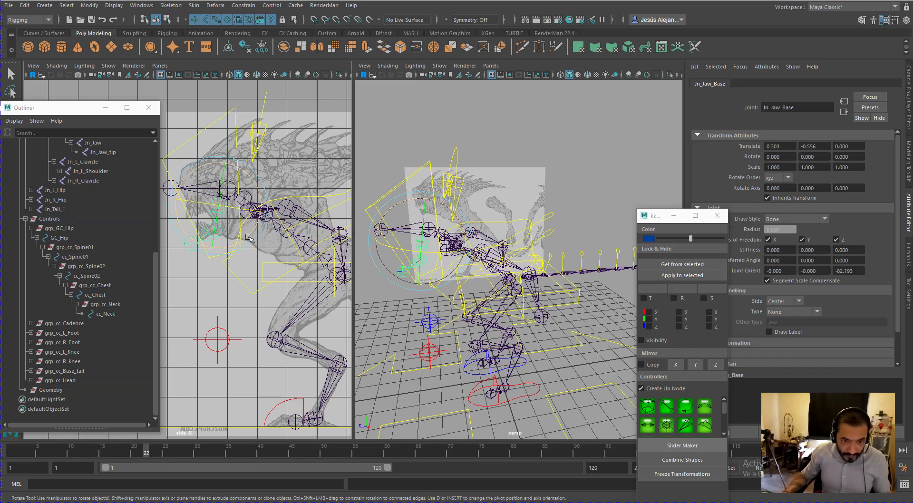
pyautogui.moveTo(248, 237)
pyautogui.mouseDown()
pyautogui.moveTo(259, 234)
pyautogui.moveTo(249, 238)
pyautogui.mouseUp()
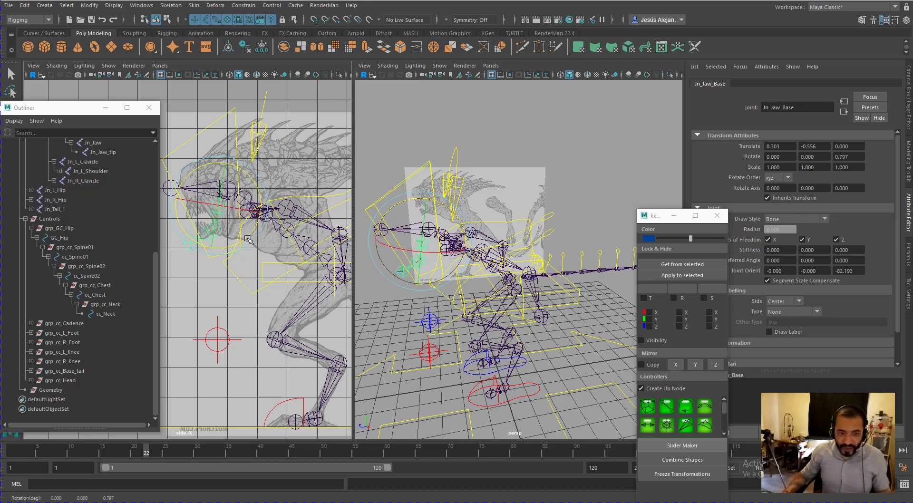
pyautogui.click(219, 231)
pyautogui.click(218, 231)
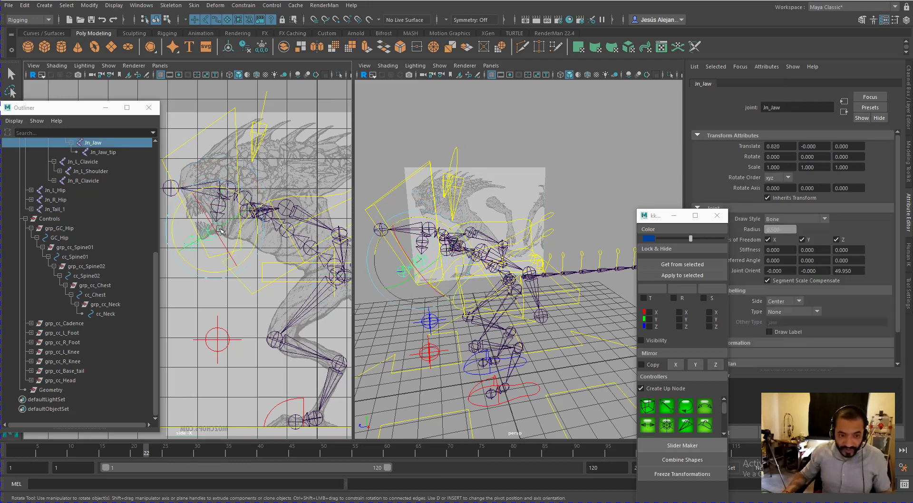
pyautogui.moveTo(245, 259)
pyautogui.mouseDown()
pyautogui.moveTo(255, 255)
pyautogui.moveTo(248, 261)
pyautogui.mouseUp()
pyautogui.hotkey('ctrl', 'z')
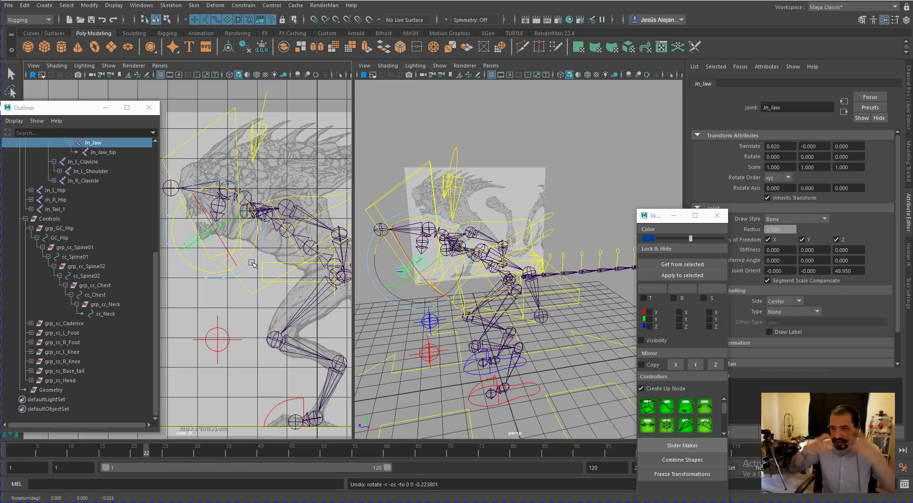
# Create a curved-band controller with an up node from the controller library at the Jn_Jaw_Base joint.
pyautogui.click(381, 132)
pyautogui.click(219, 207)
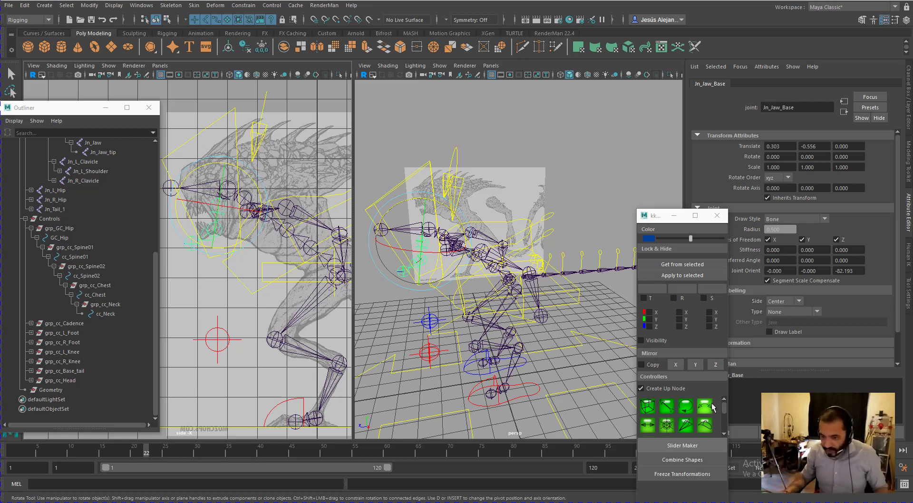
pyautogui.scroll(-2, 708, 416)
pyautogui.scroll(-3, 708, 419)
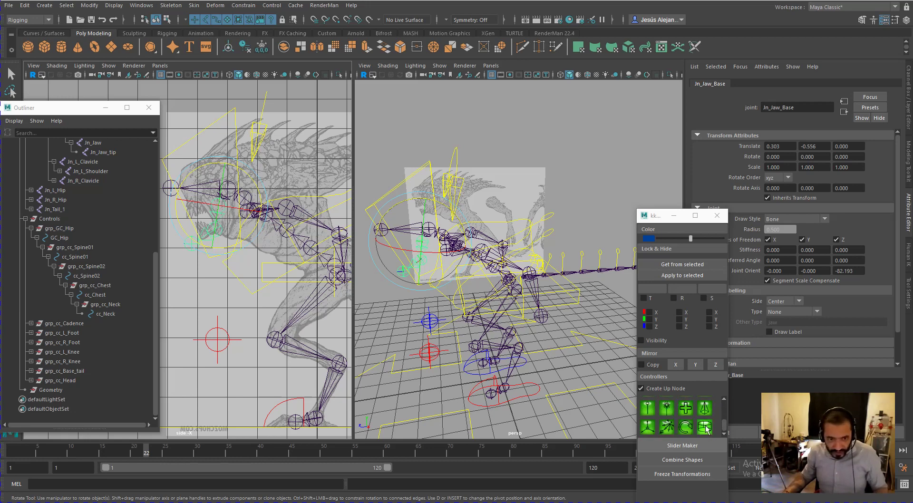
pyautogui.click(706, 428)
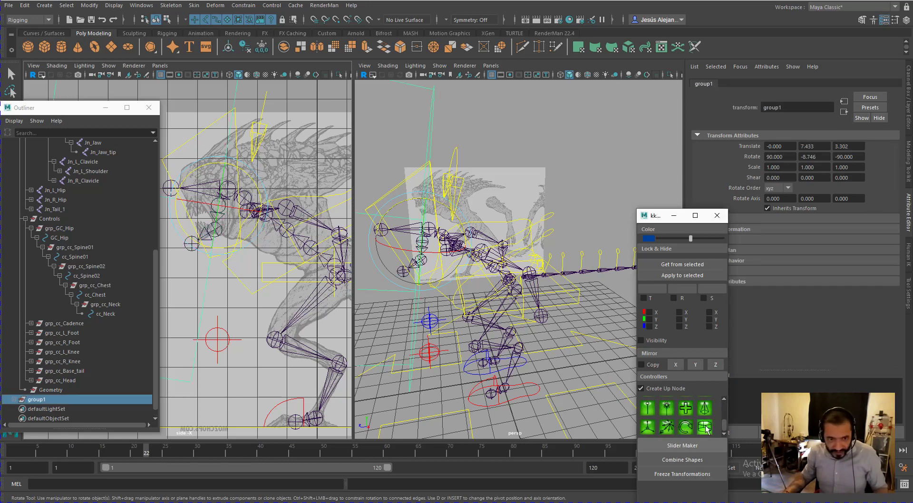
# Set the new controller group's Rotate X and Rotate Y to 0 and its Rotate Z to 90.
pyautogui.click(909, 104)
pyautogui.moveTo(887, 122); pyautogui.dragTo(886, 131)
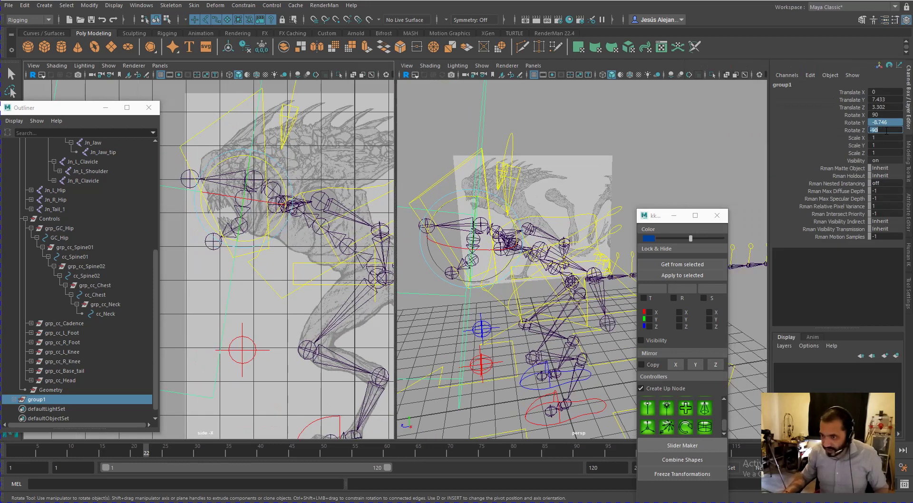
pyautogui.write('0')
pyautogui.press('Return')
pyautogui.click(886, 115)
pyautogui.write('0')
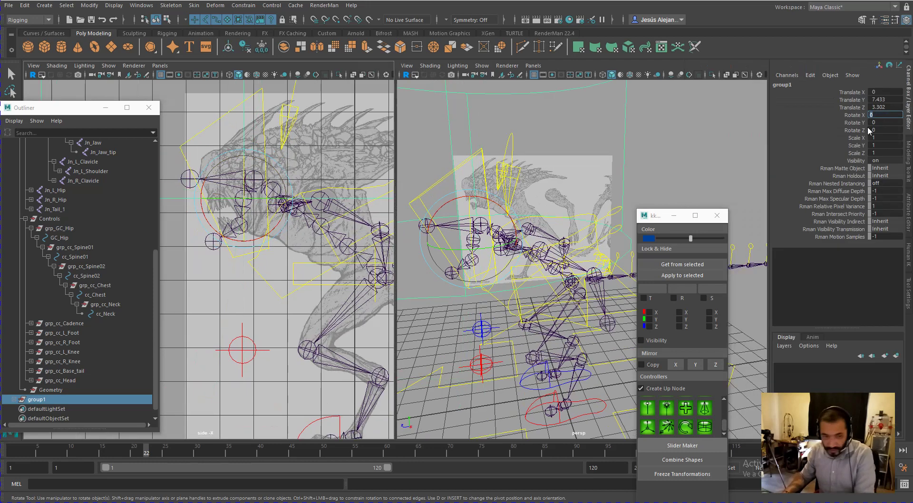
pyautogui.press('Return')
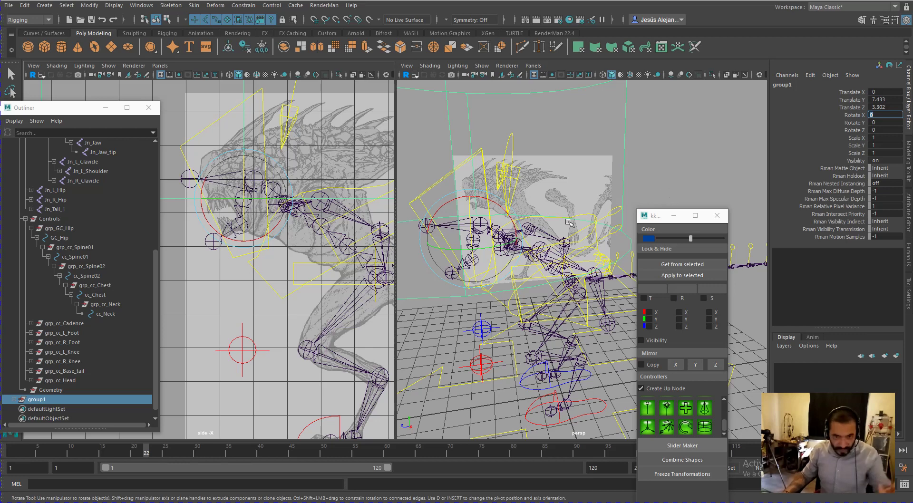
pyautogui.click(881, 128)
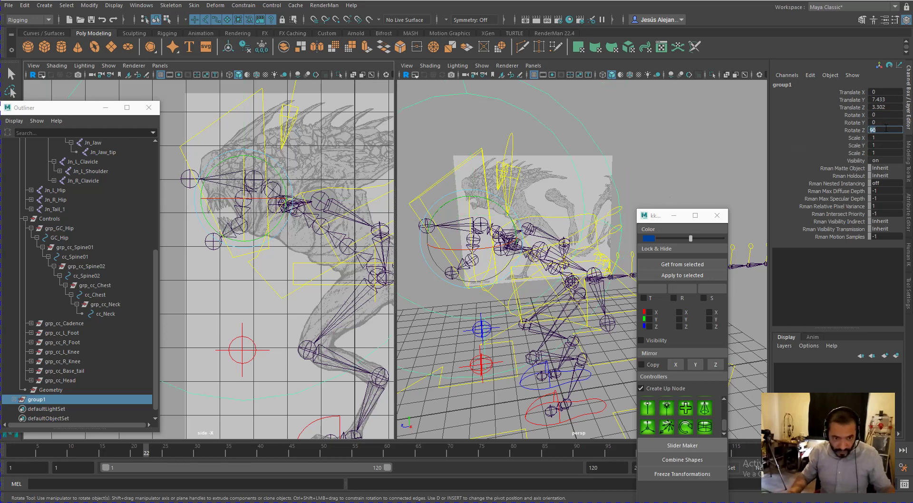
pyautogui.press('Return')
# Scale the jaw controller group down uniformly to about 0.074.
pyautogui.keyDown('alt'); pyautogui.moveTo(501, 221); pyautogui.dragTo(609, 228); pyautogui.keyUp('alt')
pyautogui.scroll(-5, 242, 226)
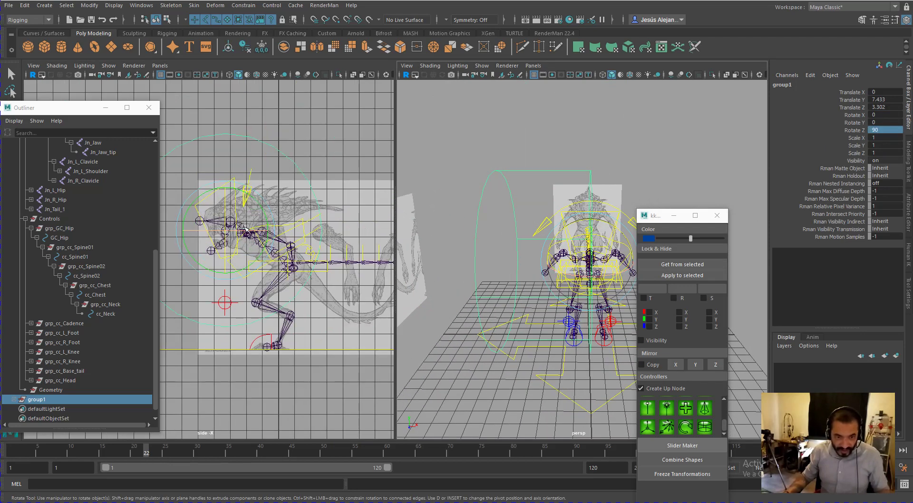
pyautogui.press('r')
pyautogui.moveTo(225, 231); pyautogui.dragTo(69, 318)
pyautogui.moveTo(664, 222); pyautogui.dragTo(706, 237)
pyautogui.scroll(2, 609, 237)
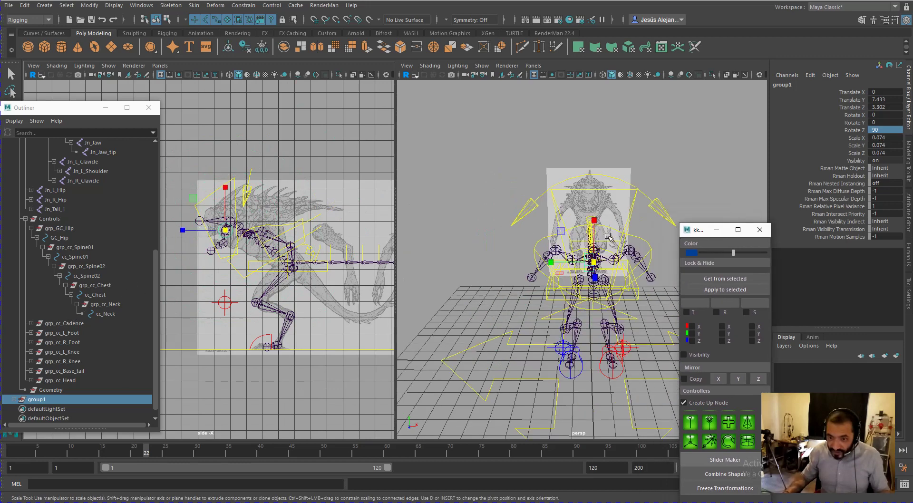
# Center the jaw controller group's pivot and move the group along X to about 0.221 to align it with the jaw.
pyautogui.scroll(3, 609, 237)
pyautogui.click(92, 5)
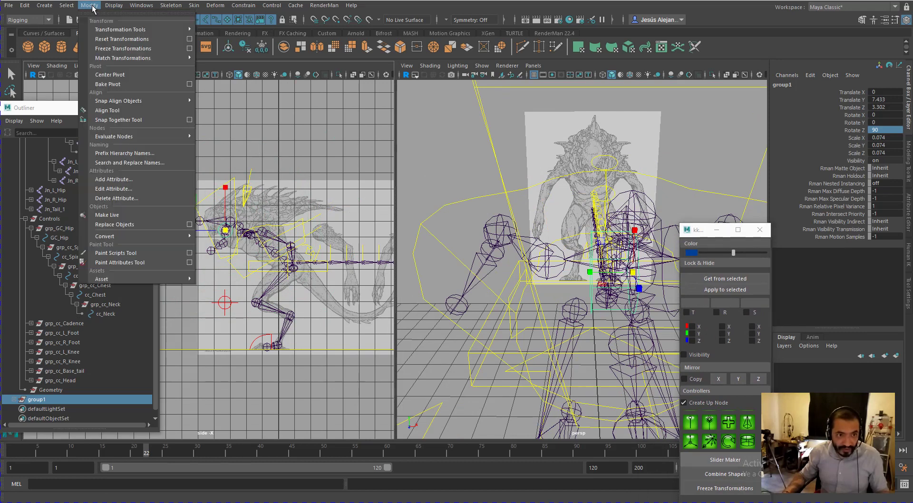
pyautogui.click(111, 76)
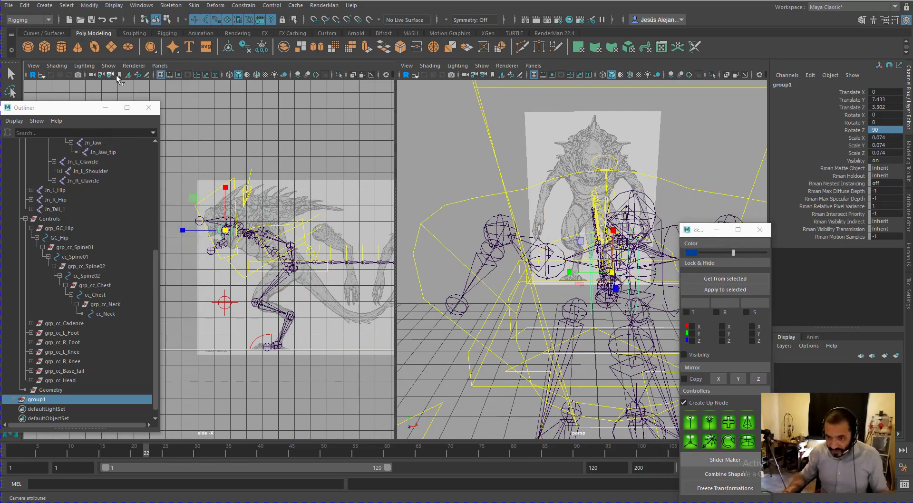
pyautogui.moveTo(701, 237); pyautogui.dragTo(755, 244)
pyautogui.keyDown('alt'); pyautogui.moveTo(628, 265); pyautogui.dragTo(547, 334); pyautogui.keyUp('alt')
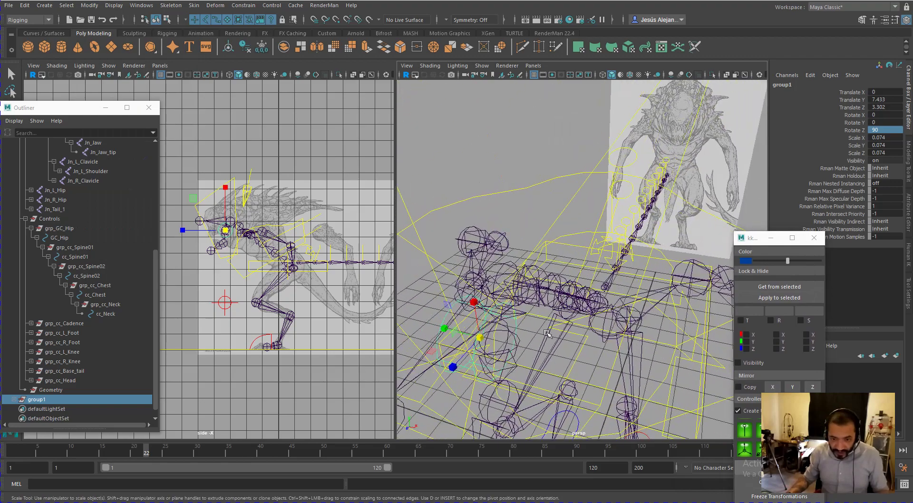
pyautogui.keyDown('alt'); pyautogui.moveTo(547, 287); pyautogui.dragTo(526, 275); pyautogui.keyUp('alt')
pyautogui.keyDown('alt'); pyautogui.moveTo(526, 275); pyautogui.dragTo(617, 315, button='middle'); pyautogui.keyUp('alt')
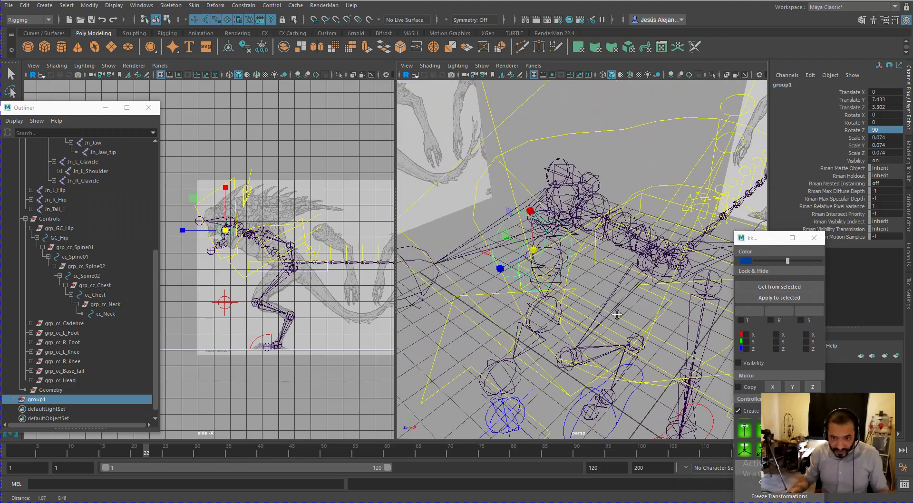
pyautogui.keyDown('alt'); pyautogui.moveTo(617, 314); pyautogui.dragTo(612, 308); pyautogui.keyUp('alt')
pyautogui.press('w')
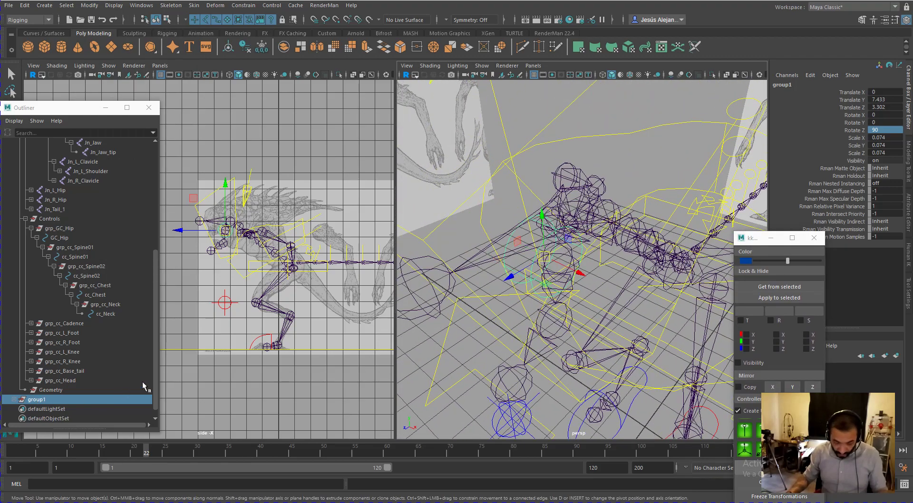
pyautogui.moveTo(544, 259); pyautogui.dragTo(558, 264)
pyautogui.keyDown('alt'); pyautogui.moveTo(489, 302); pyautogui.dragTo(526, 296); pyautogui.keyUp('alt')
pyautogui.keyDown('alt'); pyautogui.moveTo(526, 288); pyautogui.dragTo(482, 295, button='middle'); pyautogui.keyUp('alt')
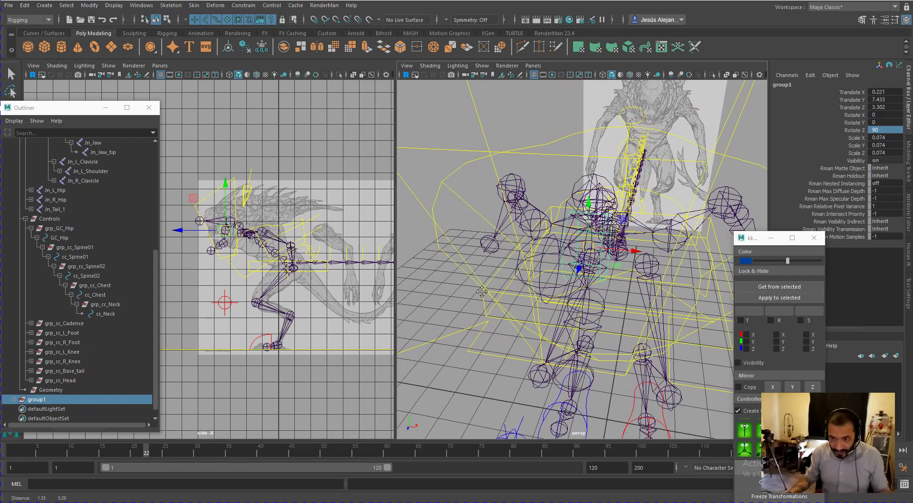
# Widen the jaw controller group to a Scale Y of about 0.47, checking it in the front view, and freeze its transformations.
pyautogui.press('r')
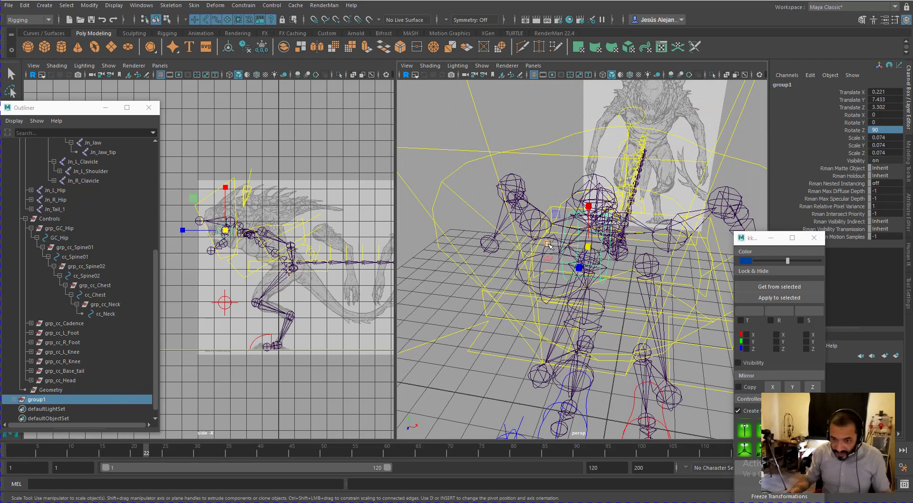
pyautogui.moveTo(547, 243); pyautogui.dragTo(353, 246)
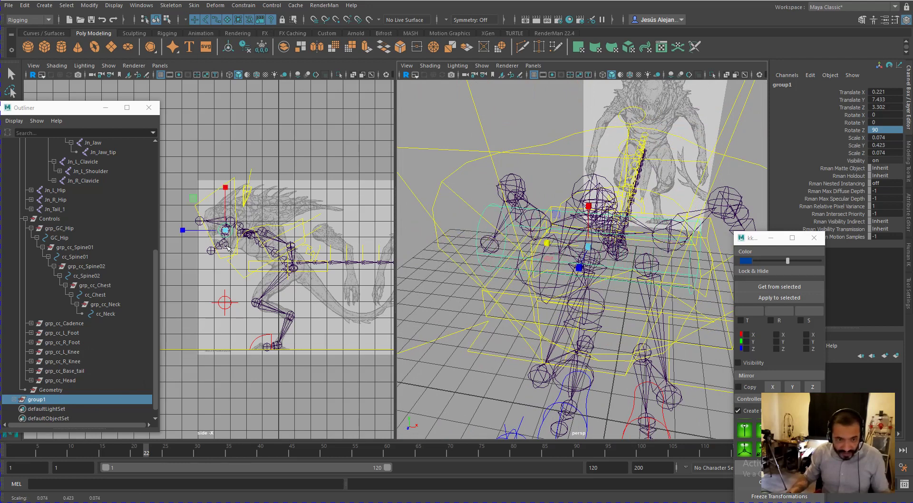
pyautogui.press('space')
pyautogui.moveTo(233, 252); pyautogui.dragTo(235, 278)
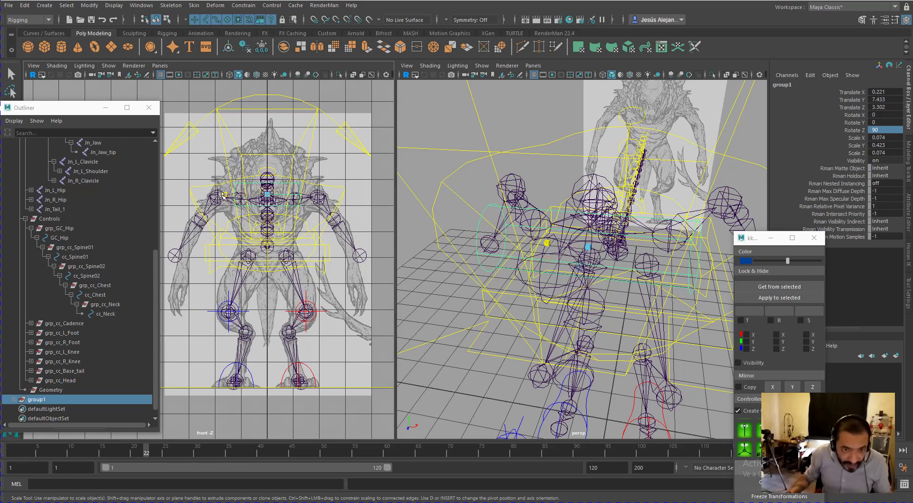
pyautogui.moveTo(224, 194); pyautogui.dragTo(217, 195)
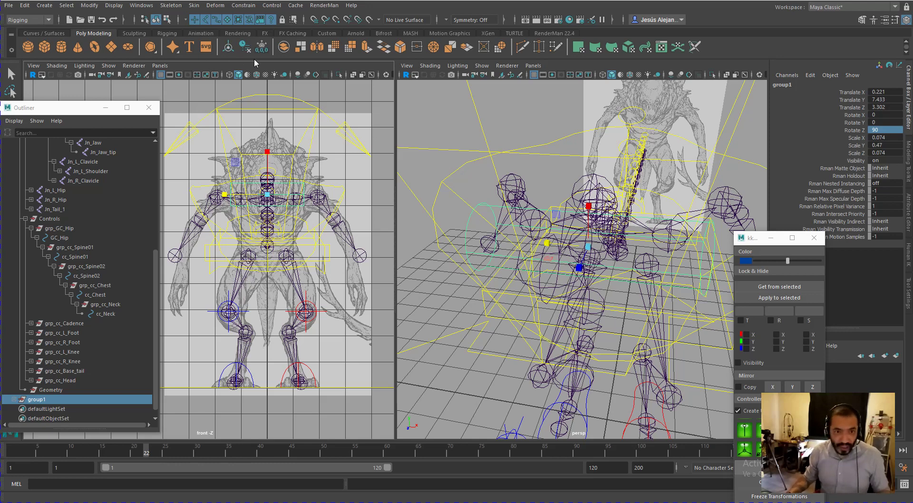
pyautogui.click(262, 46)
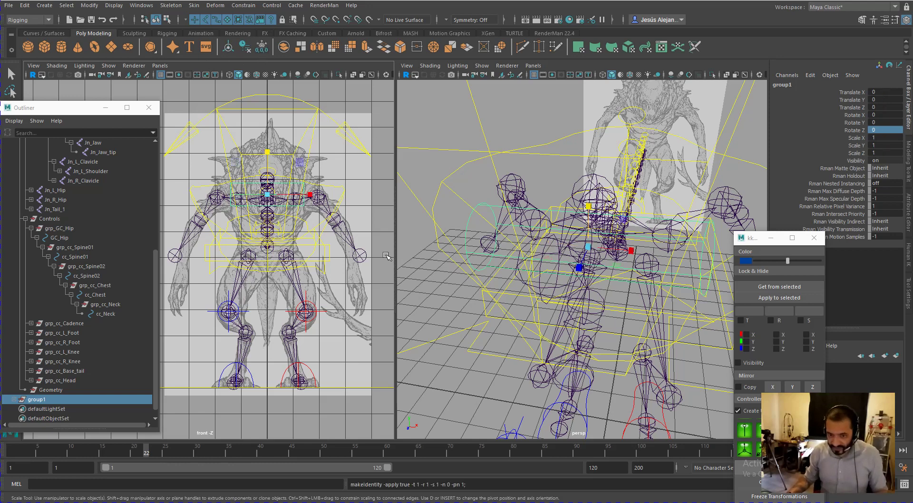
# Rename the jaw curve as cc_Jaw_Sup and its parent group as grp_cc_Jaw_Sup.
pyautogui.click(14, 399)
pyautogui.doubleClick(38, 409)
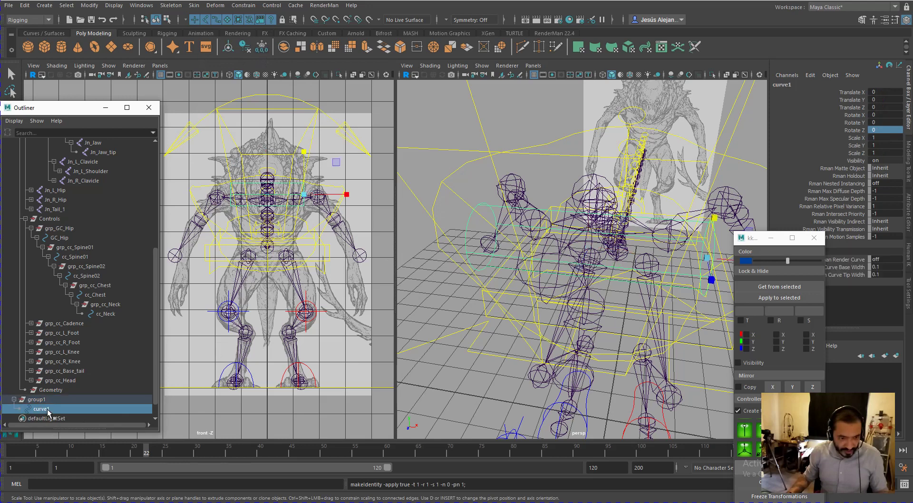
pyautogui.write('cc_Jaw_Sup')
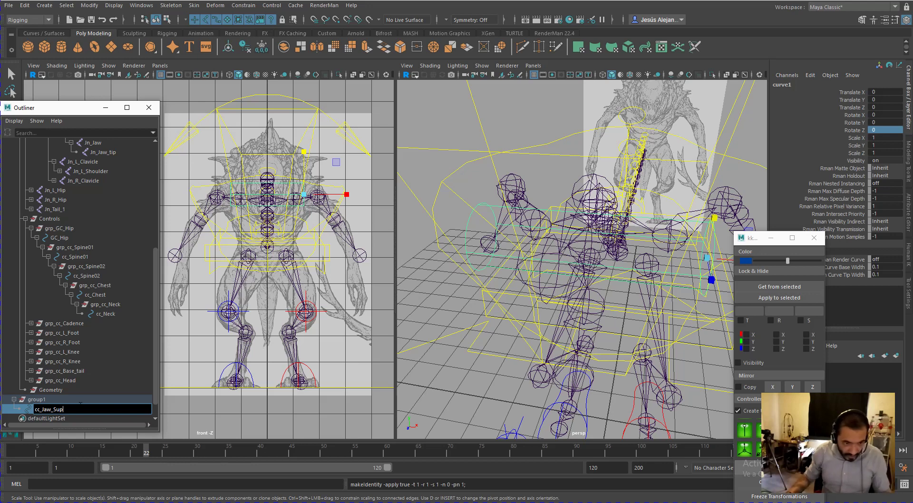
pyautogui.hotkey('ctrl', 'a')
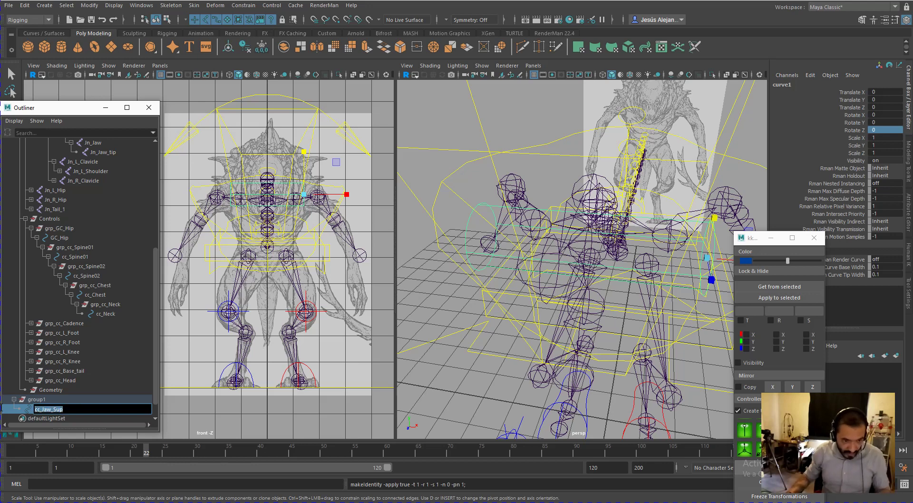
pyautogui.press('Return')
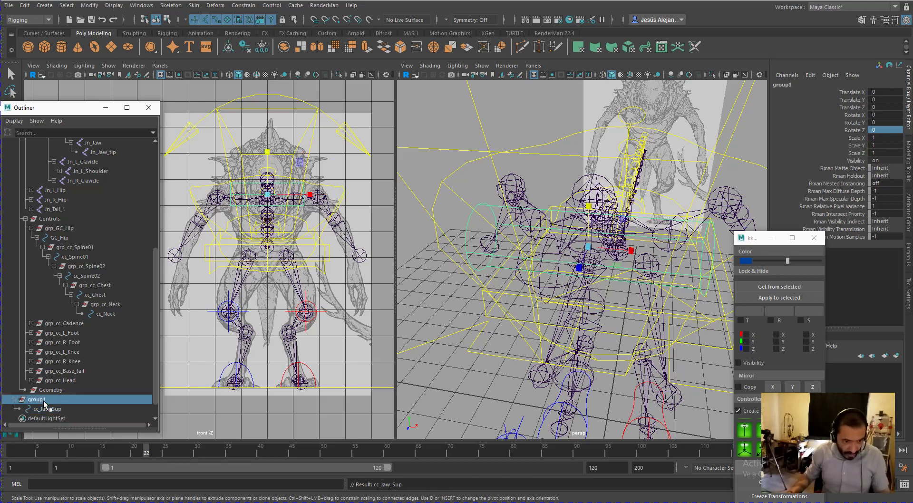
pyautogui.doubleClick(42, 400)
pyautogui.write('gr')
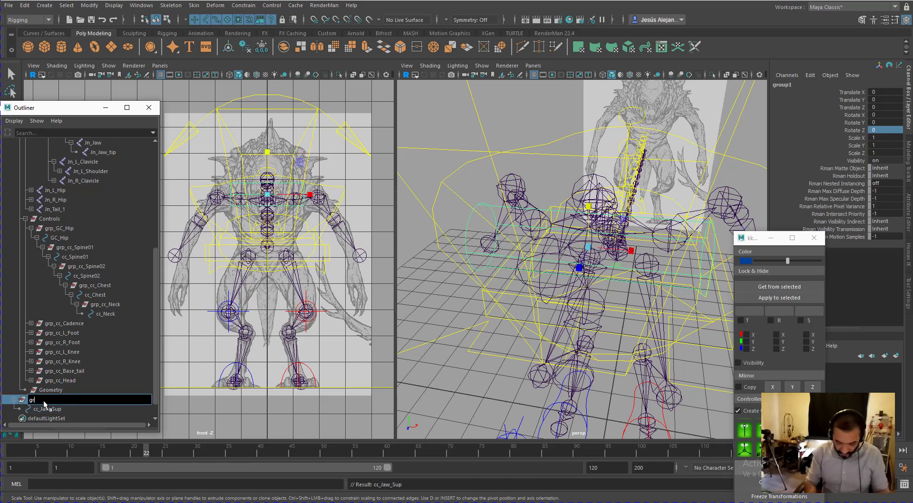
pyautogui.write('p_cc_Jaw_Sup')
pyautogui.press('Return')
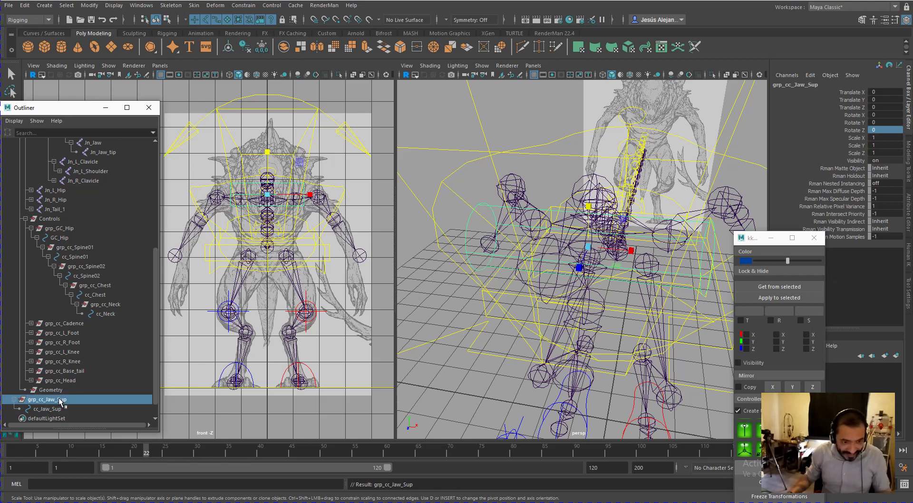
# Parent grp_cc_Jaw_Sup under the cc_Head controller.
pyautogui.click(31, 380)
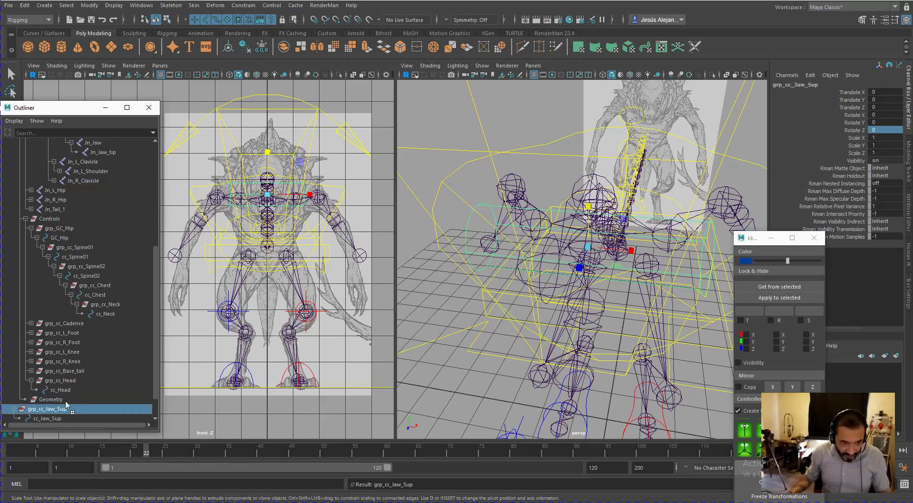
pyautogui.moveTo(66, 408); pyautogui.dragTo(44, 395)
pyautogui.click(37, 390)
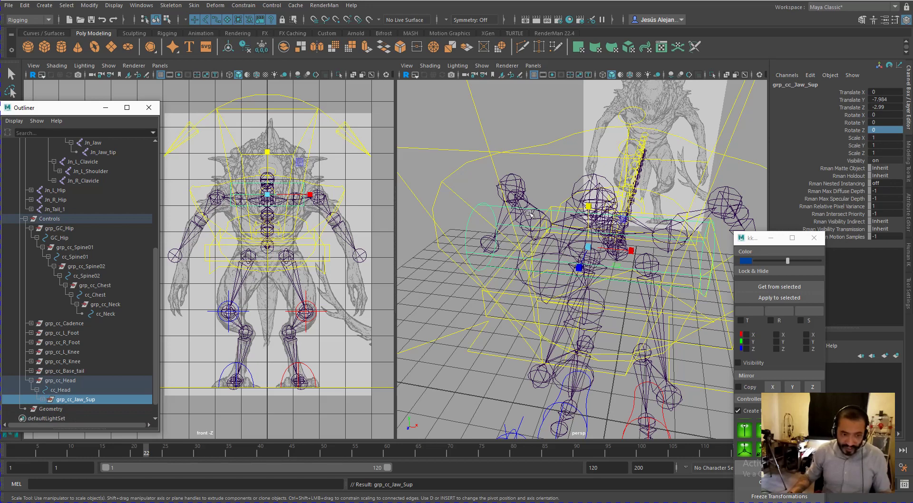
# Test-move the cc_Head controller along Y to check that the jaw group follows, and undo the move.
pyautogui.press('Up')
pyautogui.keyDown('alt'); pyautogui.moveTo(552, 156); pyautogui.dragTo(556, 270); pyautogui.keyUp('alt')
pyautogui.press('w')
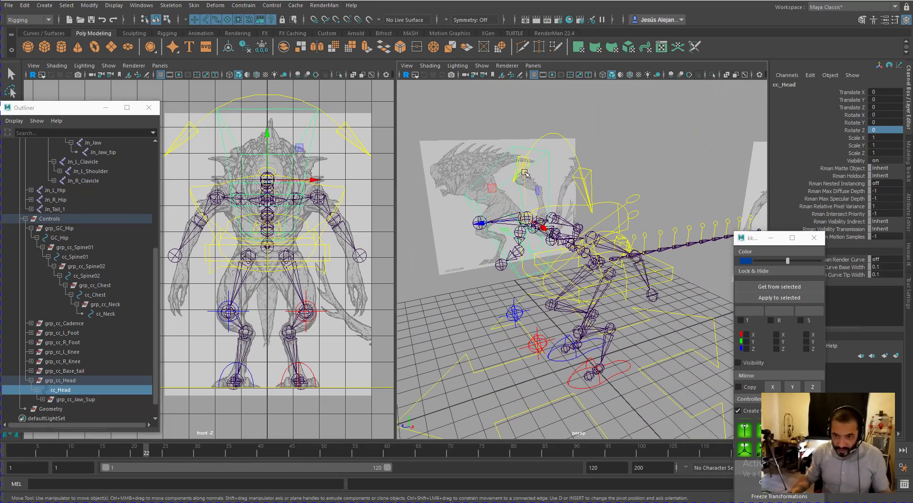
pyautogui.moveTo(521, 175)
pyautogui.mouseDown()
pyautogui.moveTo(519, 191)
pyautogui.moveTo(520, 183)
pyautogui.mouseUp()
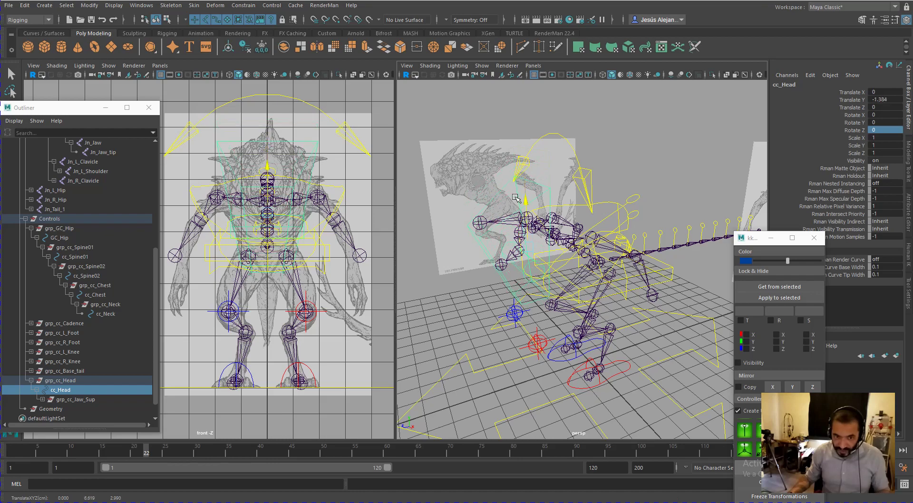
pyautogui.hotkey('ctrl', 'z')
pyautogui.keyDown('alt'); pyautogui.moveTo(541, 296); pyautogui.dragTo(485, 280); pyautogui.keyUp('alt')
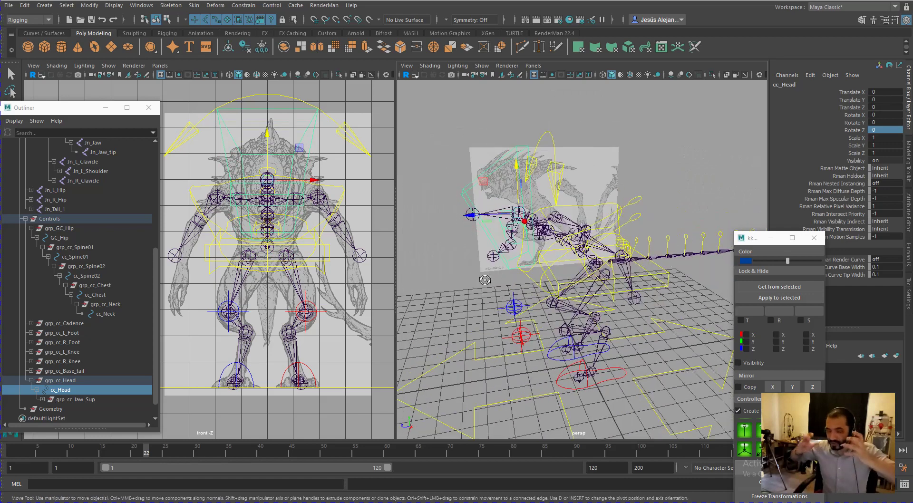
# Duplicate grp_cc_Jaw_Sup with its curve under cc_Head and expand the copy, with the side view showing the jaw.
pyautogui.click(43, 400)
pyautogui.click(74, 401)
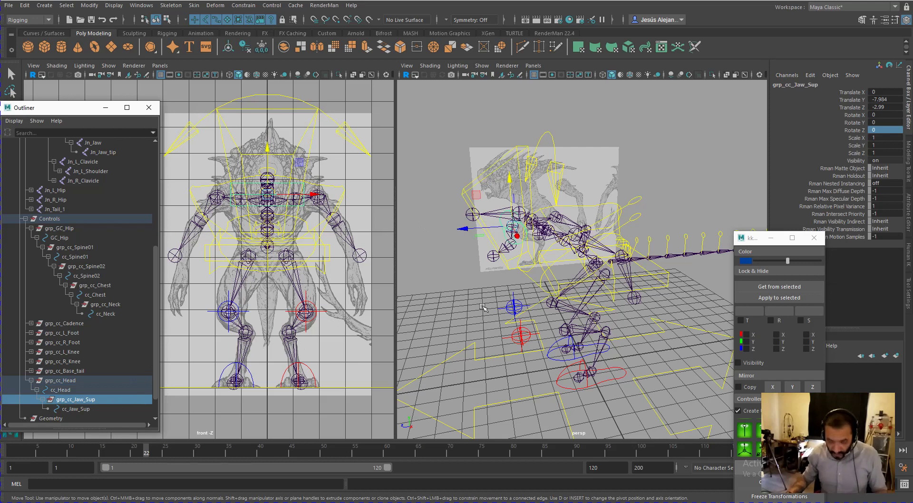
pyautogui.keyDown('alt'); pyautogui.moveTo(507, 268); pyautogui.dragTo(498, 265); pyautogui.keyUp('alt')
pyautogui.press('space')
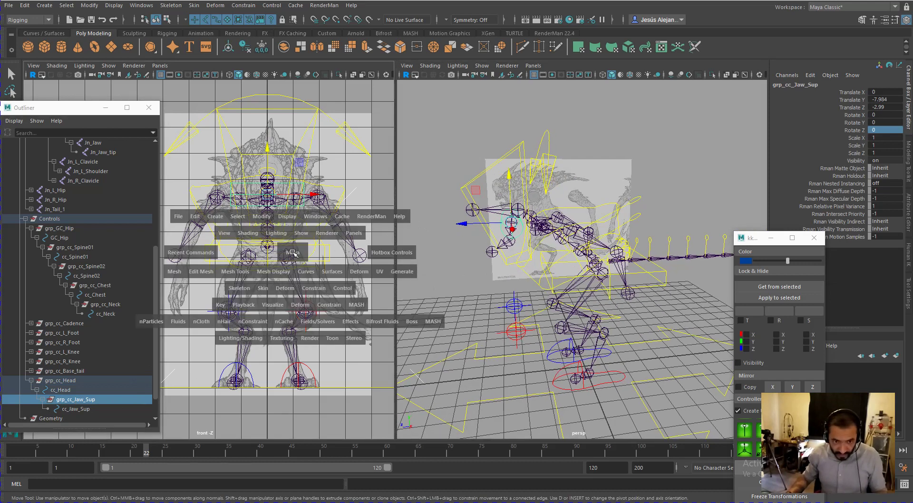
pyautogui.moveTo(293, 253); pyautogui.dragTo(328, 254)
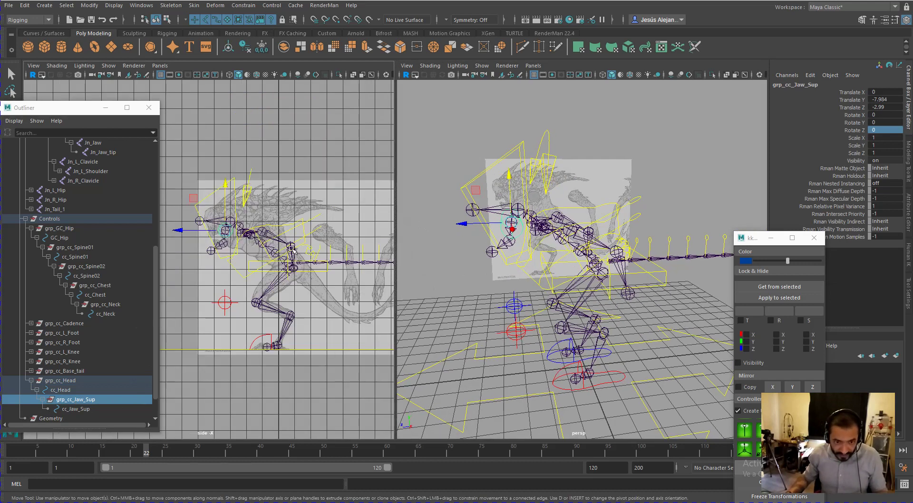
pyautogui.keyDown('alt'); pyautogui.moveTo(256, 290); pyautogui.dragTo(373, 367, button='right'); pyautogui.keyUp('alt')
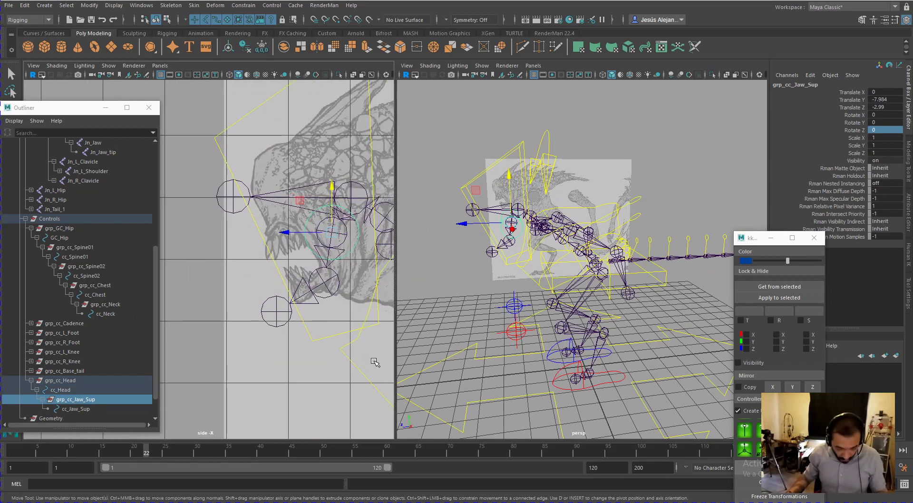
pyautogui.hotkey('ctrl', 'd')
pyautogui.scroll(-2, 96, 387)
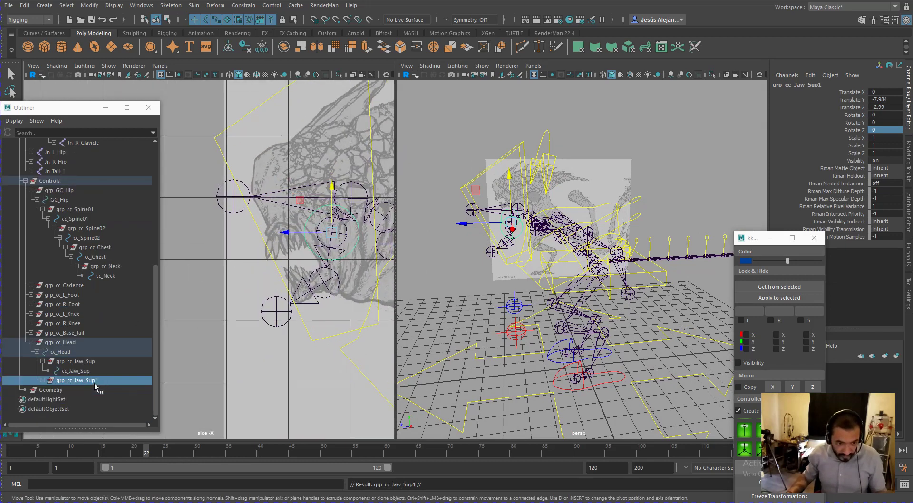
pyautogui.click(43, 381)
# Snap the duplicated jaw group onto the lower jaw joint and freeze its transformations.
pyautogui.press('v')
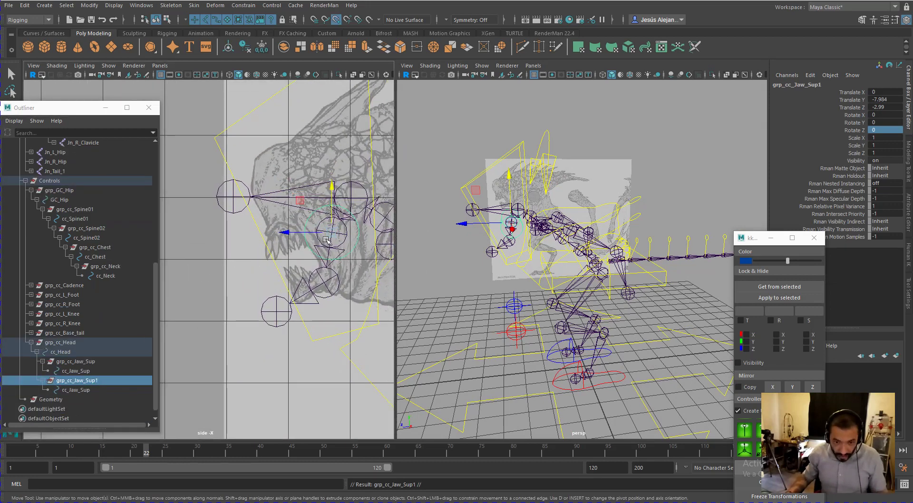
pyautogui.moveTo(332, 233); pyautogui.dragTo(323, 282)
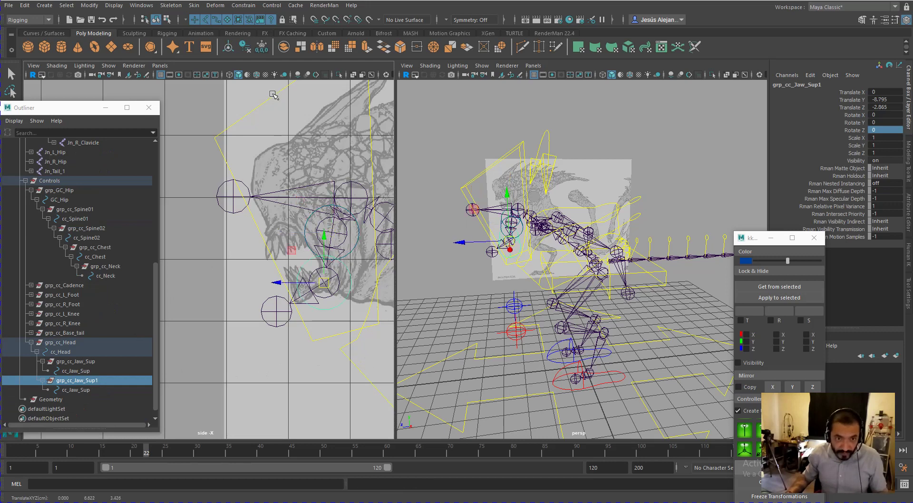
pyautogui.click(262, 47)
# Scale the duplicated jaw group uniformly to about 0.795 and freeze its transformations.
pyautogui.press('r')
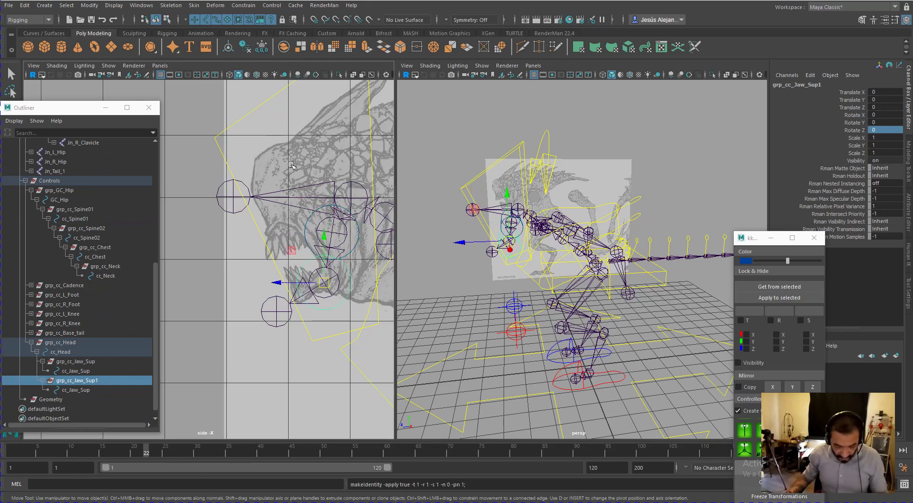
pyautogui.moveTo(324, 283); pyautogui.dragTo(308, 291)
pyautogui.keyDown('alt'); pyautogui.moveTo(522, 249); pyautogui.dragTo(632, 259); pyautogui.keyUp('alt')
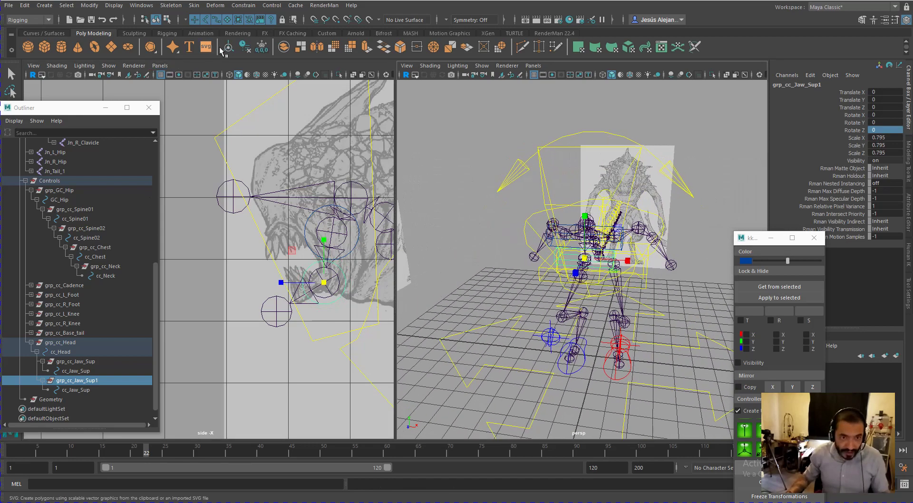
pyautogui.click(271, 46)
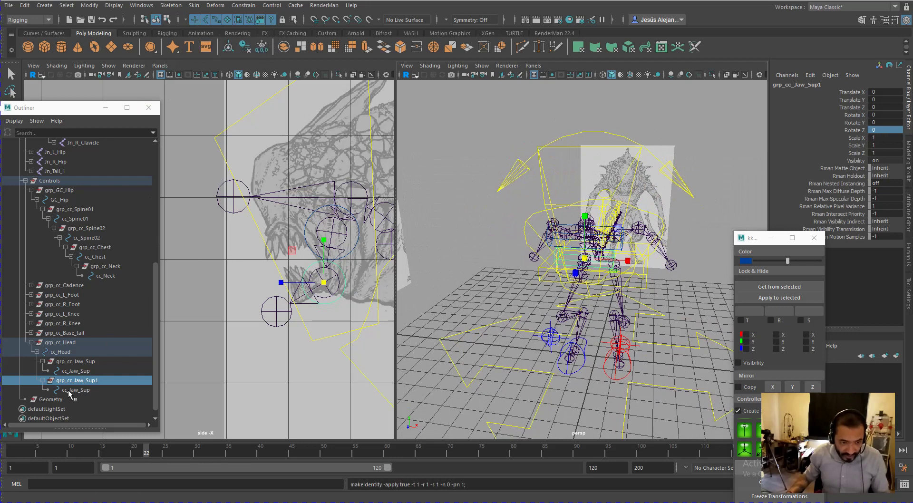
# Rename the duplicated group as grp_cc_Jaw_Inf and its child curve as cc_Jaw_Inf.
pyautogui.click(42, 381)
pyautogui.click(44, 382)
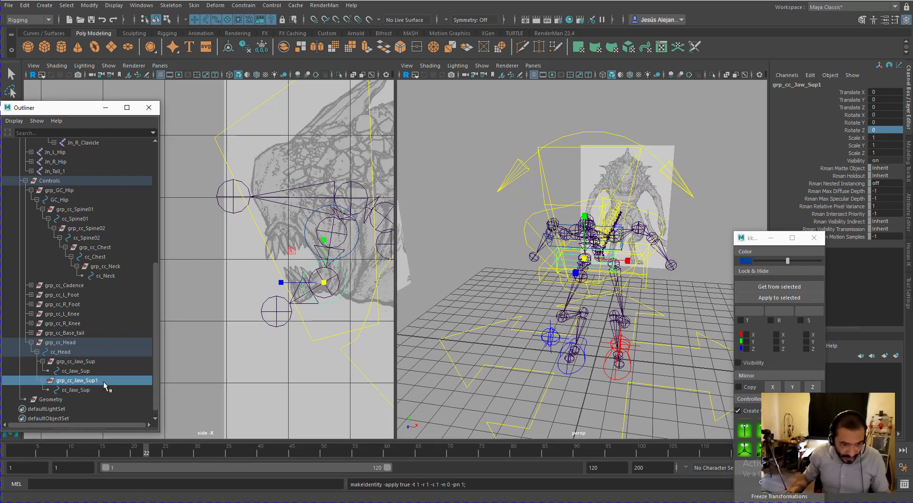
pyautogui.doubleClick(102, 381)
pyautogui.moveTo(101, 381); pyautogui.dragTo(97, 382)
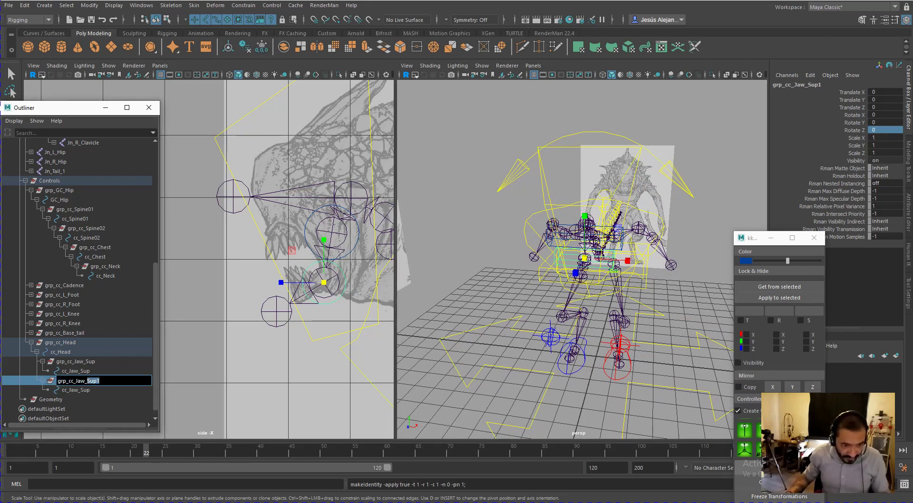
pyautogui.write('Inf')
pyautogui.doubleClick(83, 391)
pyautogui.press('End')
pyautogui.hotkey('shift', 'Left')
pyautogui.hotkey('shift', 'Left')
pyautogui.hotkey('shift', 'Left')
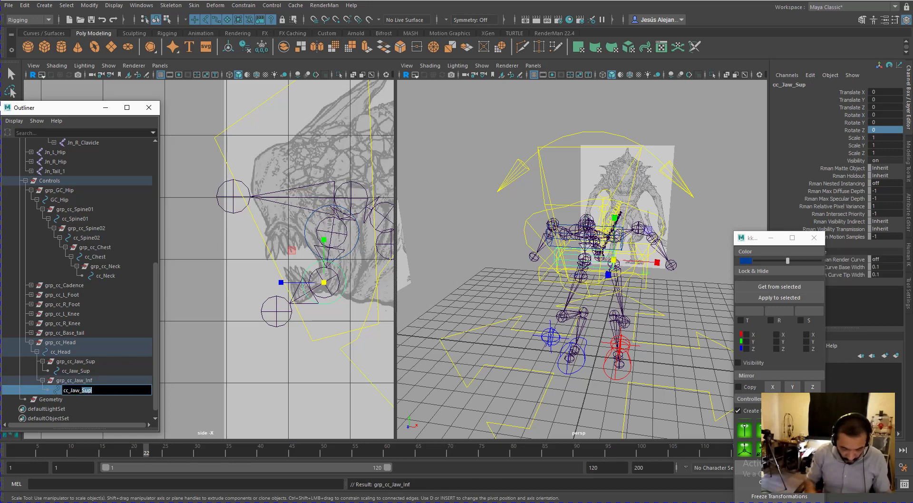
pyautogui.write('Inf')
pyautogui.press('Return')
# Parent grp_cc_Jaw_Inf under the cc_Jaw_Sup controller, expand it and clear the selection.
pyautogui.click(90, 381)
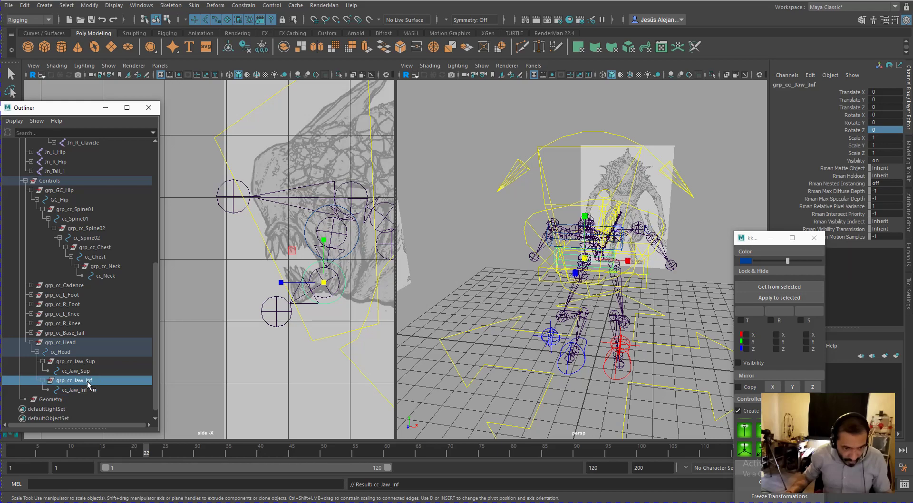
pyautogui.moveTo(90, 381); pyautogui.dragTo(64, 371, button='middle')
pyautogui.click(48, 380)
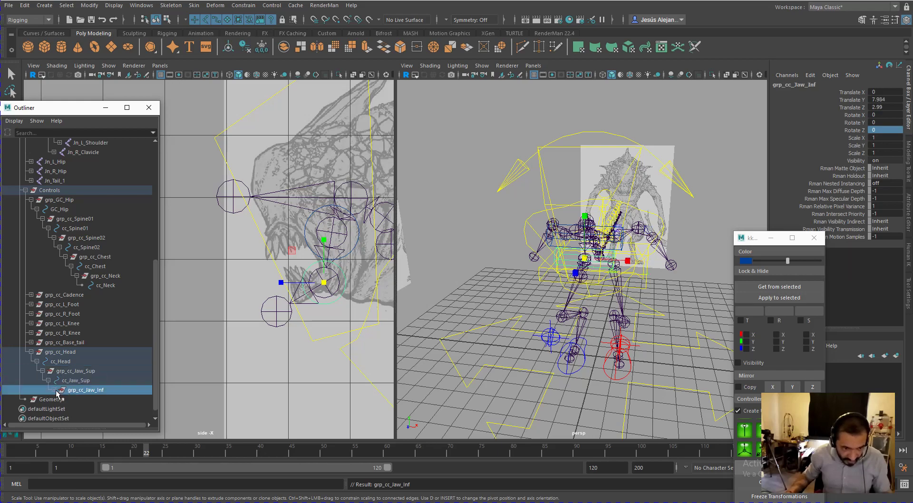
pyautogui.click(684, 318)
# Test-rotate cc_Jaw_Sup and cc_Jaw_Inf around X to check the jaw hierarchy, and undo both rotations.
pyautogui.keyDown('alt'); pyautogui.moveTo(685, 317); pyautogui.dragTo(511, 260); pyautogui.keyUp('alt')
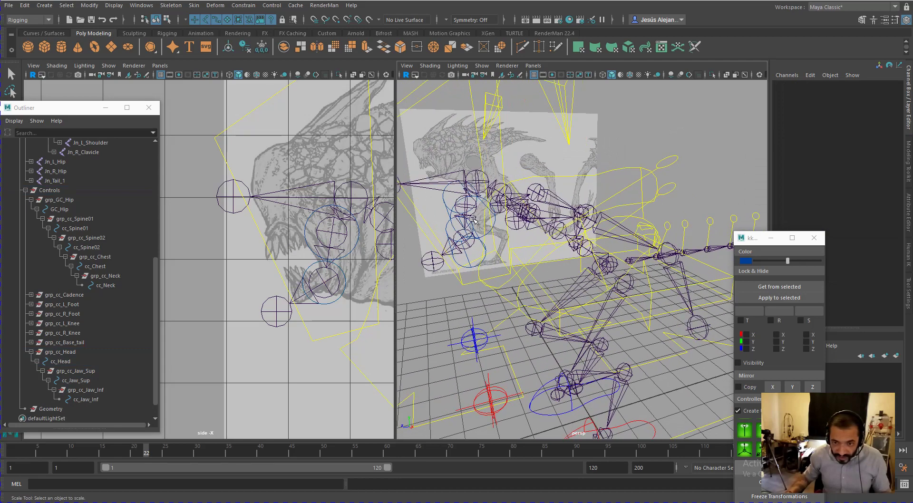
pyautogui.click(489, 234)
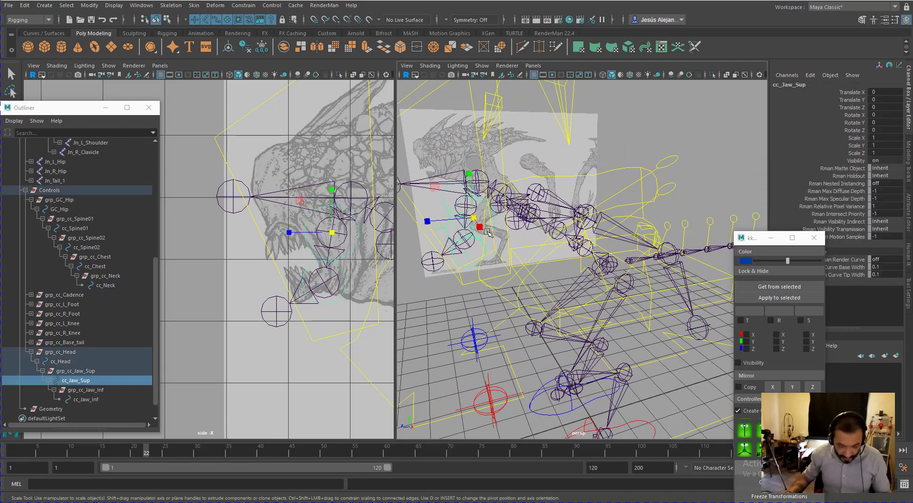
pyautogui.press('e')
pyautogui.moveTo(451, 191); pyautogui.dragTo(446, 201)
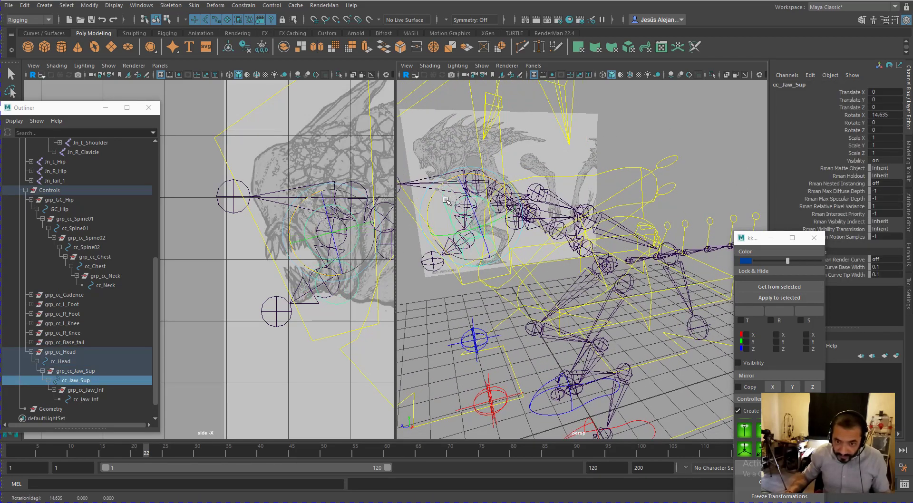
pyautogui.click(469, 261)
pyautogui.click(466, 246)
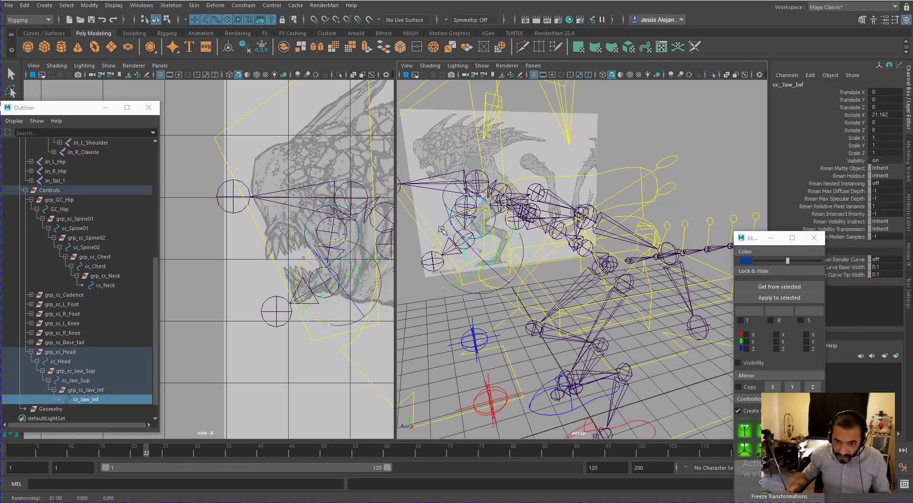
pyautogui.hotkey('ctrl', 'z')
pyautogui.hotkey('ctrl', 'z')
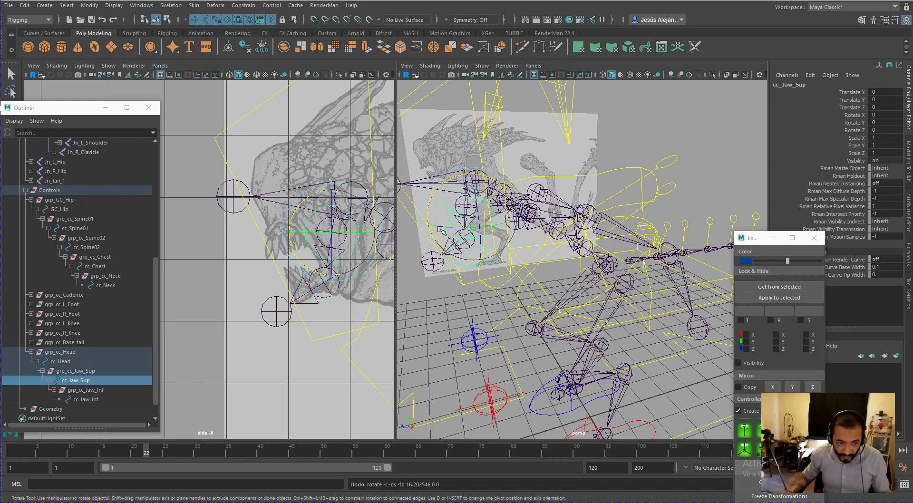
pyautogui.click(470, 290)
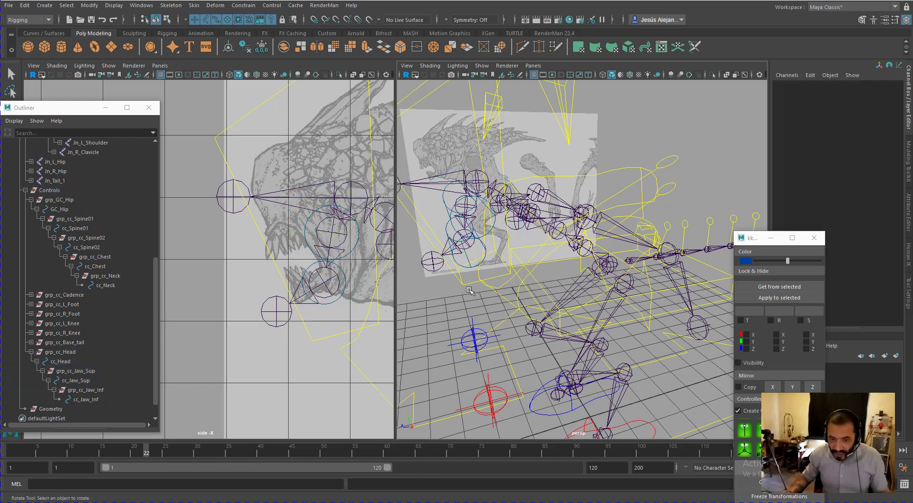
# Set the drawing override index color of the cc_Jaw_Sup curve shape to yellow in its attributes.
pyautogui.click(495, 221)
pyautogui.click(910, 207)
pyautogui.click(909, 207)
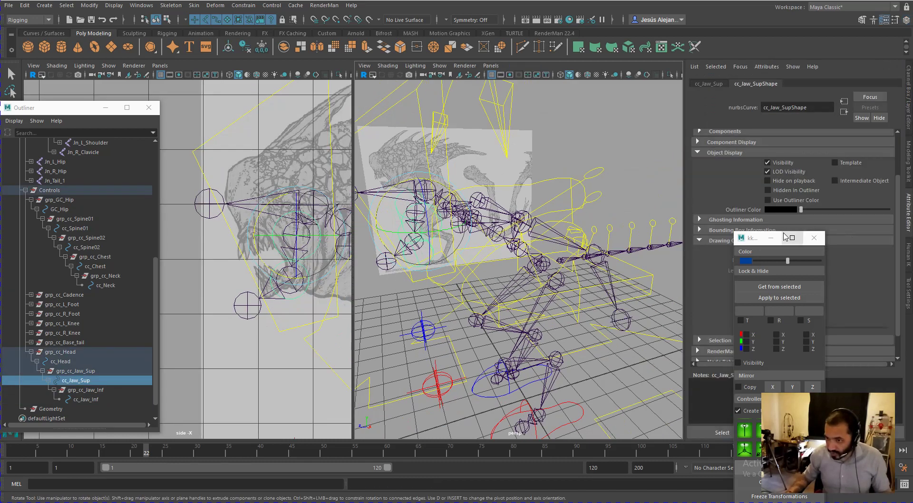
pyautogui.click(742, 239)
pyautogui.click(780, 241)
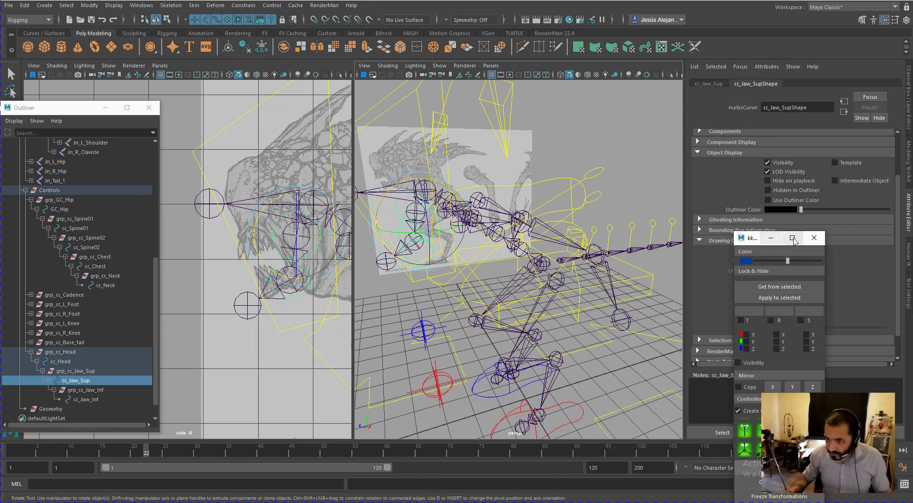
pyautogui.moveTo(753, 243)
pyautogui.mouseDown()
pyautogui.moveTo(647, 245)
pyautogui.moveTo(624, 293)
pyautogui.mouseUp()
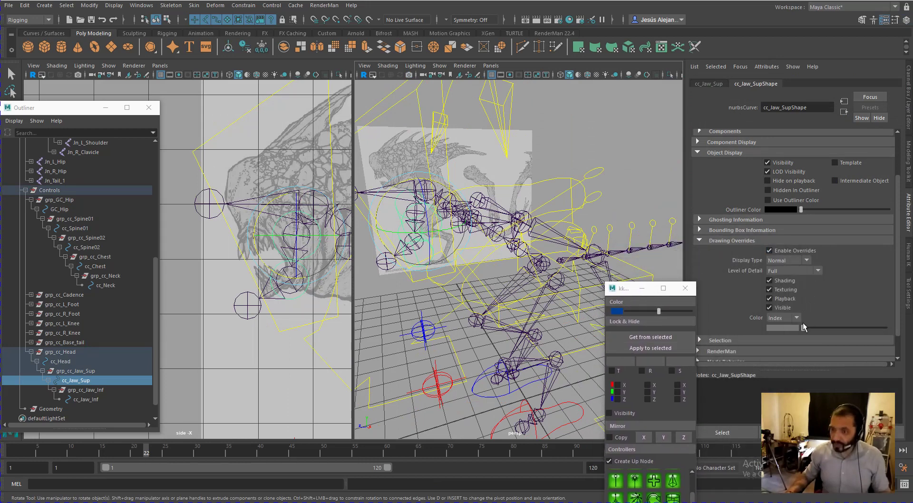
pyautogui.moveTo(802, 326); pyautogui.dragTo(848, 327)
pyautogui.click(404, 293)
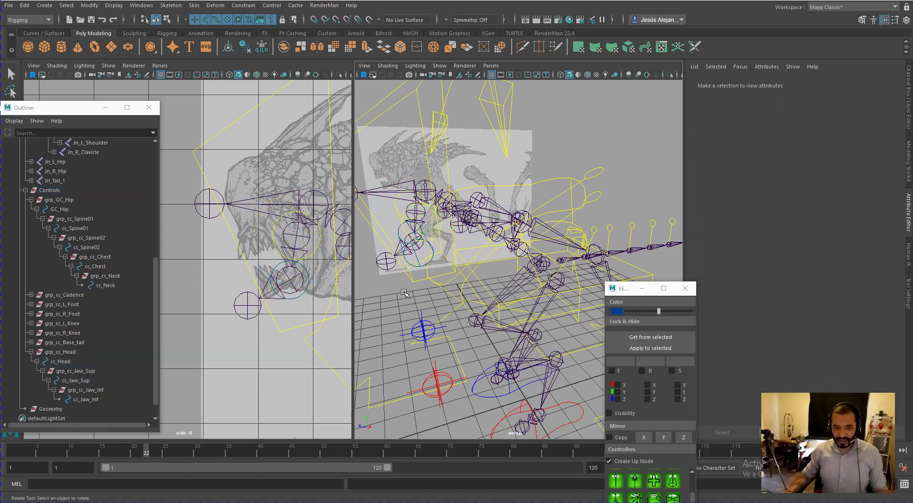
# Enable drawing overrides on the cc_Jaw_Inf curve shape and set its index color to yellow.
pyautogui.click(415, 256)
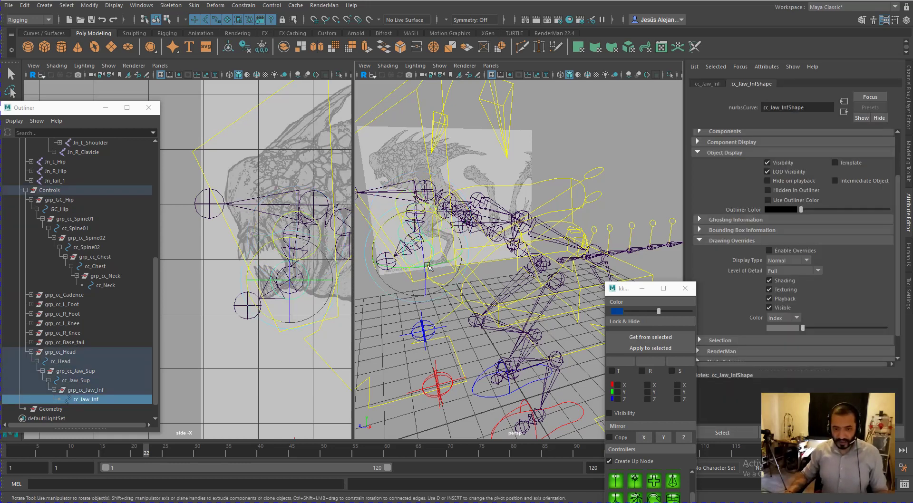
pyautogui.click(796, 252)
pyautogui.moveTo(806, 328); pyautogui.dragTo(849, 328)
pyautogui.click(652, 191)
# Save the current scene with the completed jaw controllers.
pyautogui.moveTo(477, 245)
pyautogui.keyDown('alt'); pyautogui.mouseDown()
pyautogui.moveTo(547, 252)
pyautogui.moveTo(528, 257)
pyautogui.moveTo(536, 269)
pyautogui.moveTo(478, 241)
pyautogui.mouseUp(); pyautogui.keyUp('alt')
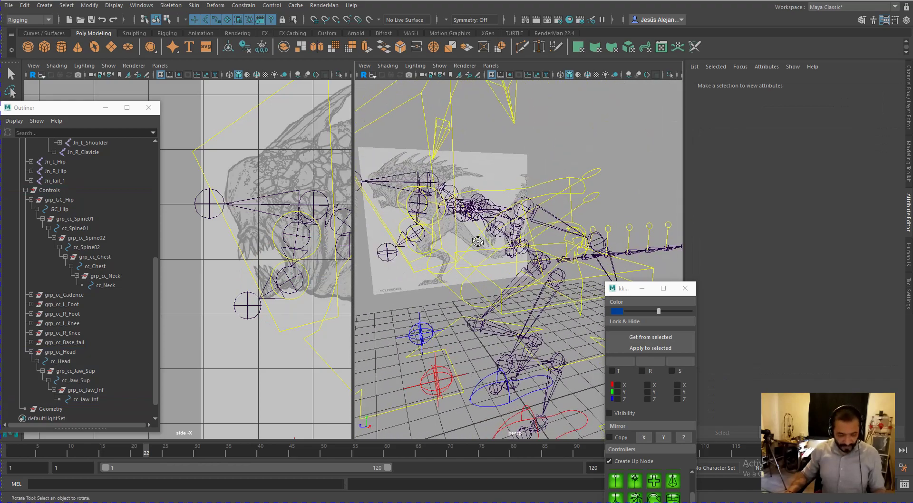
pyautogui.hotkey('ctrl', 's')
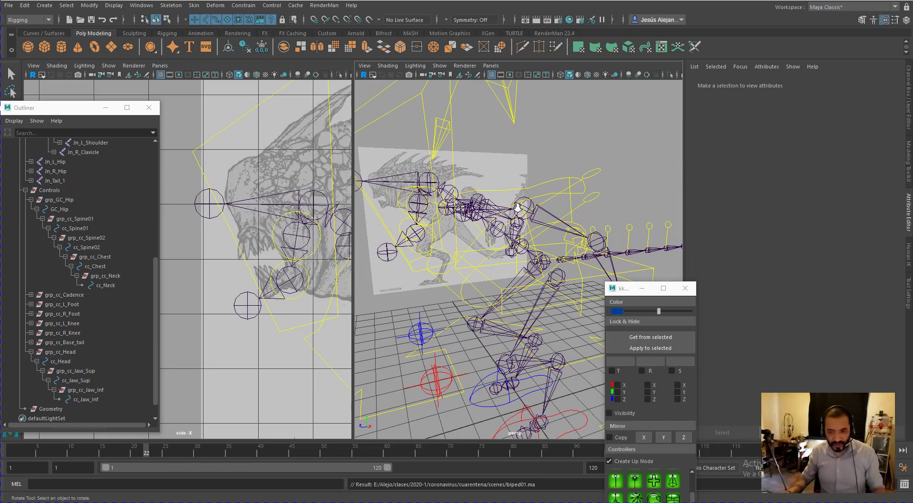
pyautogui.keyDown('alt'); pyautogui.moveTo(518, 207); pyautogui.dragTo(535, 252); pyautogui.keyUp('alt')
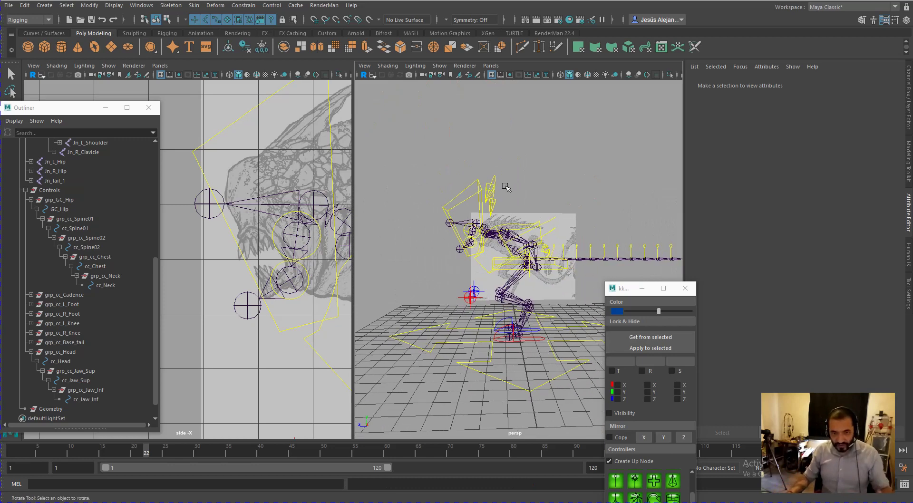
pyautogui.keyDown('alt'); pyautogui.moveTo(523, 244); pyautogui.dragTo(598, 246); pyautogui.keyUp('alt')
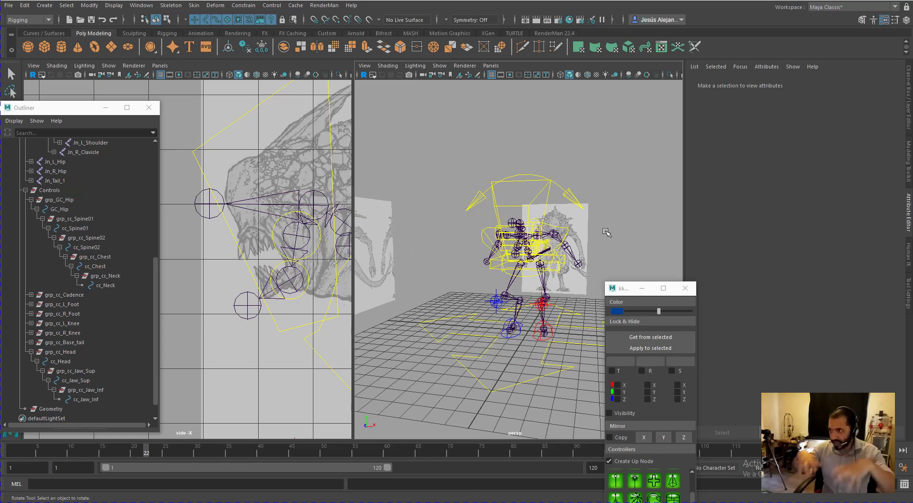
pyautogui.click(92, 20)
pyautogui.scroll(-3, 588, 257)
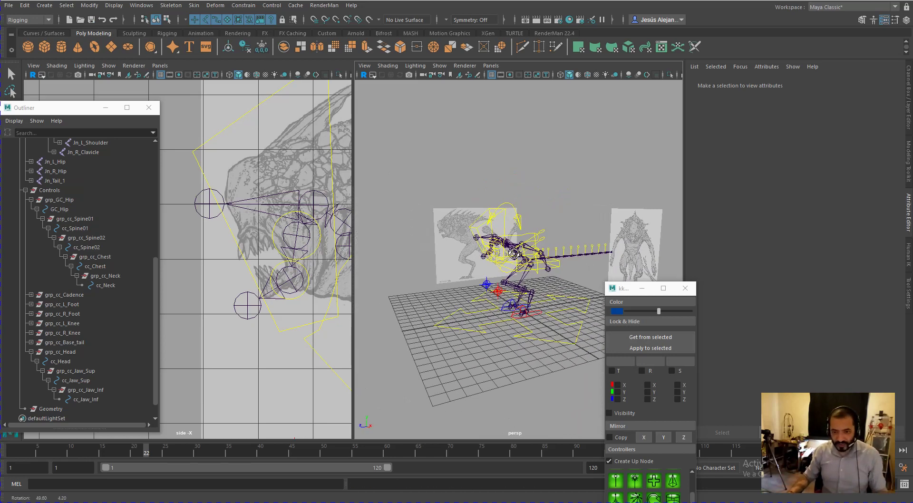